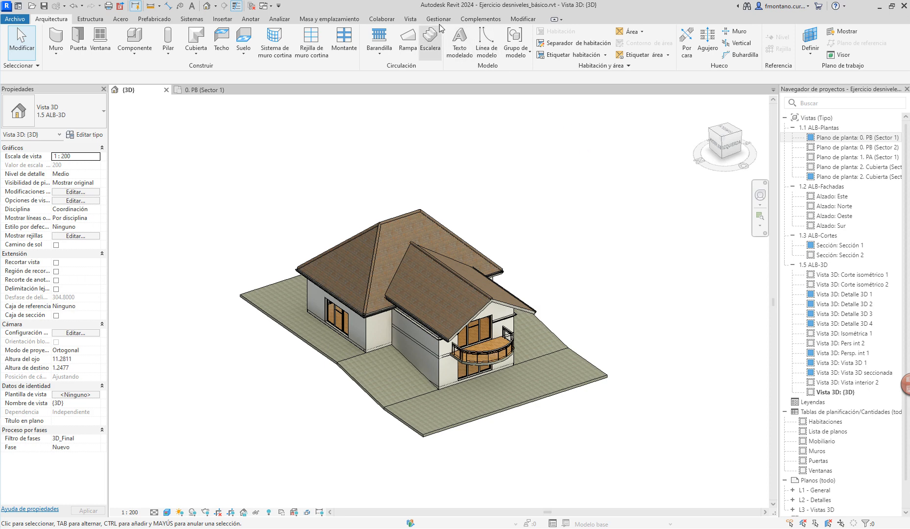
Step: In floor plan 0. PB (Sector 1), start a toposolid from sketch and draw a rectangular boundary about 39.8 m wide around the house and its surrounding slabs
{"action": "left_click", "coordinate": [319, 20]}
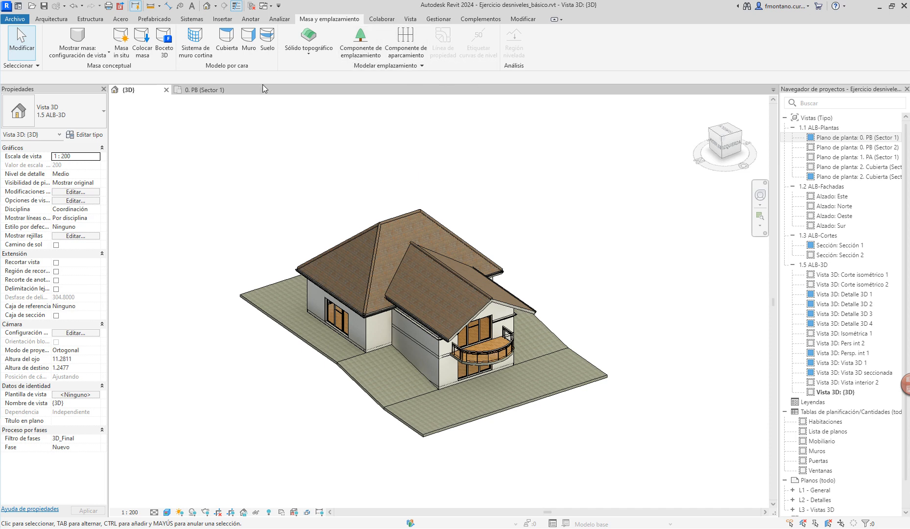
{"action": "left_click", "coordinate": [208, 91]}
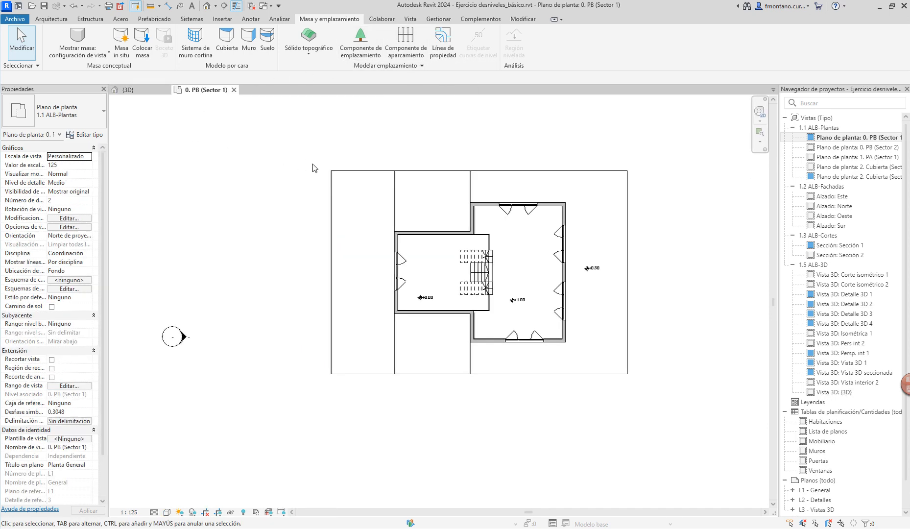
{"action": "left_click", "coordinate": [309, 36]}
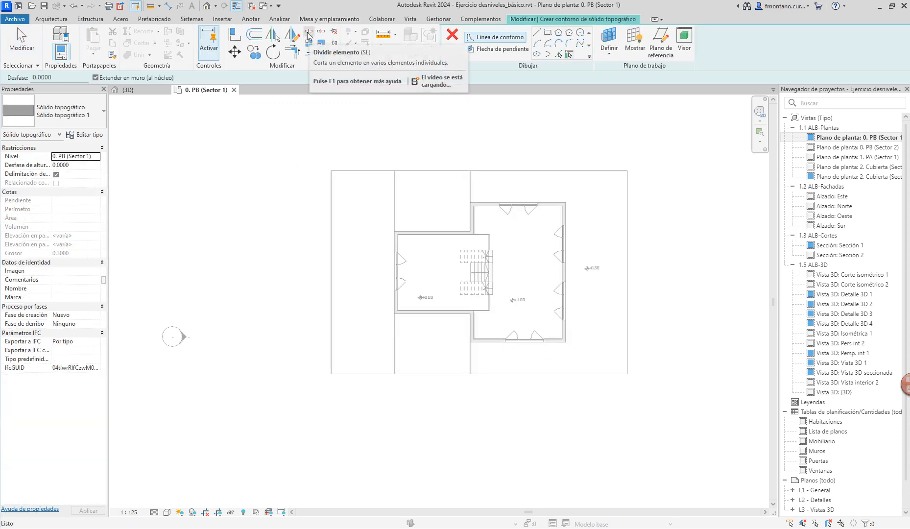
{"action": "left_click", "coordinate": [548, 32]}
{"action": "scroll", "coordinate": [563, 215], "scroll_direction": "down", "scroll_amount": 3}
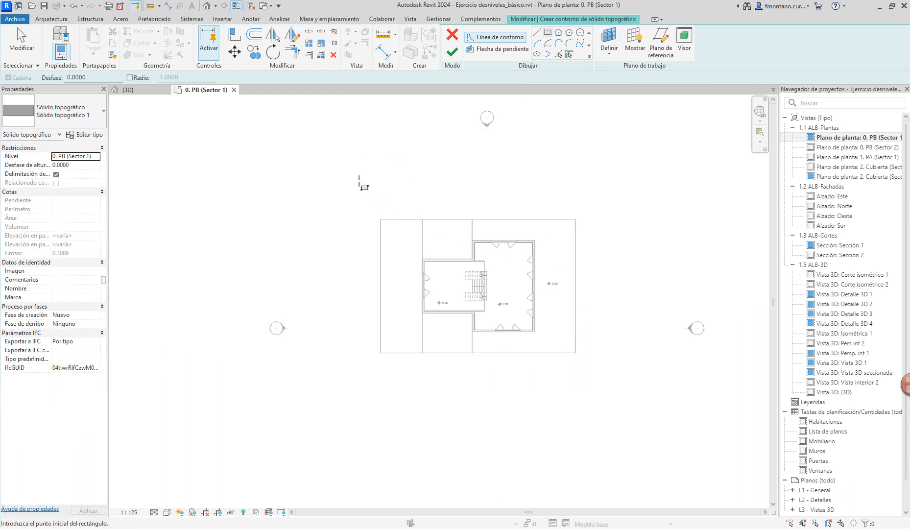
{"action": "left_click", "coordinate": [323, 151]}
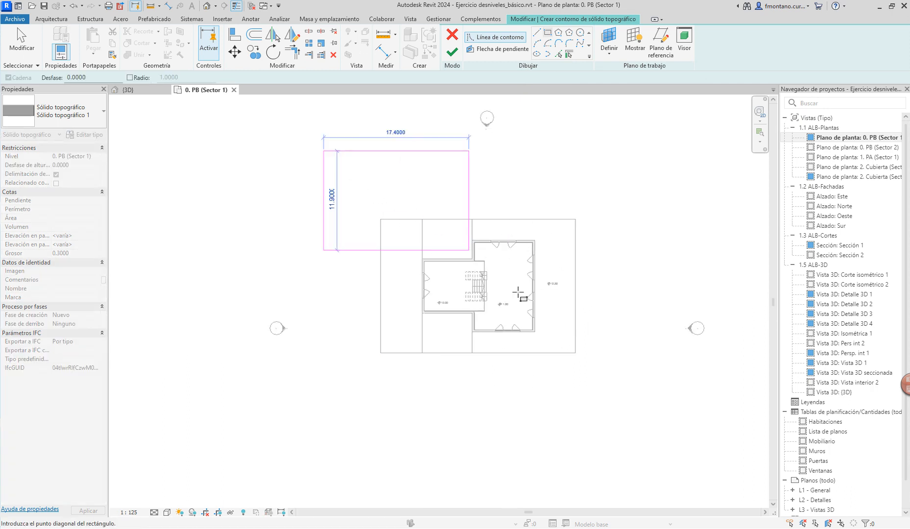
{"action": "left_click", "coordinate": [655, 412]}
{"action": "key", "text": "Escape"}
{"action": "key", "text": "Escape"}
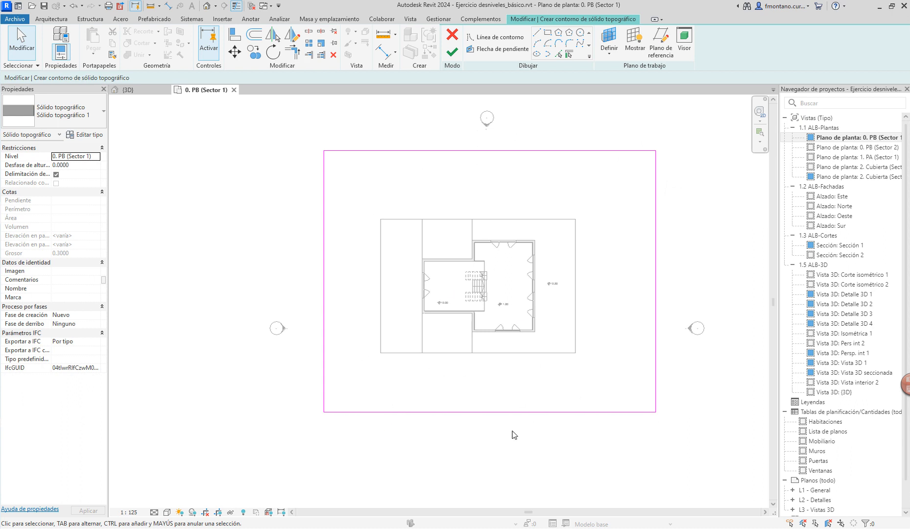
Step: Set the lower boundary line 10 m from the lower wall of the smaller house block
{"action": "left_click", "coordinate": [390, 412]}
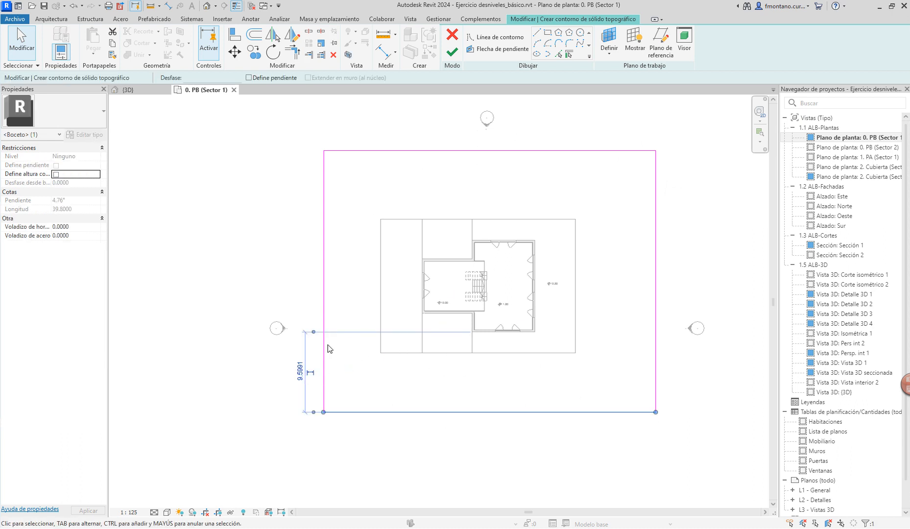
{"action": "mouse_move", "coordinate": [314, 384]}
{"action": "left_mouse_down"}
{"action": "mouse_move", "coordinate": [314, 333]}
{"action": "mouse_move", "coordinate": [413, 340]}
{"action": "mouse_move", "coordinate": [443, 313]}
{"action": "left_mouse_up"}
{"action": "left_click", "coordinate": [299, 362]}
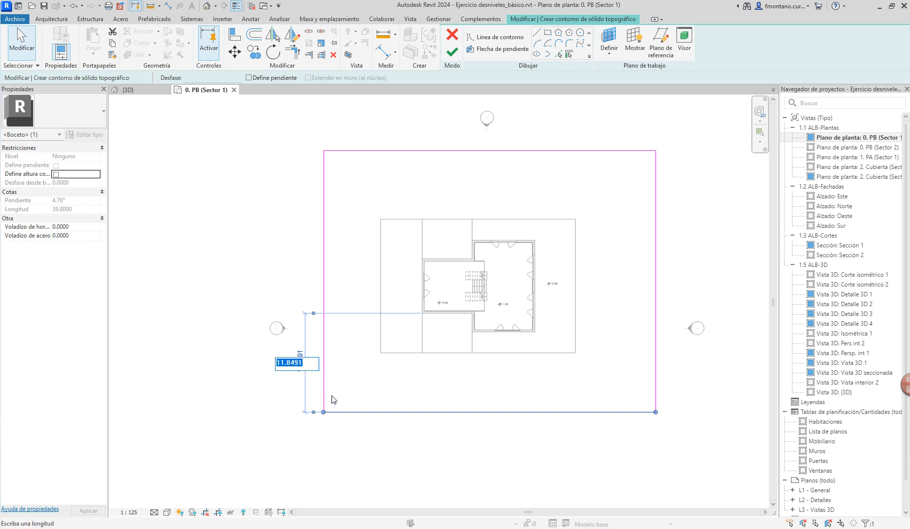
{"action": "type", "text": "10"}
{"action": "key", "text": "Return"}
{"action": "left_click", "coordinate": [463, 470]}
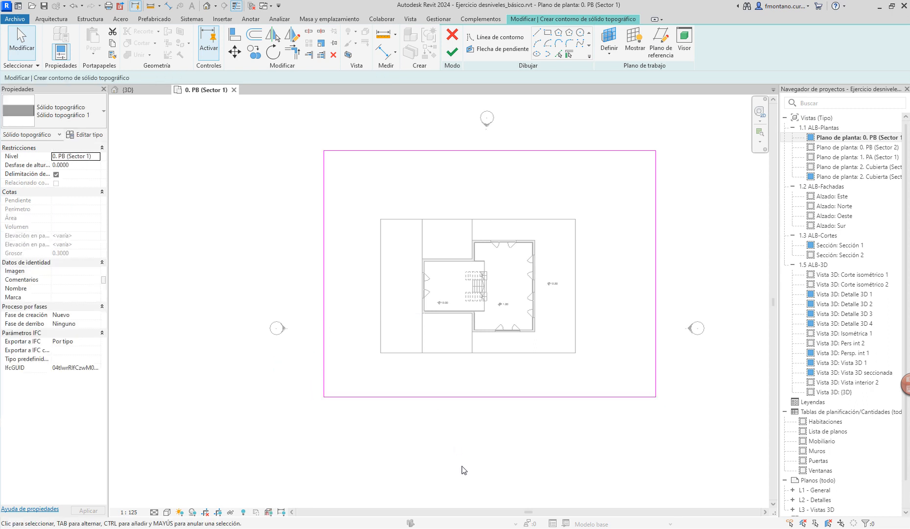
Step: Dimension the upper boundary line from the lower boundary line and set the distance to 30 m
{"action": "left_click", "coordinate": [465, 151]}
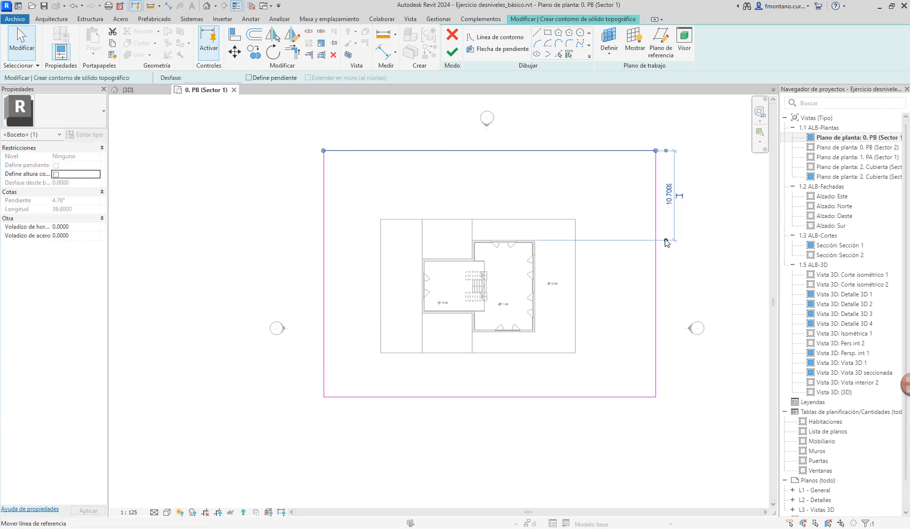
{"action": "left_click_drag", "start_coordinate": [666, 240], "coordinate": [590, 396]}
{"action": "left_click", "coordinate": [669, 279]}
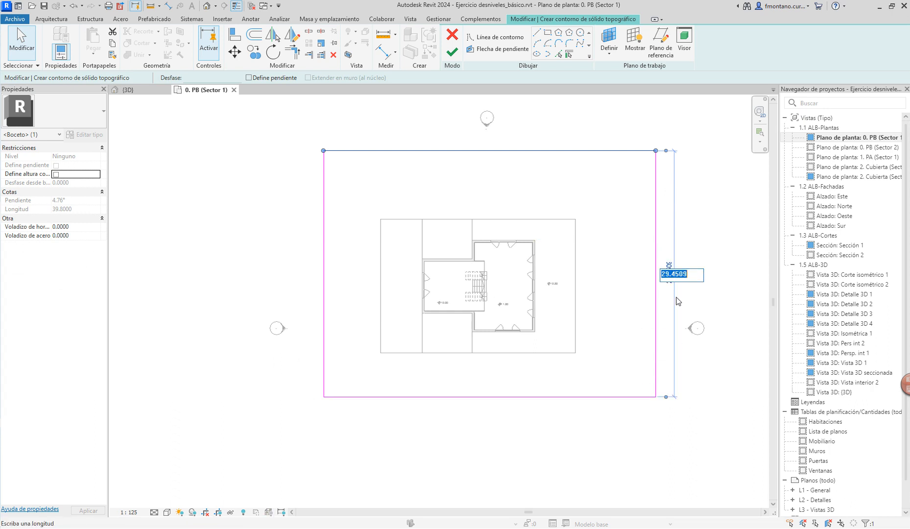
{"action": "type", "text": "2"}
{"action": "key", "text": "Return"}
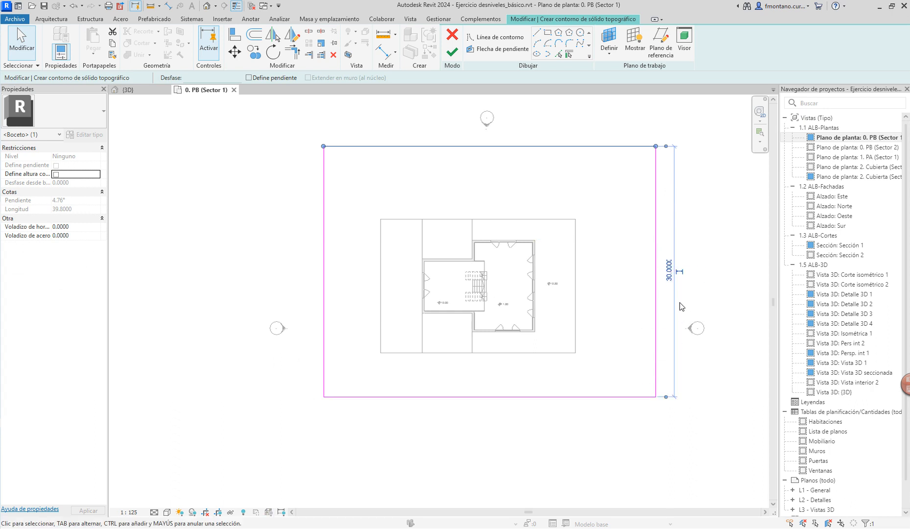
{"action": "left_click", "coordinate": [569, 440]}
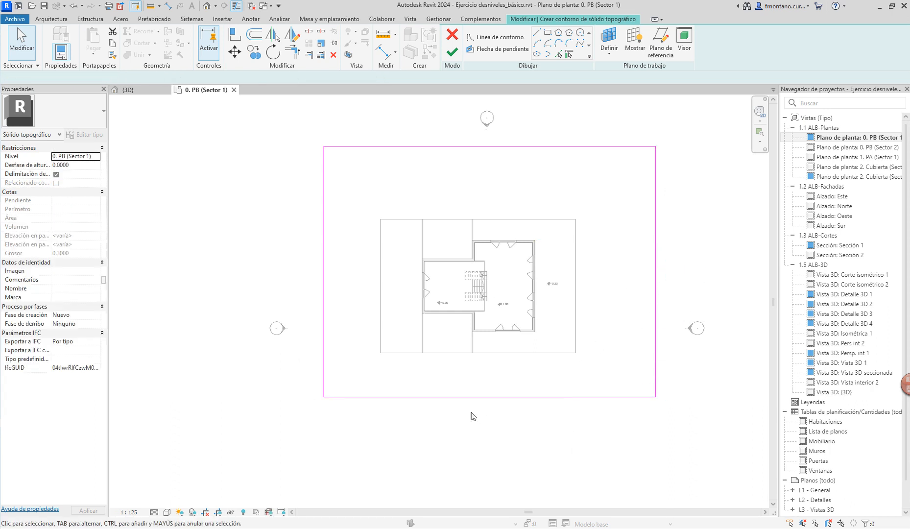
Step: Set the left boundary line 5 m from the left edge of the existing exterior slab
{"action": "left_click", "coordinate": [324, 286]}
{"action": "left_click_drag", "start_coordinate": [386, 198], "coordinate": [380, 236]}
{"action": "left_click", "coordinate": [358, 124]}
{"action": "type", "text": "5"}
{"action": "key", "text": "Return"}
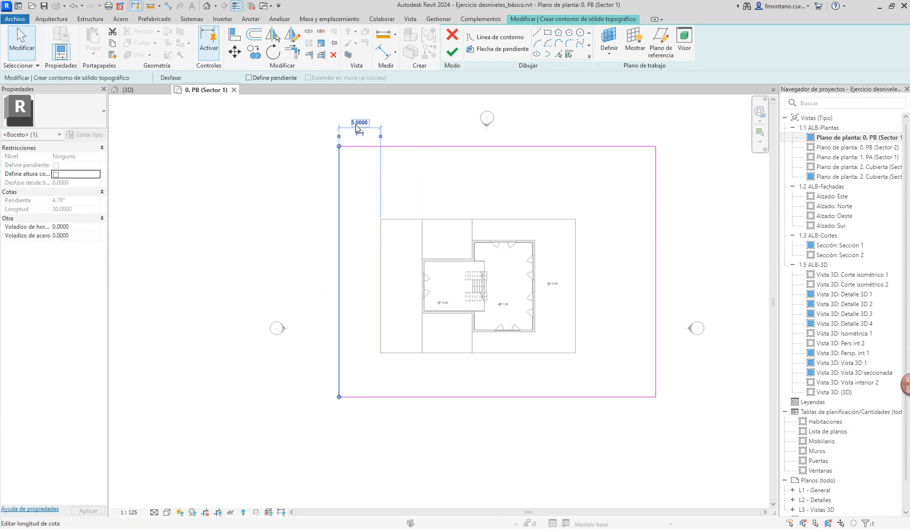
{"action": "left_click", "coordinate": [510, 426]}
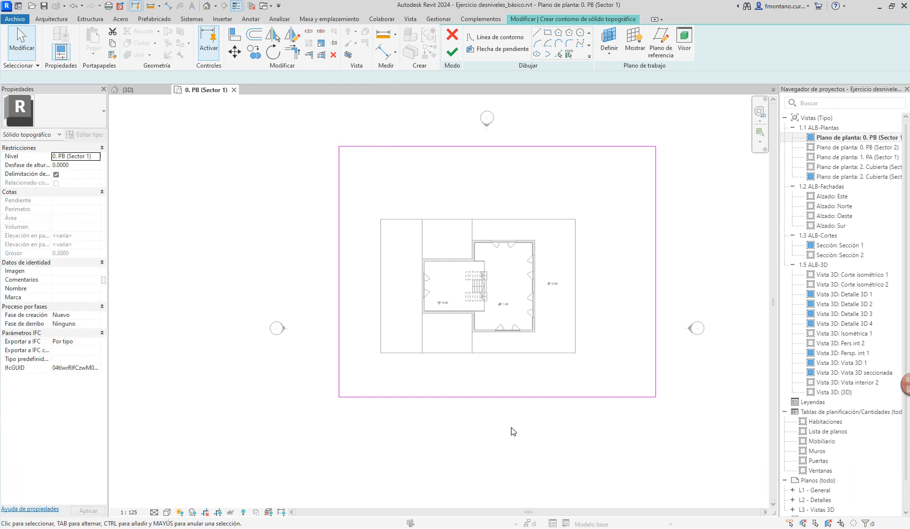
Step: Dimension the right boundary line from the left boundary line and set the distance to 42 m
{"action": "left_click", "coordinate": [654, 245]}
{"action": "left_click_drag", "start_coordinate": [413, 374], "coordinate": [339, 301]}
{"action": "left_click", "coordinate": [495, 410]}
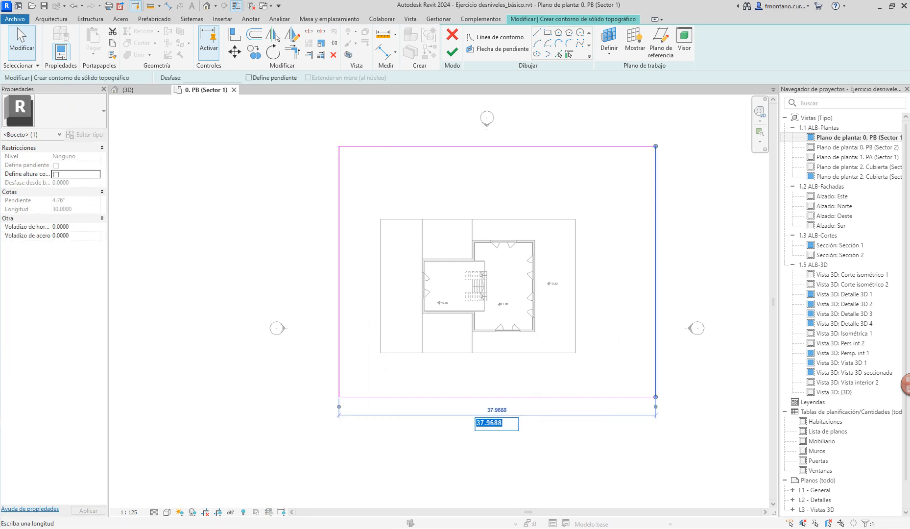
{"action": "type", "text": "42"}
{"action": "key", "text": "Return"}
{"action": "left_click", "coordinate": [568, 482]}
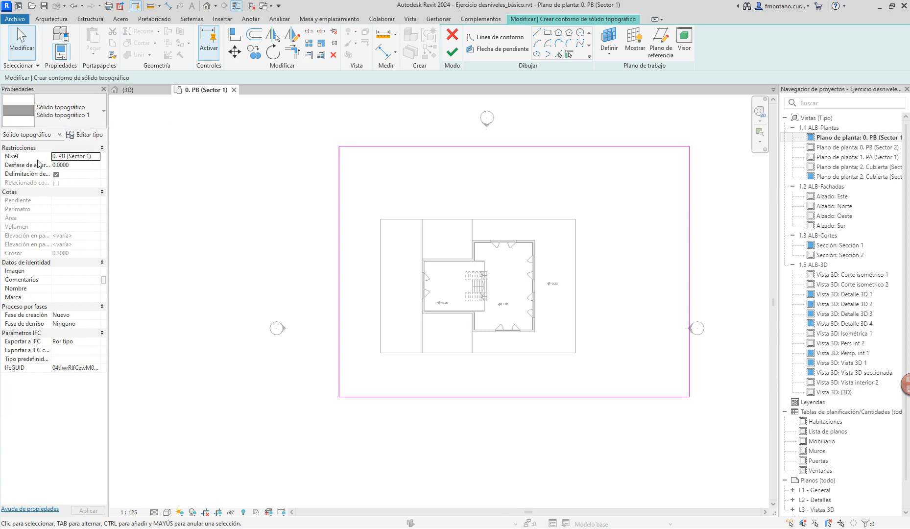
Step: Duplicate the toposolid type Sólido topográfico 1 under the name Terremo
{"action": "left_click", "coordinate": [84, 135]}
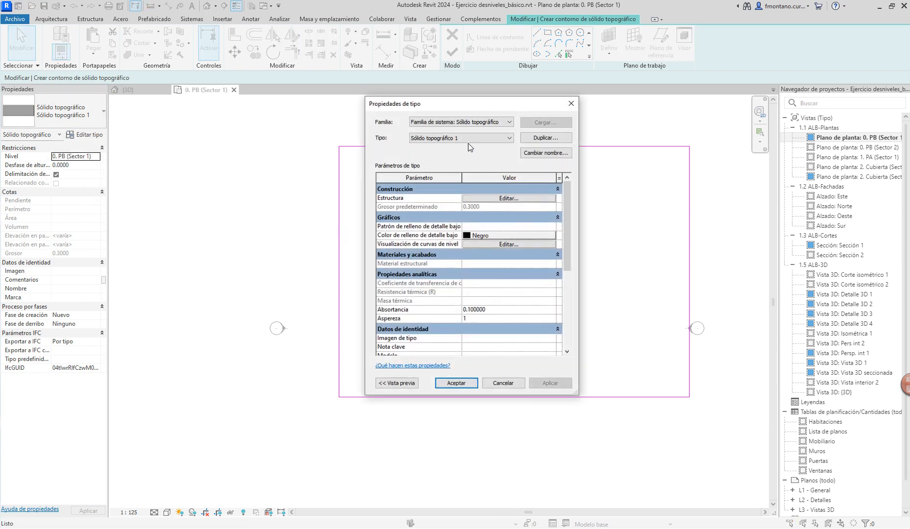
{"action": "left_click", "coordinate": [460, 139]}
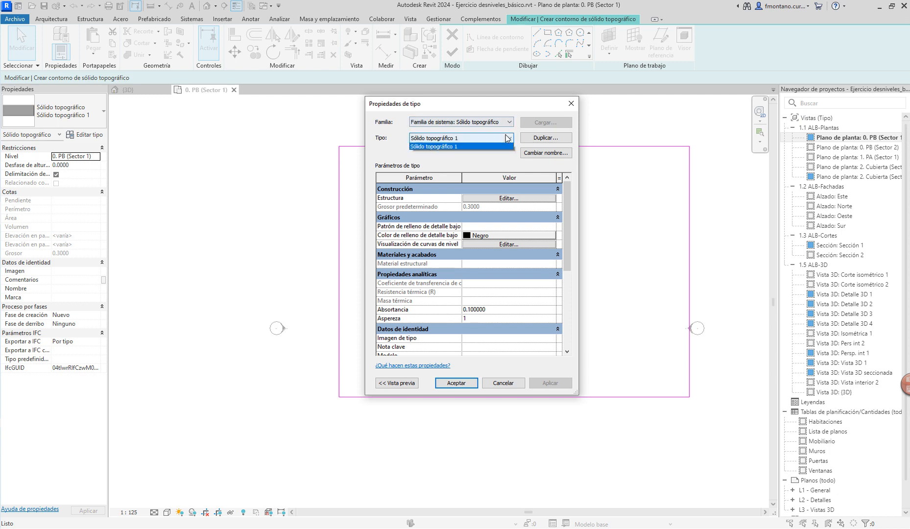
{"action": "left_click", "coordinate": [387, 137]}
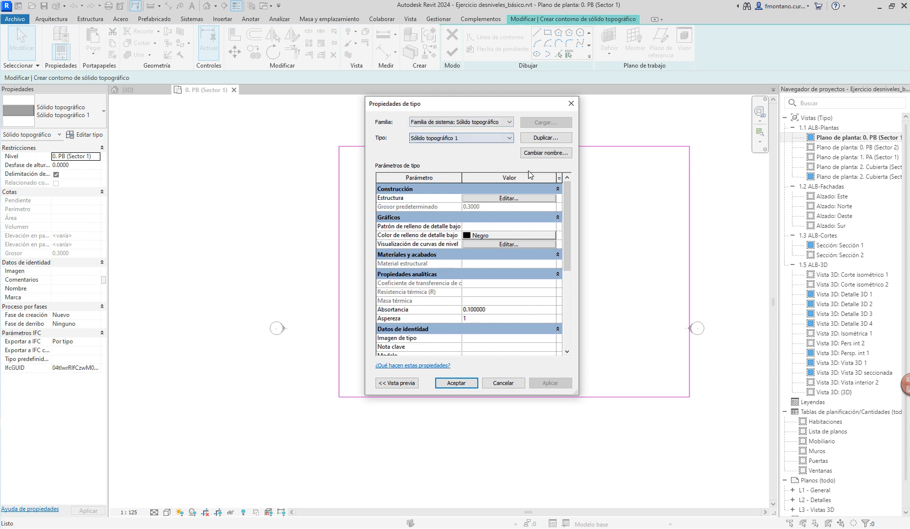
{"action": "left_click", "coordinate": [546, 139]}
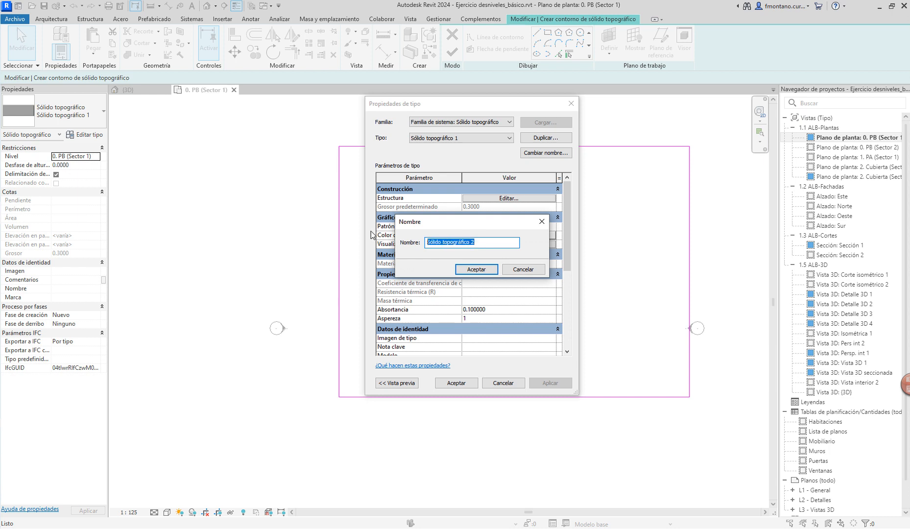
{"action": "type", "text": "Terremo"}
{"action": "key", "text": "Return"}
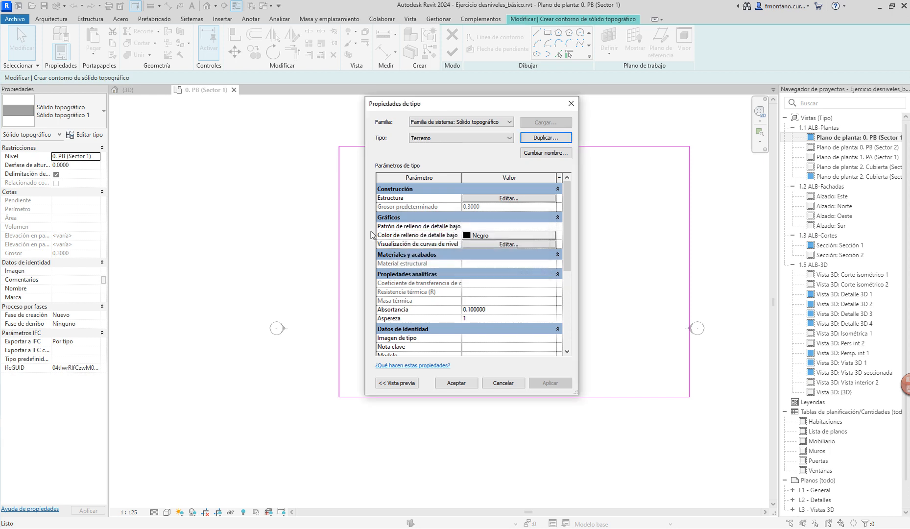
Step: In the Terremo type's structure, insert a new layer and move it above the upper core boundary
{"action": "left_click", "coordinate": [509, 198]}
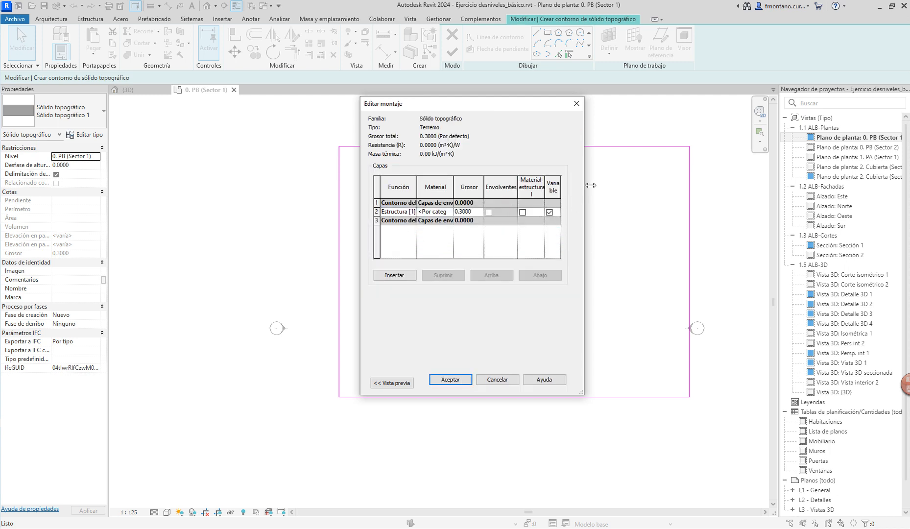
{"action": "left_click_drag", "start_coordinate": [590, 186], "coordinate": [731, 189]}
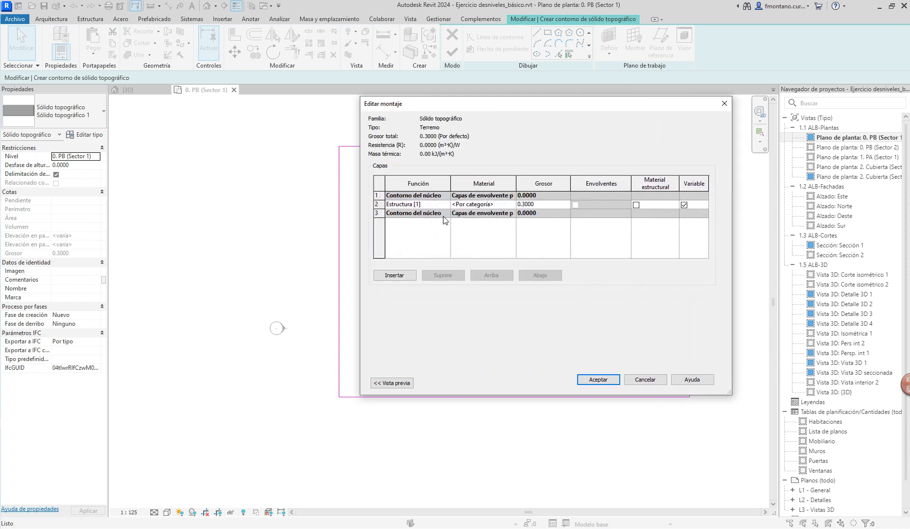
{"action": "left_click", "coordinate": [394, 276]}
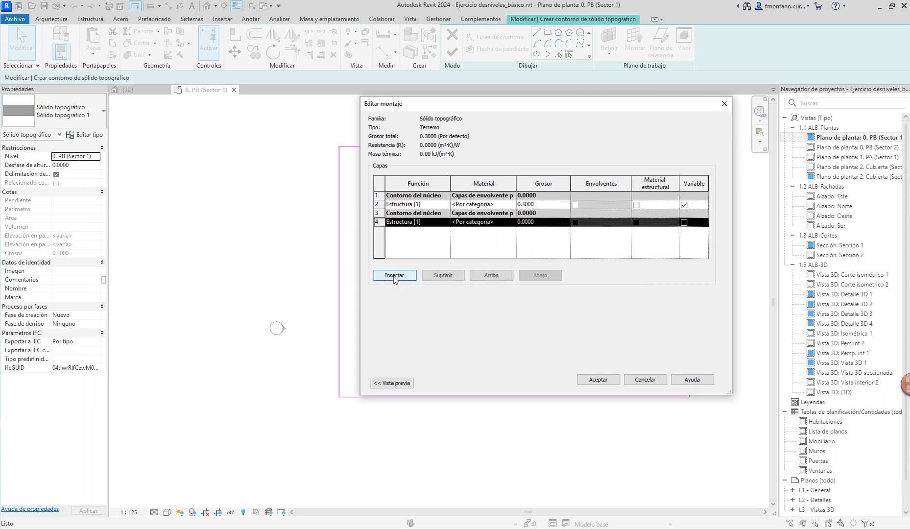
{"action": "left_click", "coordinate": [489, 277]}
{"action": "left_click", "coordinate": [488, 277]}
{"action": "left_click", "coordinate": [489, 277]}
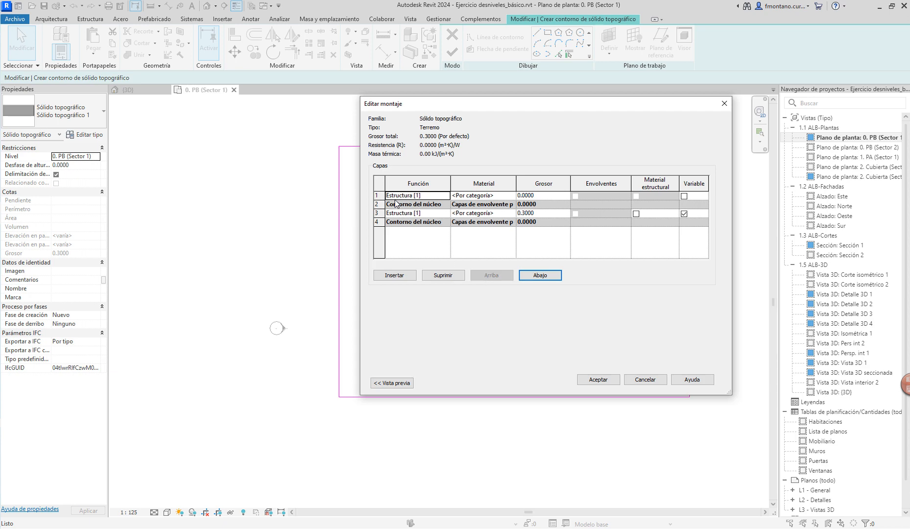
Step: Search the material library for "tierra" and assign Tierra to the 0.3000 core structure layer
{"action": "left_click", "coordinate": [389, 216]}
{"action": "left_click", "coordinate": [500, 216]}
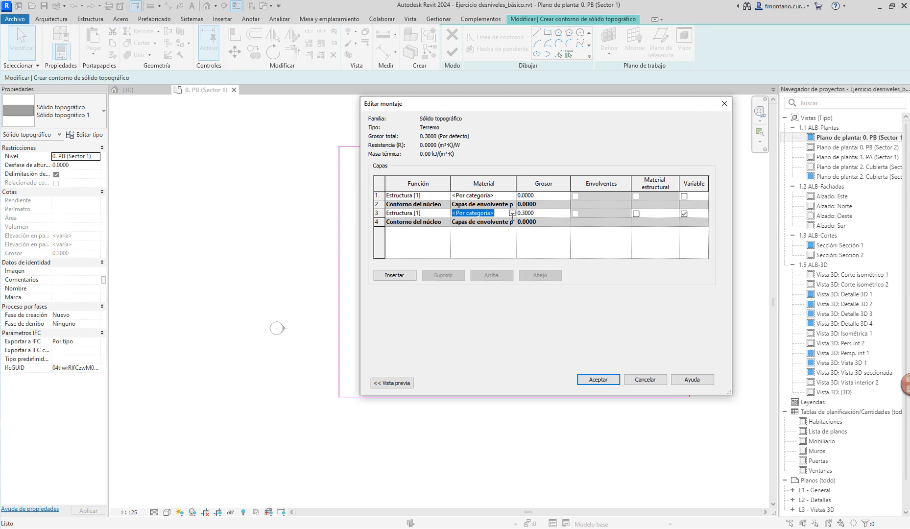
{"action": "left_click", "coordinate": [513, 213]}
{"action": "type", "text": "ti"}
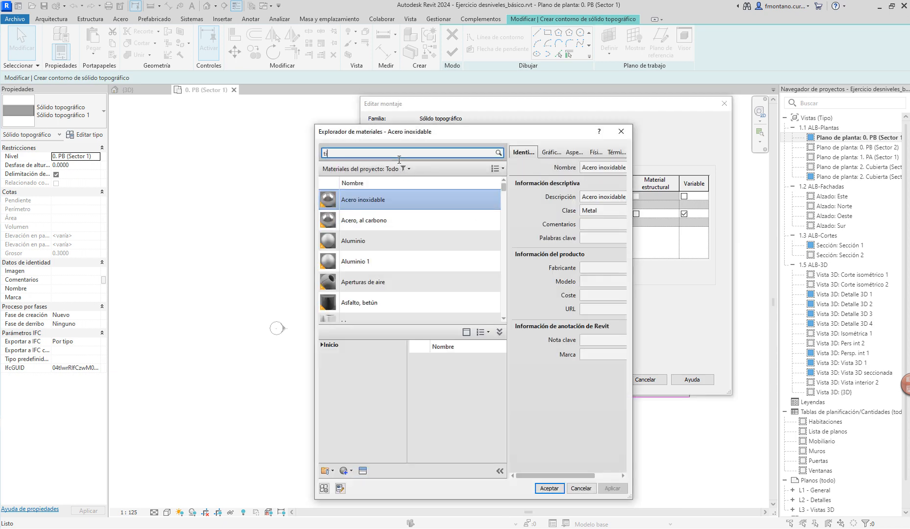
{"action": "type", "text": "erra"}
{"action": "left_click", "coordinate": [362, 213]}
{"action": "left_click", "coordinate": [549, 487]}
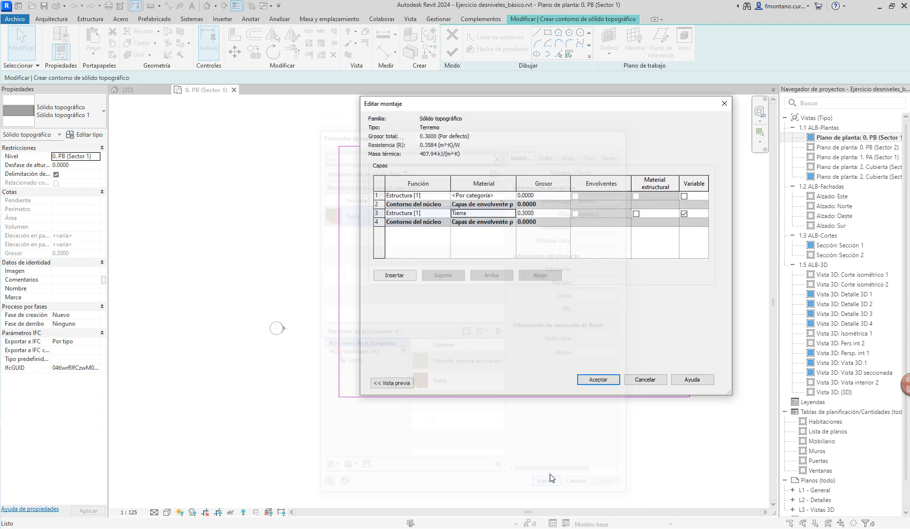
Step: Search the materials for "hier", add Hierba to the project and assign it to the new uppermost layer
{"action": "left_click", "coordinate": [490, 195]}
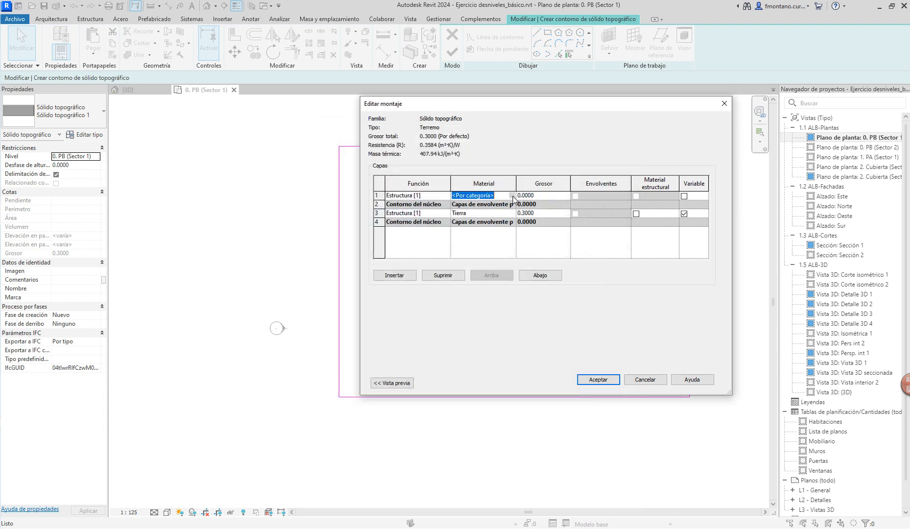
{"action": "left_click", "coordinate": [512, 195]}
{"action": "type", "text": "h"}
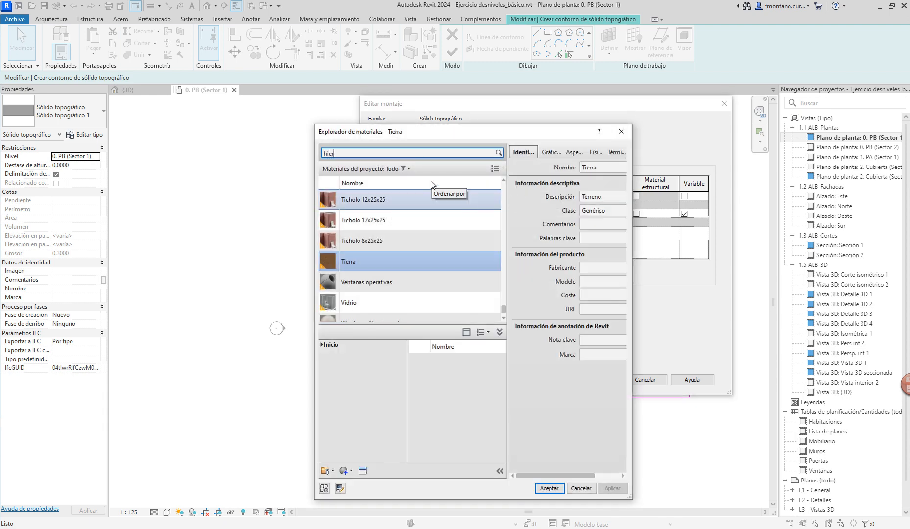
{"action": "type", "text": "ier"}
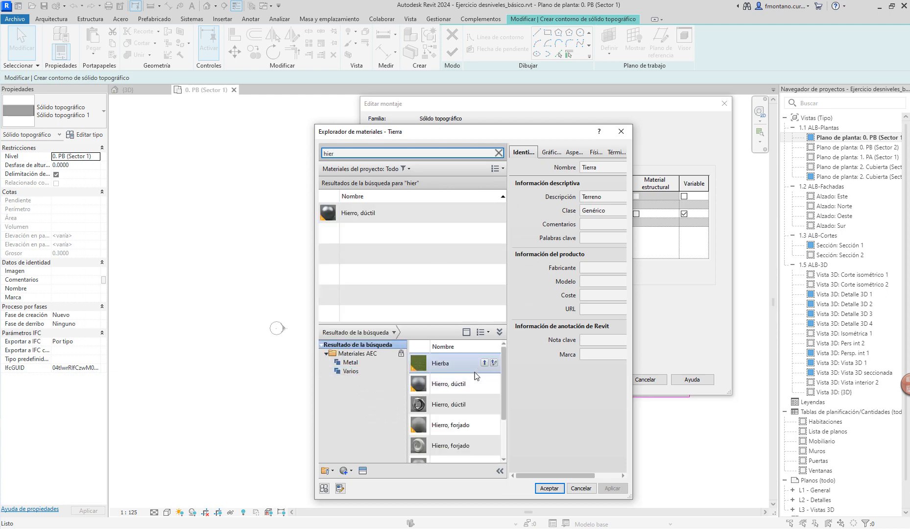
{"action": "left_click", "coordinate": [484, 362]}
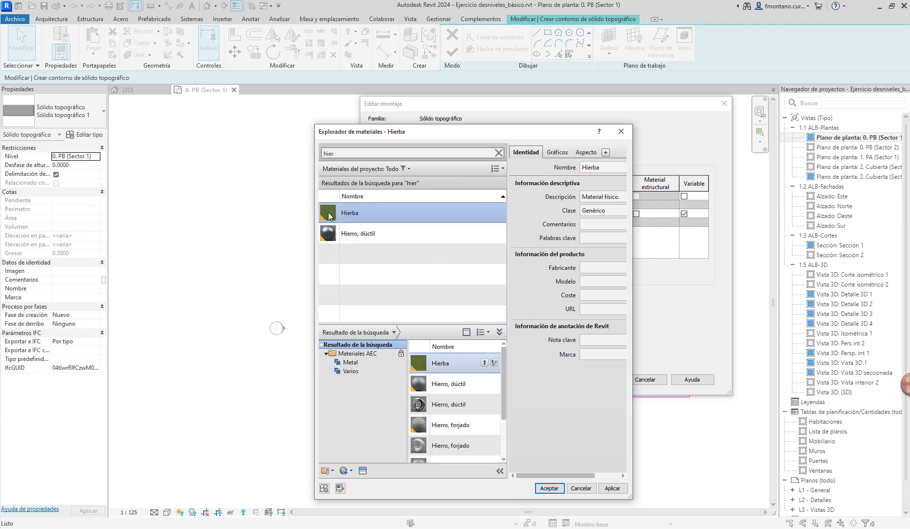
{"action": "left_click", "coordinate": [546, 489]}
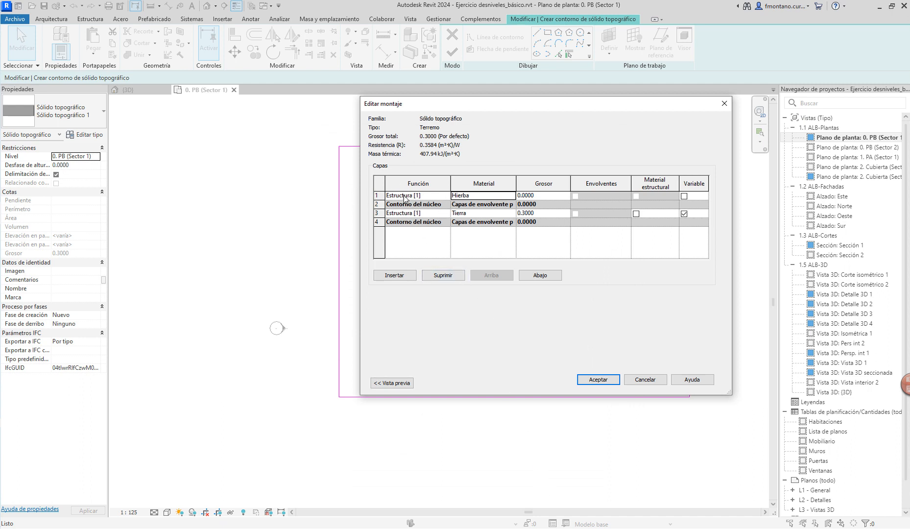
Step: Set the Hierba layer's function to Acabado 2 [5] and its thickness to 0.05
{"action": "left_click", "coordinate": [446, 198]}
{"action": "left_click", "coordinate": [446, 196]}
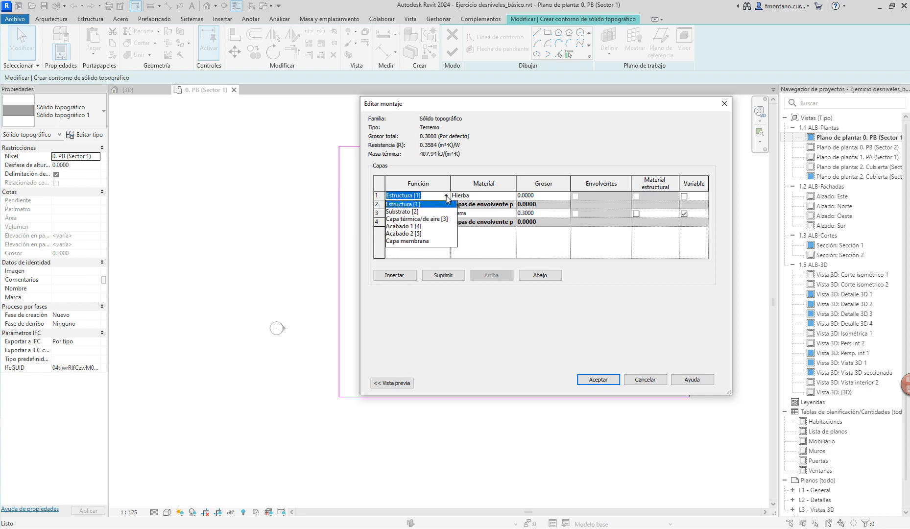
{"action": "left_click", "coordinate": [402, 234]}
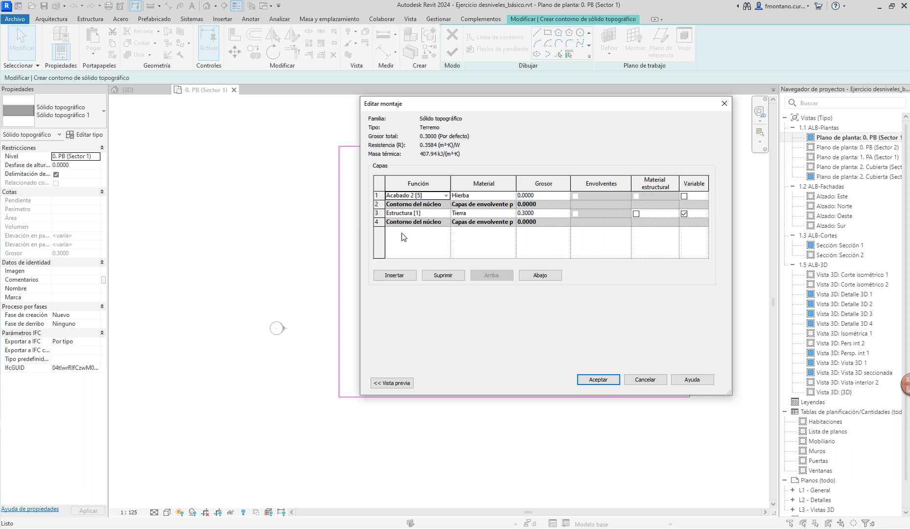
{"action": "left_click", "coordinate": [537, 196]}
{"action": "type", "text": "0.0"}
Step: Set the Tierra core layer's thickness to 1 and accept the structure and type properties
{"action": "left_click", "coordinate": [545, 214]}
{"action": "type", "text": "1"}
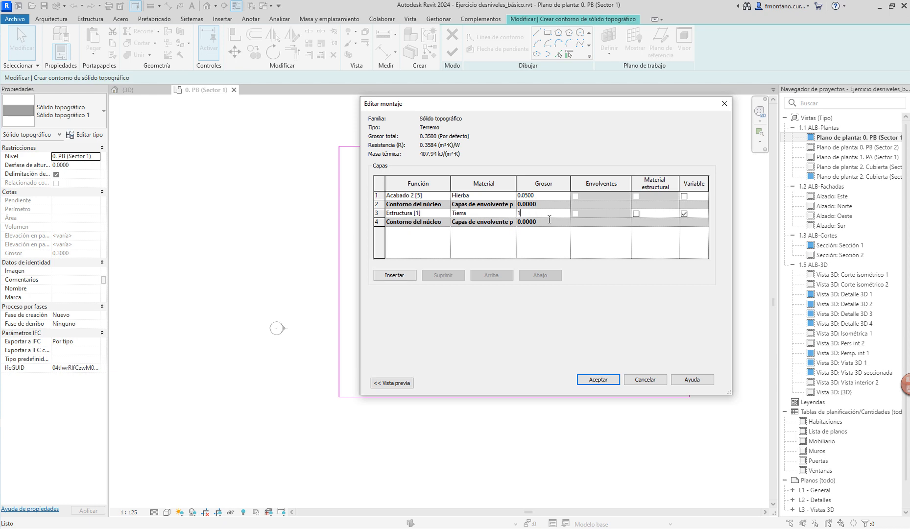
{"action": "key", "text": "Tab"}
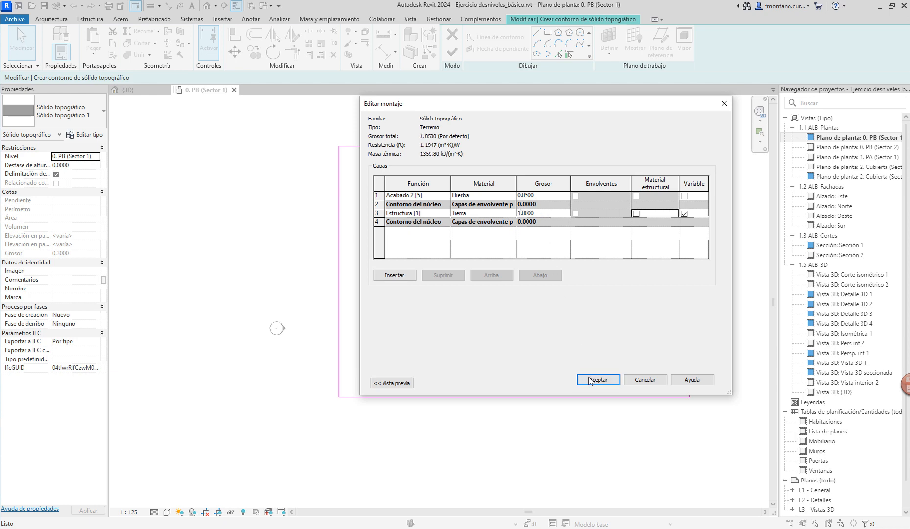
{"action": "left_click", "coordinate": [598, 379]}
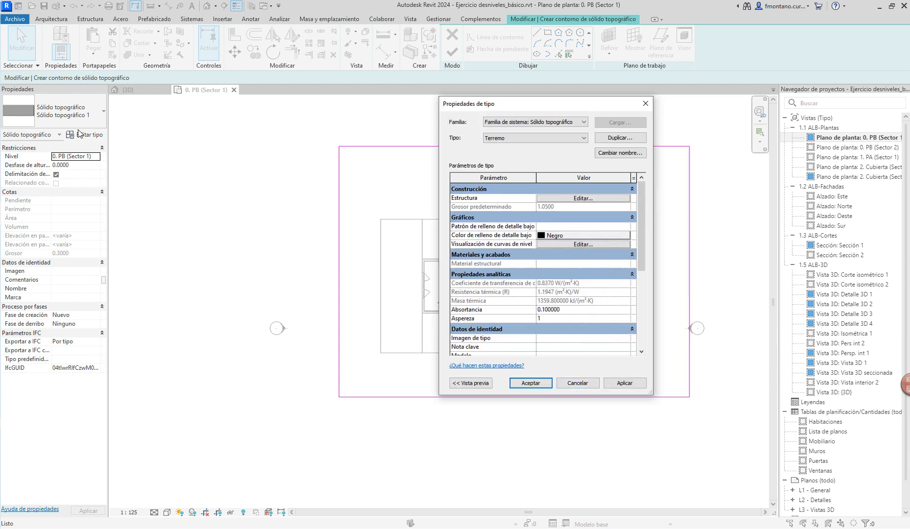
{"action": "left_click", "coordinate": [531, 385]}
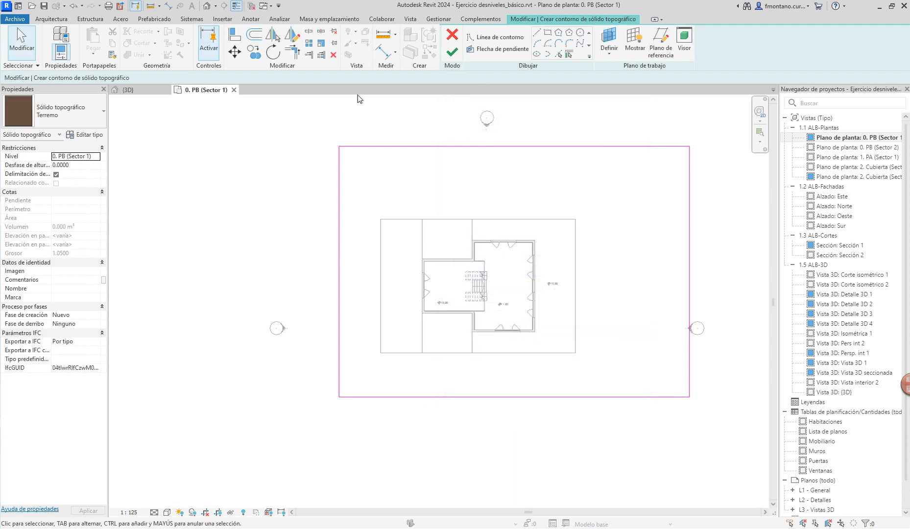
Step: Finish the toposolid boundary sketch, dismiss the overlap warning and show the terrain in the 3D view
{"action": "left_click", "coordinate": [452, 51]}
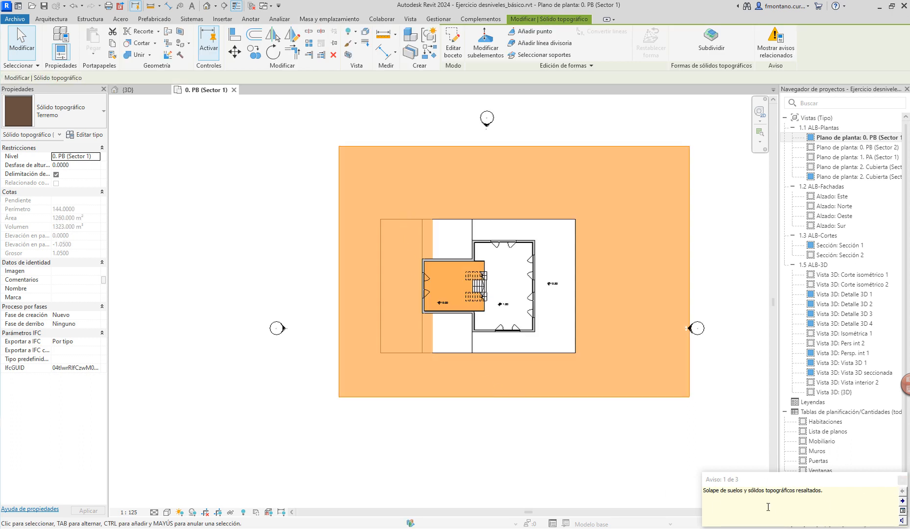
{"action": "left_click", "coordinate": [902, 480]}
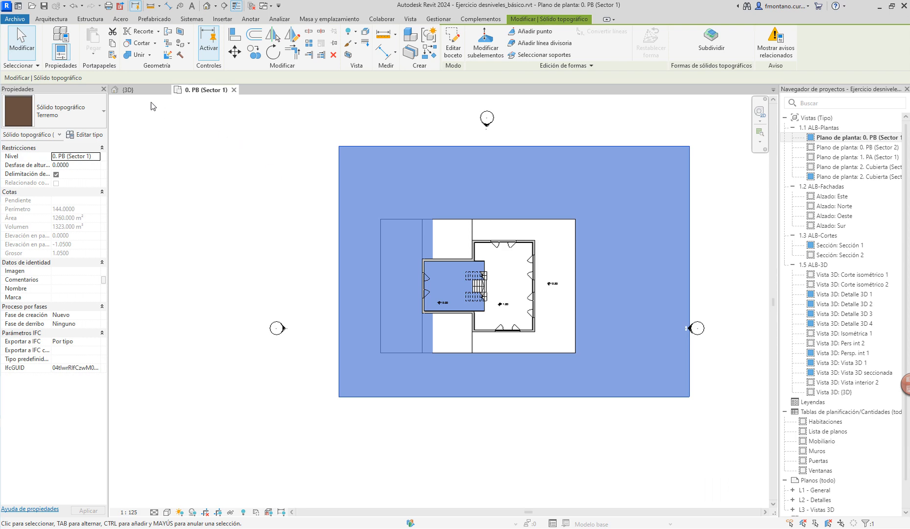
{"action": "left_click", "coordinate": [127, 90]}
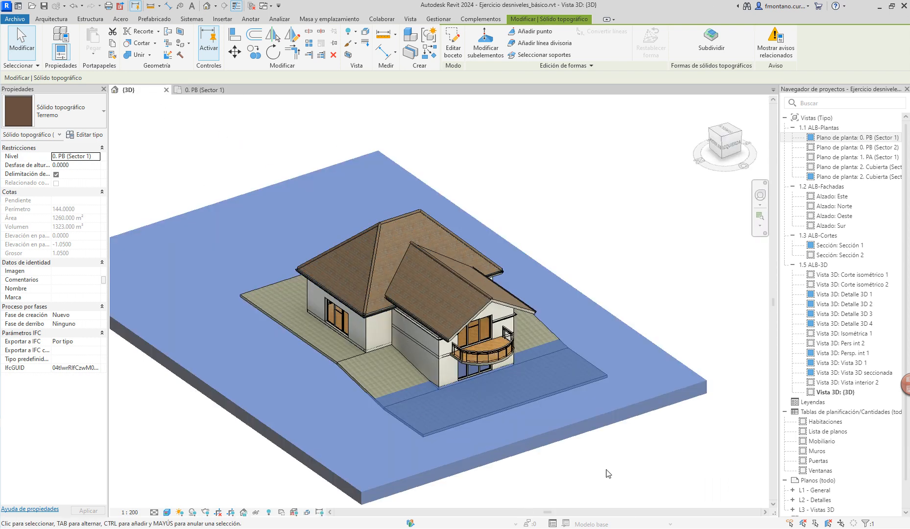
{"action": "left_click", "coordinate": [608, 474]}
{"action": "left_click", "coordinate": [412, 481]}
{"action": "left_click", "coordinate": [668, 473]}
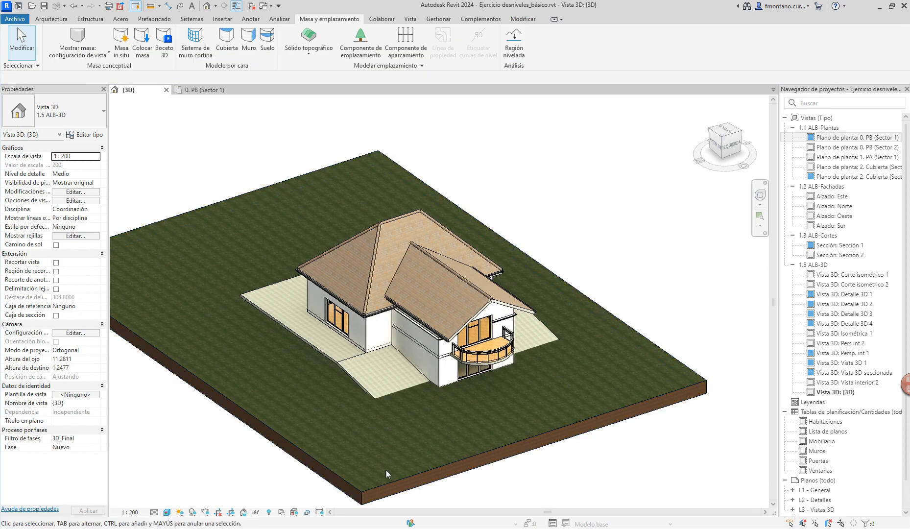
Step: Set the Terremo toposolid's height offset from its level to -0.3
{"action": "left_click", "coordinate": [386, 431]}
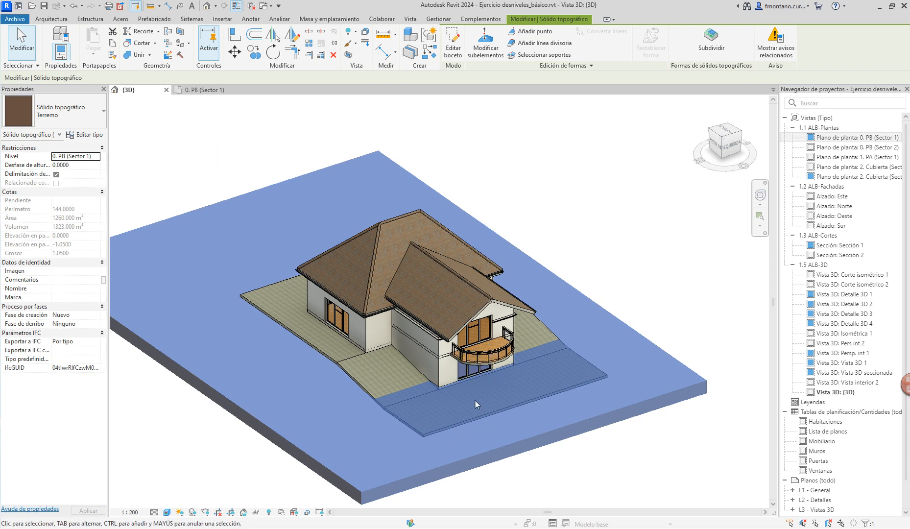
{"action": "left_click", "coordinate": [77, 168]}
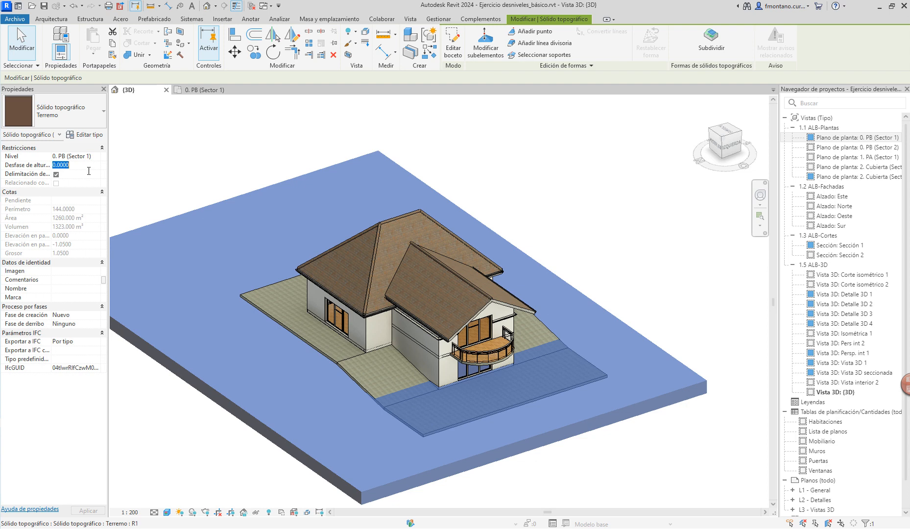
{"action": "type", "text": "-"}
{"action": "left_click", "coordinate": [90, 511]}
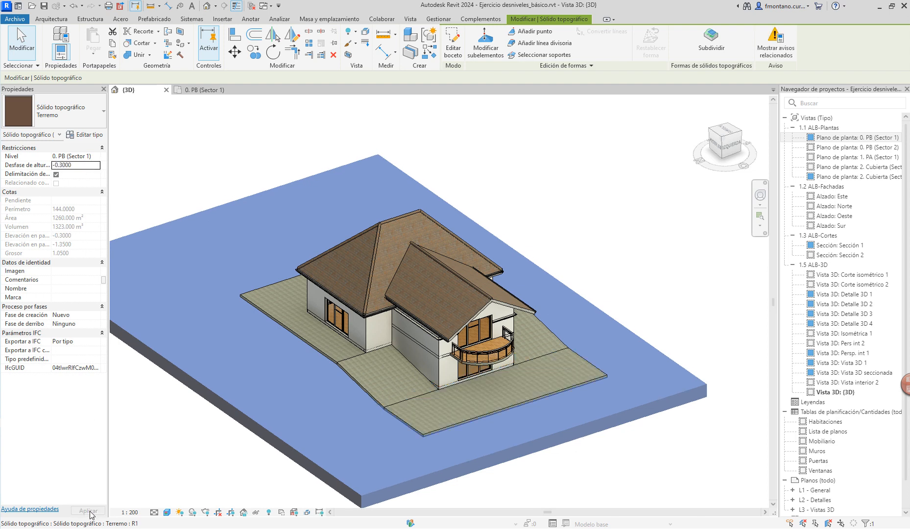
{"action": "left_click", "coordinate": [523, 487]}
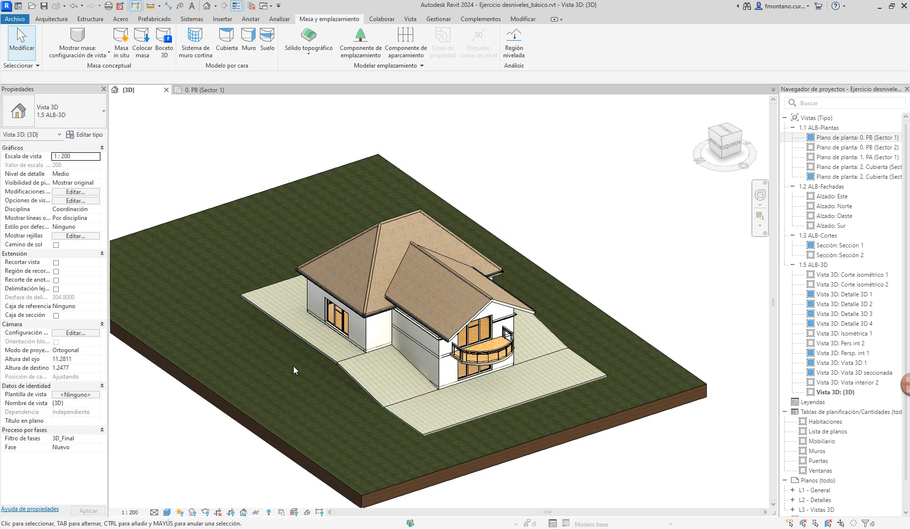
Step: Modify the toposolid's sub-elements, setting the elevation of the front edge on the balcony side to -0.35
{"action": "middle_click_drag", "start_coordinate": [288, 386], "coordinate": [332, 339], "text": "shift"}
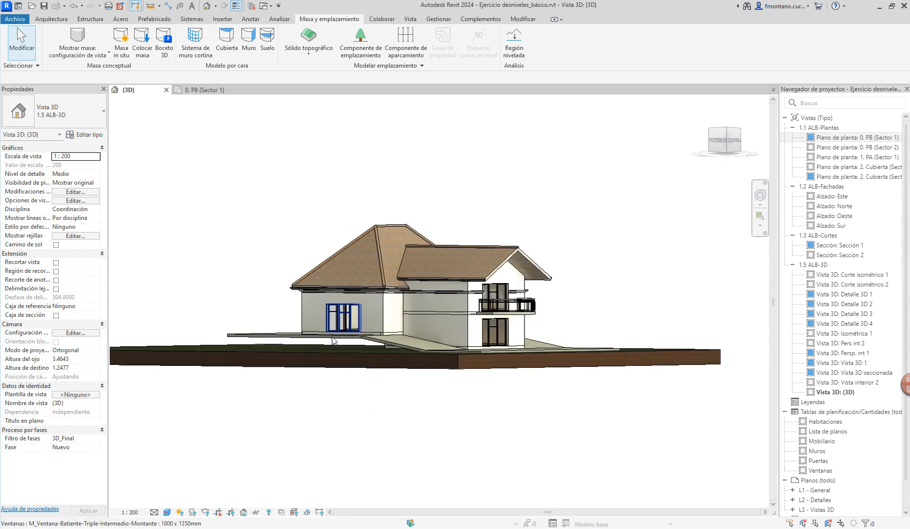
{"action": "middle_click_drag", "start_coordinate": [412, 315], "coordinate": [351, 386], "text": "shift"}
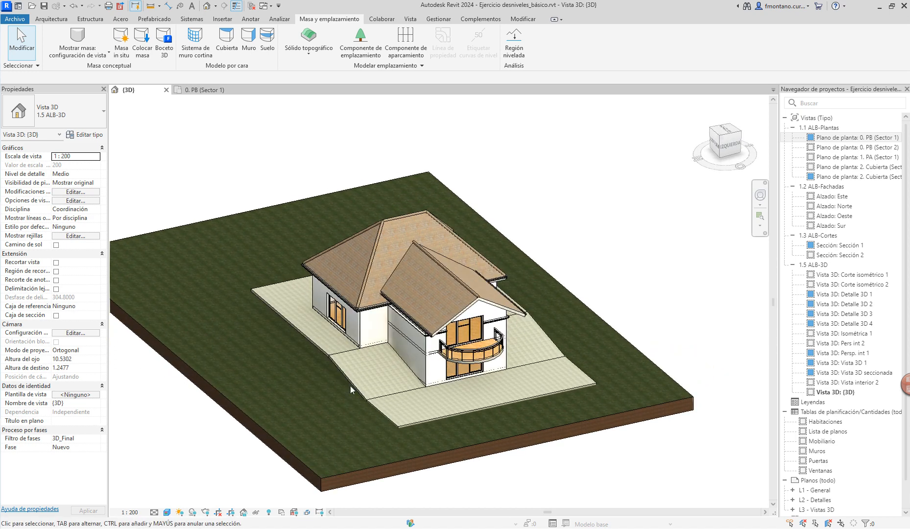
{"action": "scroll", "coordinate": [335, 228], "scroll_direction": "down", "scroll_amount": 3}
{"action": "middle_click_drag", "start_coordinate": [426, 421], "coordinate": [437, 428], "text": "shift"}
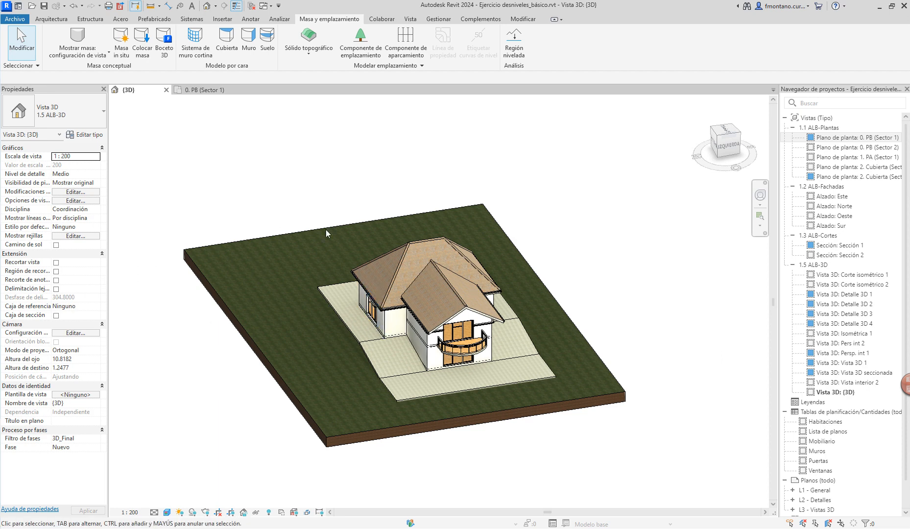
{"action": "left_click", "coordinate": [394, 432]}
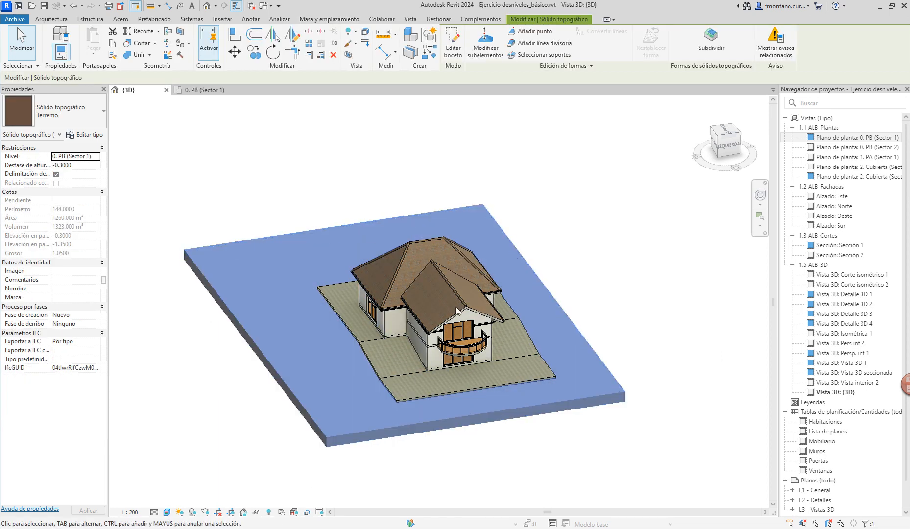
{"action": "left_click", "coordinate": [485, 45]}
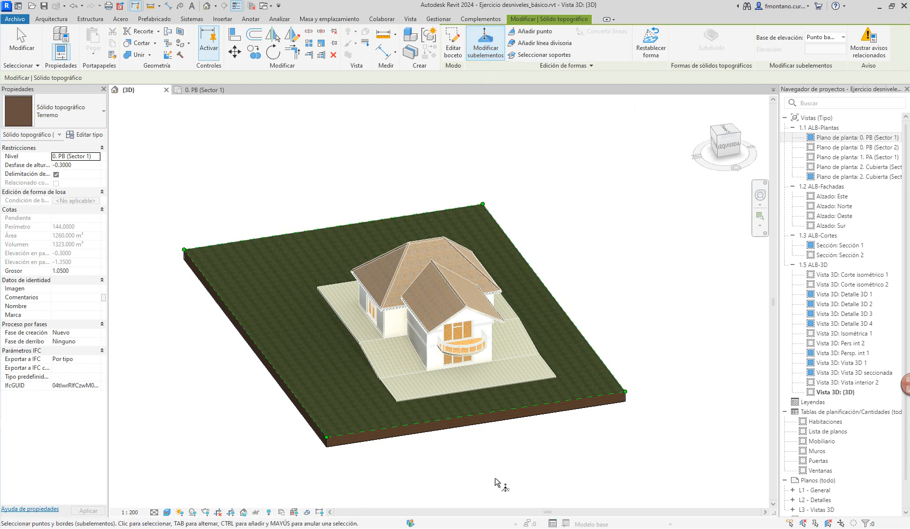
{"action": "left_click", "coordinate": [500, 416]}
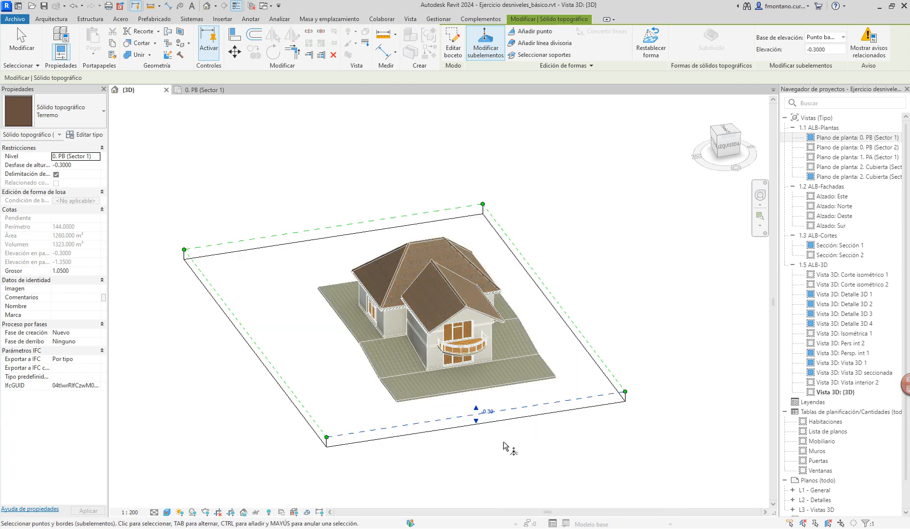
{"action": "left_click", "coordinate": [488, 412]}
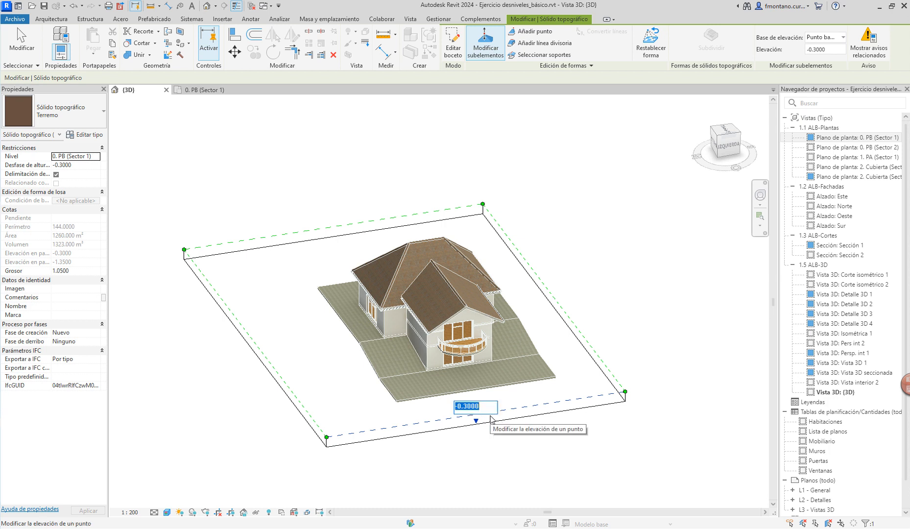
{"action": "key", "text": "BackSpace"}
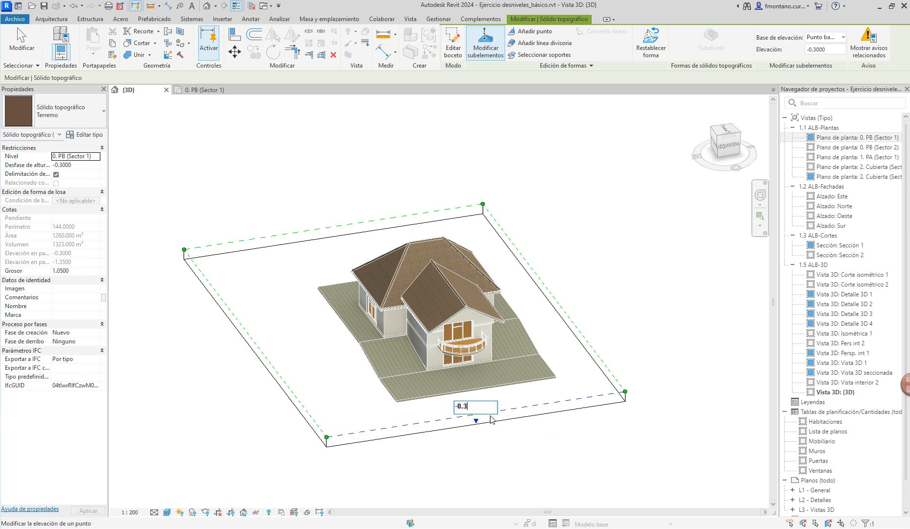
{"action": "key", "text": "Return"}
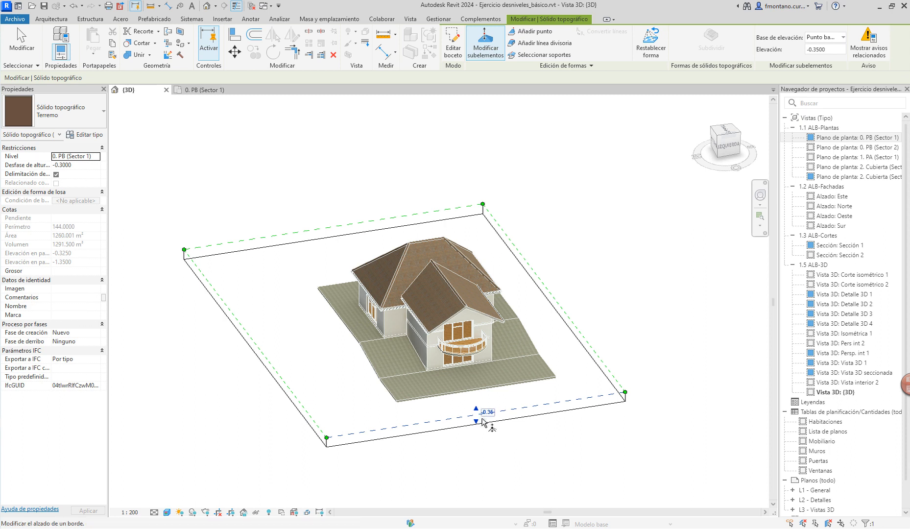
Step: Set the elevation of the toposolid's rear edge, opposite the balcony, to 2
{"action": "left_click", "coordinate": [358, 232]}
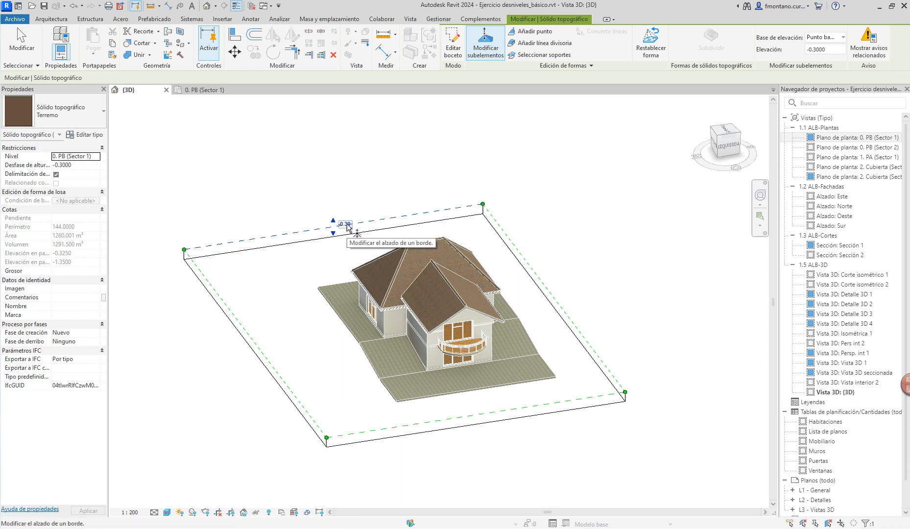
{"action": "left_click", "coordinate": [346, 224]}
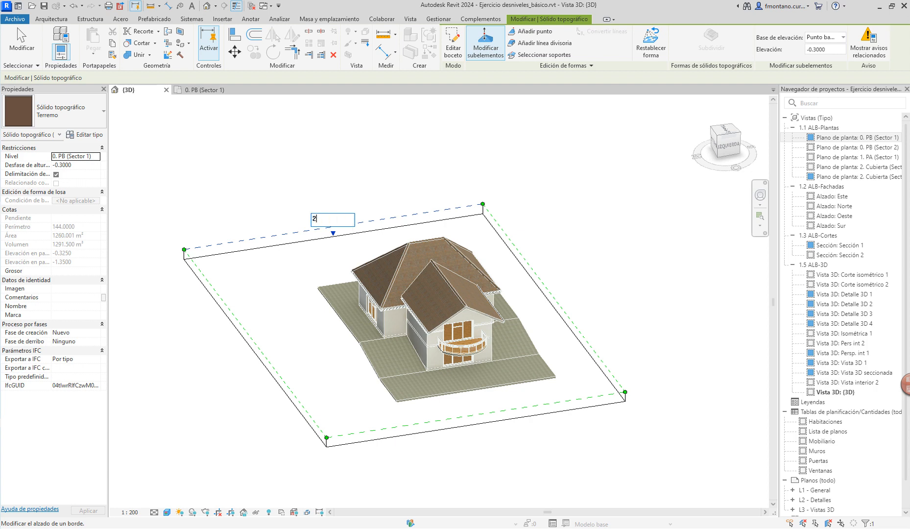
{"action": "type", "text": "2"}
{"action": "key", "text": "Return"}
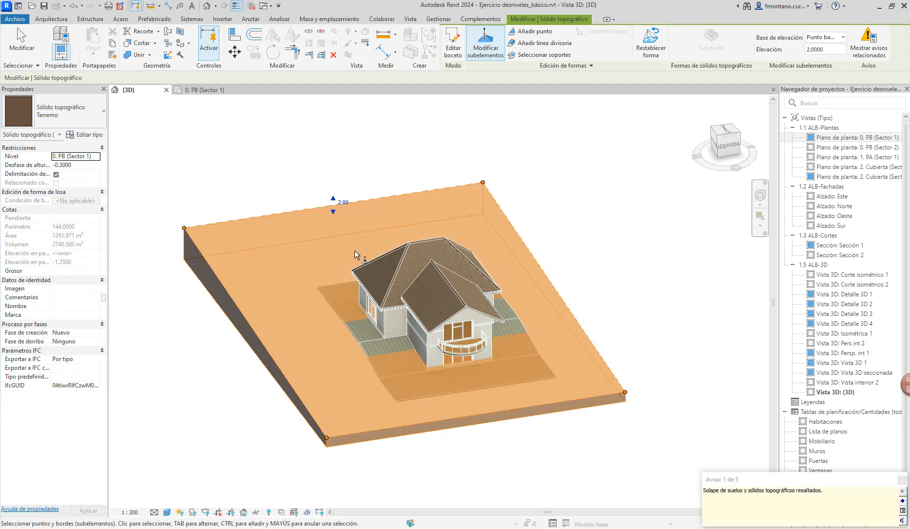
Step: Set the elevation of the corner point at the right-hand end of the raised rear edge to 2.5 and finish sub-element editing
{"action": "left_click", "coordinate": [483, 183]}
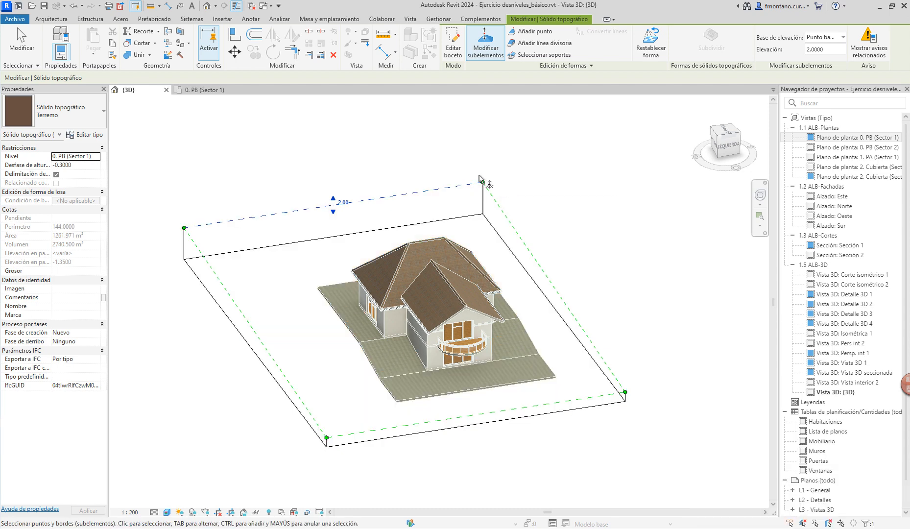
{"action": "left_click", "coordinate": [483, 182]}
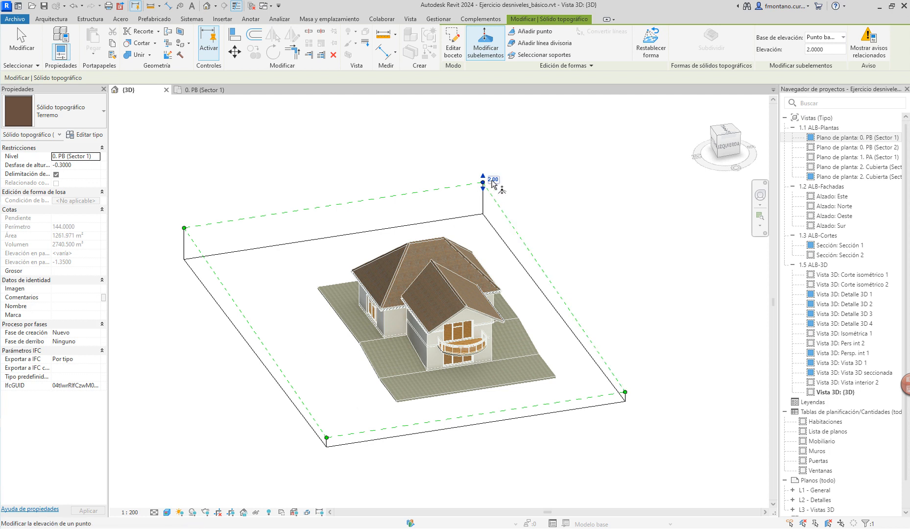
{"action": "left_click", "coordinate": [485, 175]}
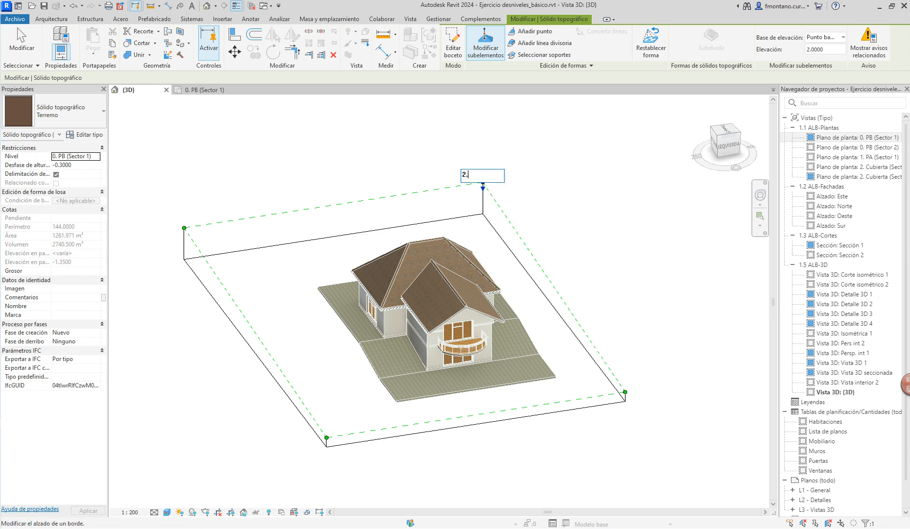
{"action": "key", "text": "Return"}
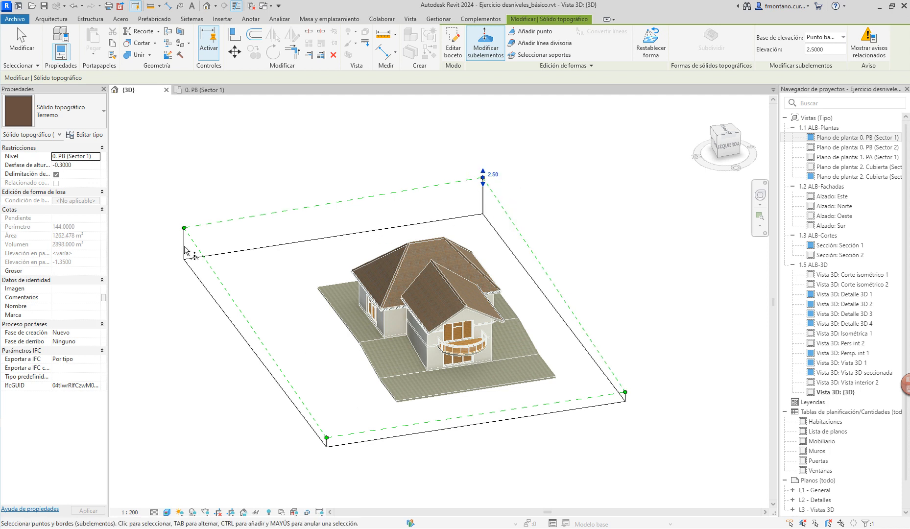
{"action": "left_click", "coordinate": [626, 392]}
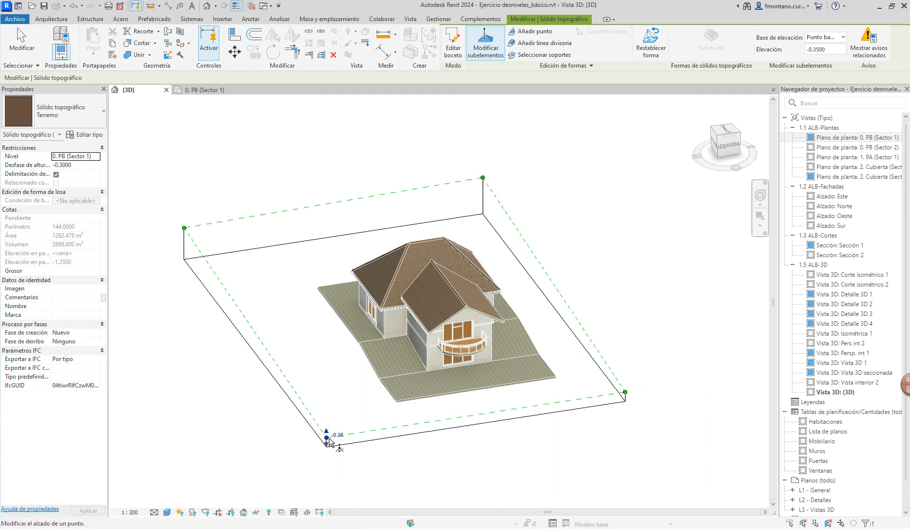
{"action": "left_click", "coordinate": [185, 228]}
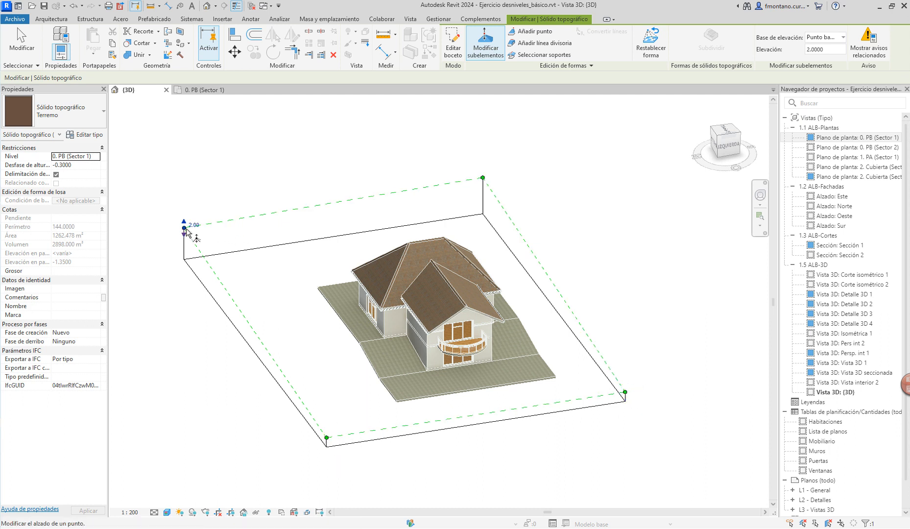
{"action": "left_click", "coordinate": [329, 172]}
{"action": "key", "text": "Escape"}
{"action": "key", "text": "Escape"}
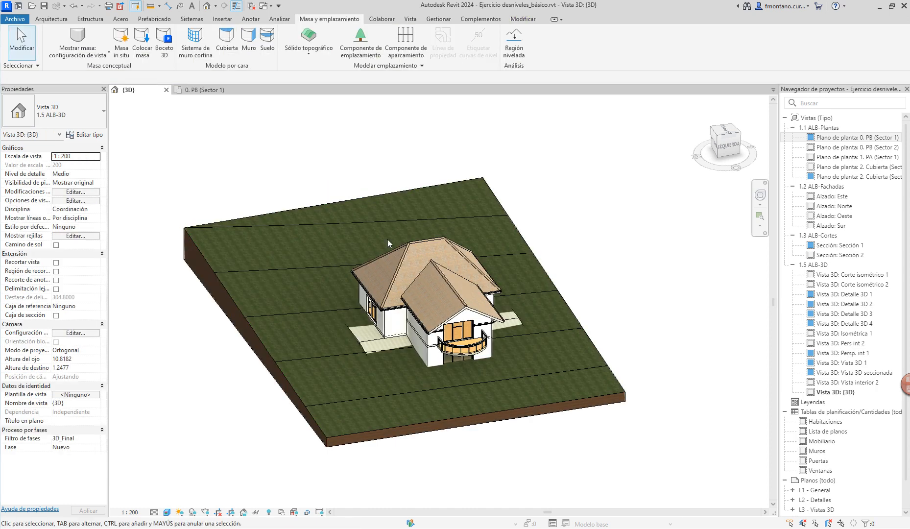
{"action": "middle_click_drag", "start_coordinate": [425, 402], "coordinate": [484, 390], "text": "shift"}
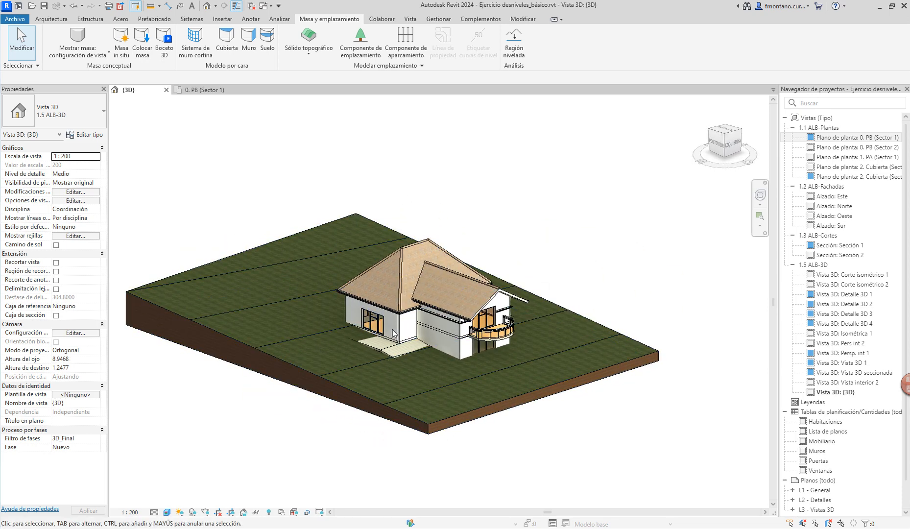
{"action": "middle_click_drag", "start_coordinate": [405, 338], "coordinate": [463, 373], "text": "shift"}
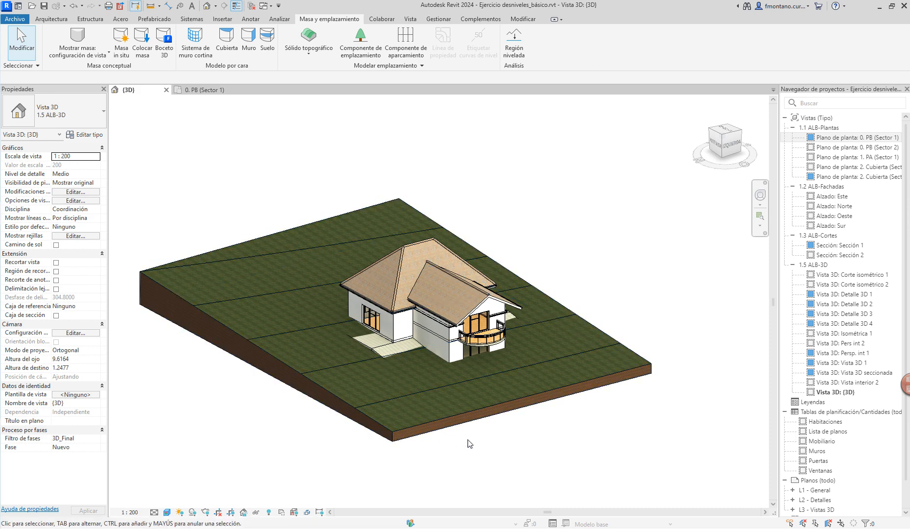
Step: Start modifying the toposolid's sub-elements and switch to the floor plan 0. PB (Sector 1)
{"action": "left_click", "coordinate": [506, 397]}
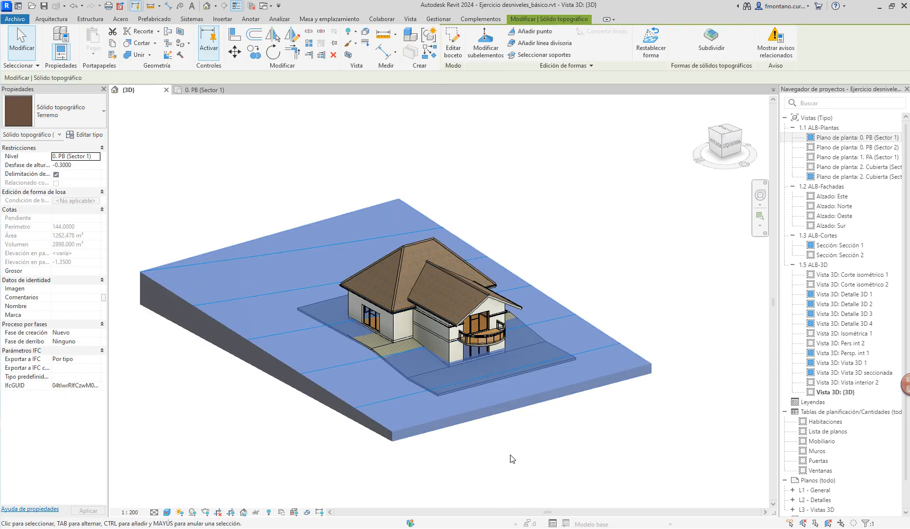
{"action": "left_click", "coordinate": [488, 47]}
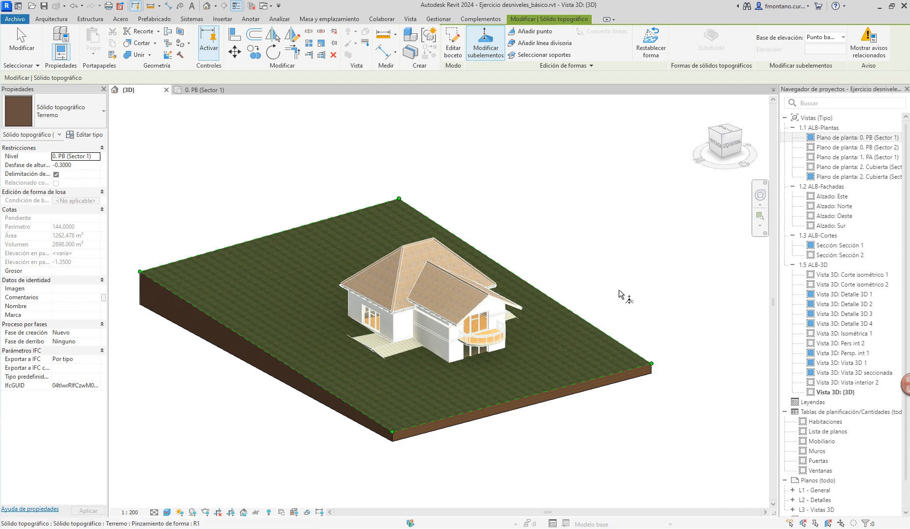
{"action": "left_click", "coordinate": [206, 90]}
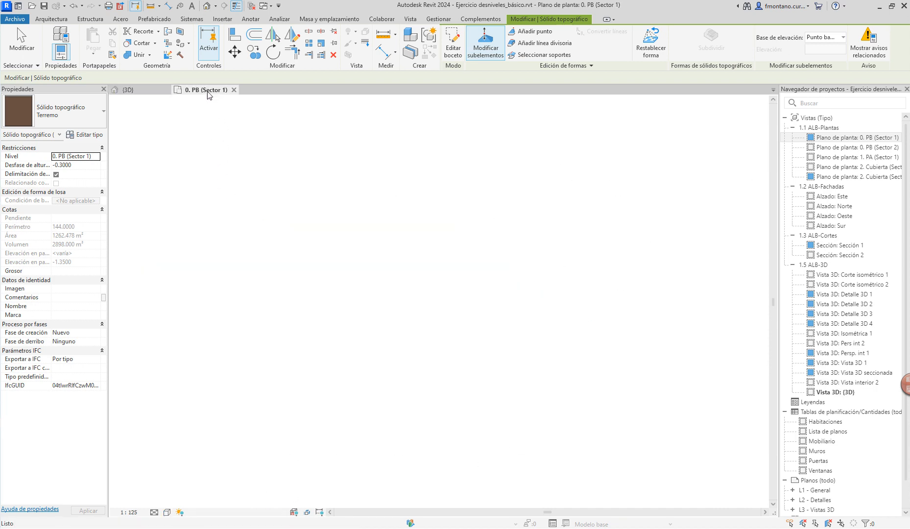
{"action": "scroll", "coordinate": [546, 240], "scroll_direction": "up", "scroll_amount": 5}
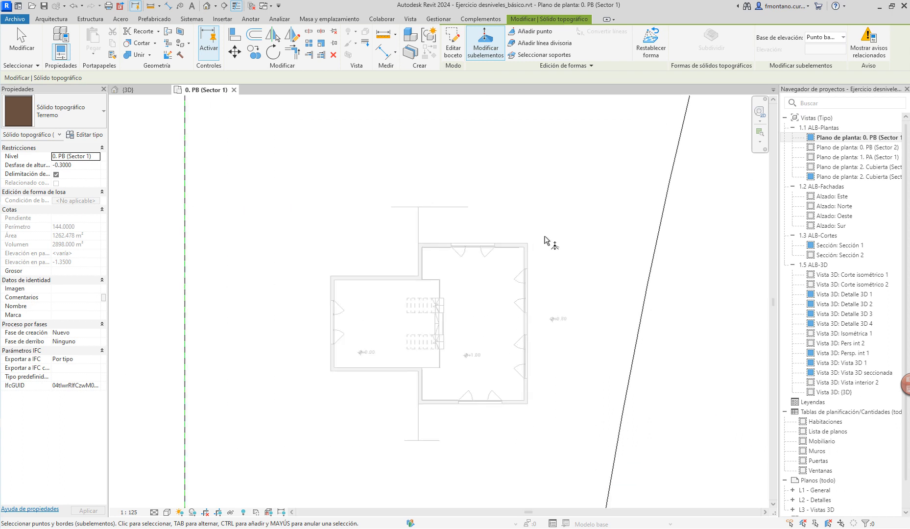
Step: Start adding points to the toposolid and set the floor plan's visual style to wireframe (Estructura alámbrica)
{"action": "left_click", "coordinate": [535, 30]}
{"action": "scroll", "coordinate": [251, 292], "scroll_direction": "up", "scroll_amount": 2}
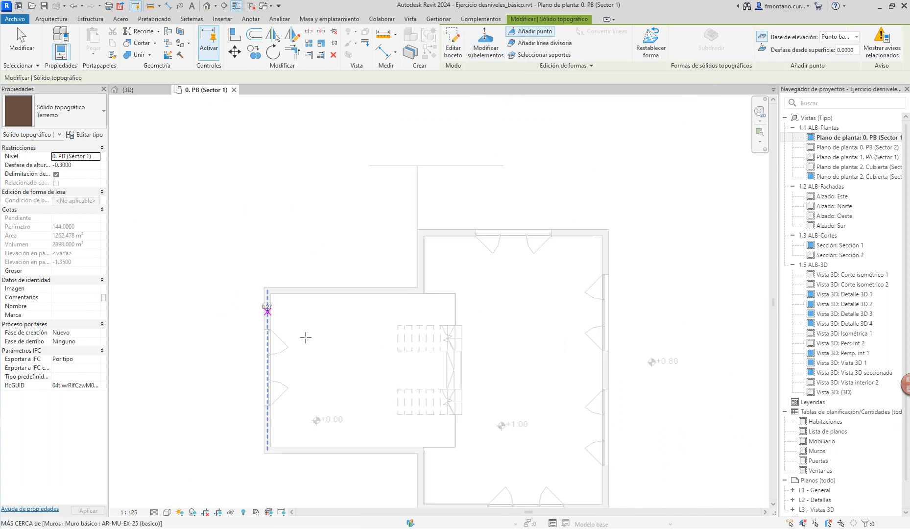
{"action": "scroll", "coordinate": [313, 352], "scroll_direction": "down", "scroll_amount": 3}
{"action": "scroll", "coordinate": [404, 284], "scroll_direction": "down", "scroll_amount": 3}
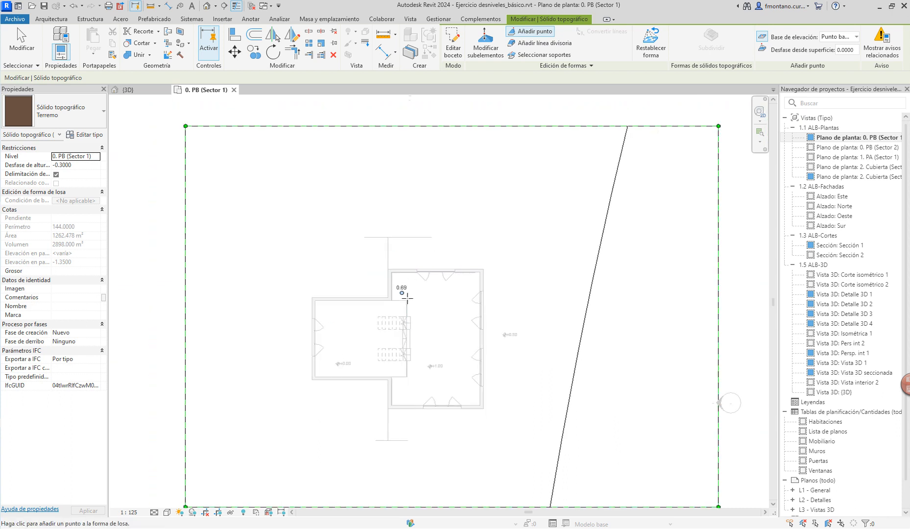
{"action": "scroll", "coordinate": [399, 236], "scroll_direction": "up", "scroll_amount": 1}
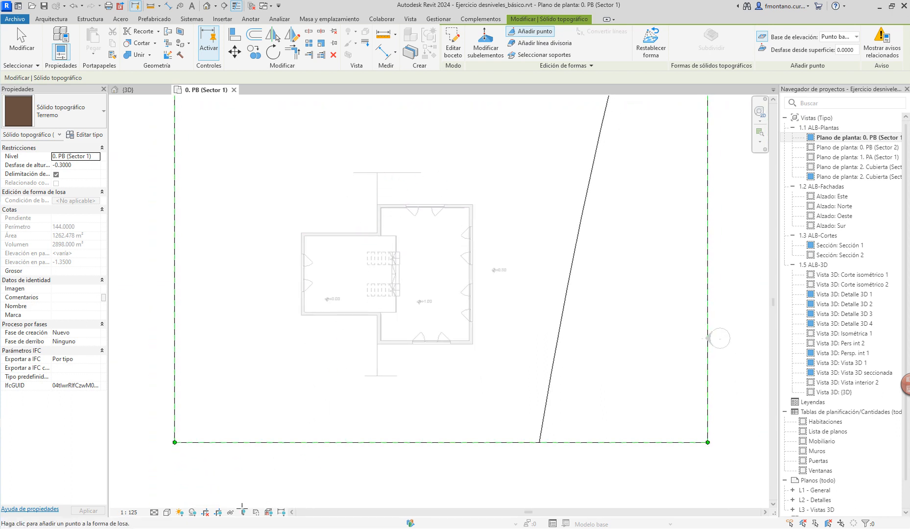
{"action": "left_click", "coordinate": [168, 512]}
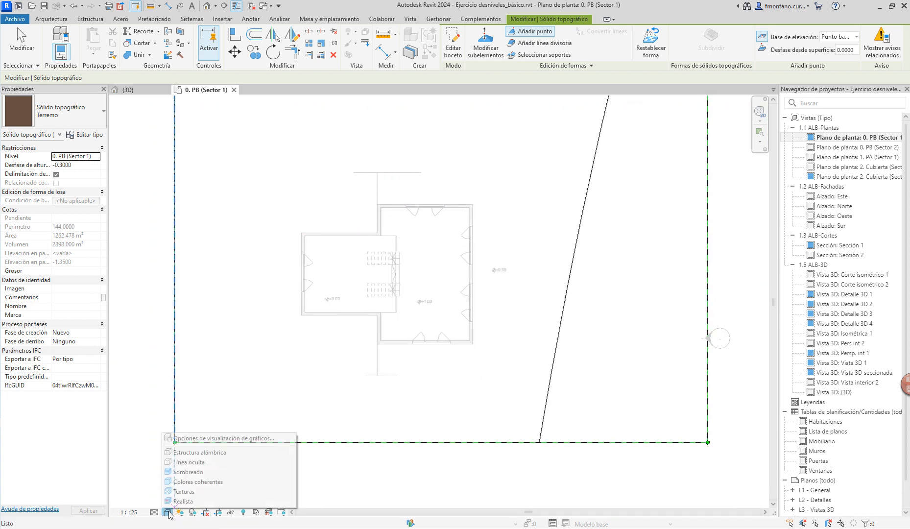
{"action": "left_click", "coordinate": [182, 452]}
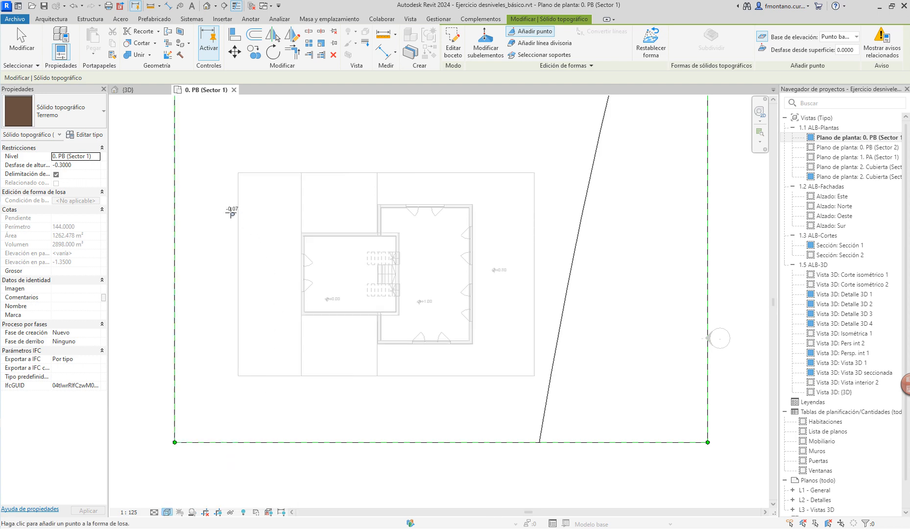
Step: Add four toposolid points along the paved slab's upper edge in plan: both corners and the two slope-break lines
{"action": "scroll", "coordinate": [231, 212], "scroll_direction": "up", "scroll_amount": 5}
{"action": "left_click", "coordinate": [278, 177]}
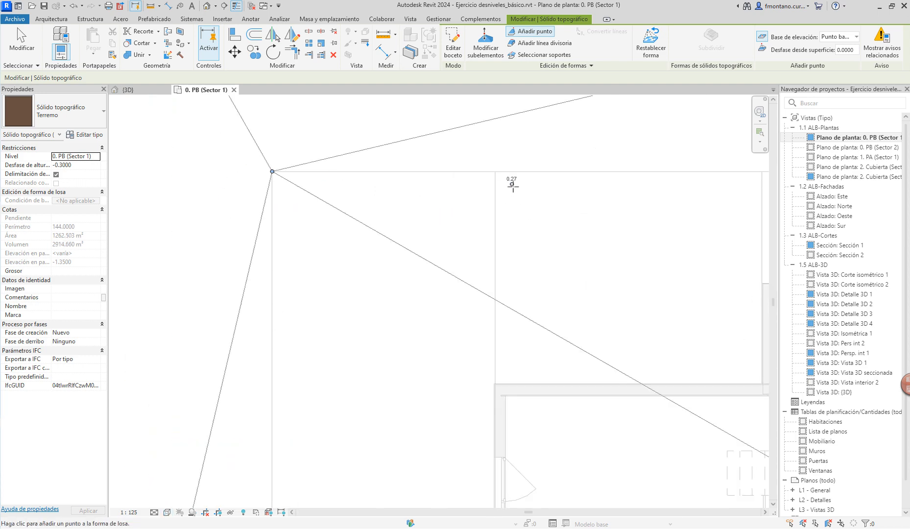
{"action": "left_click", "coordinate": [500, 175]}
{"action": "middle_click_drag", "start_coordinate": [703, 230], "coordinate": [378, 265]}
{"action": "scroll", "coordinate": [457, 220], "scroll_direction": "up", "scroll_amount": 2}
{"action": "scroll", "coordinate": [457, 221], "scroll_direction": "up", "scroll_amount": 1}
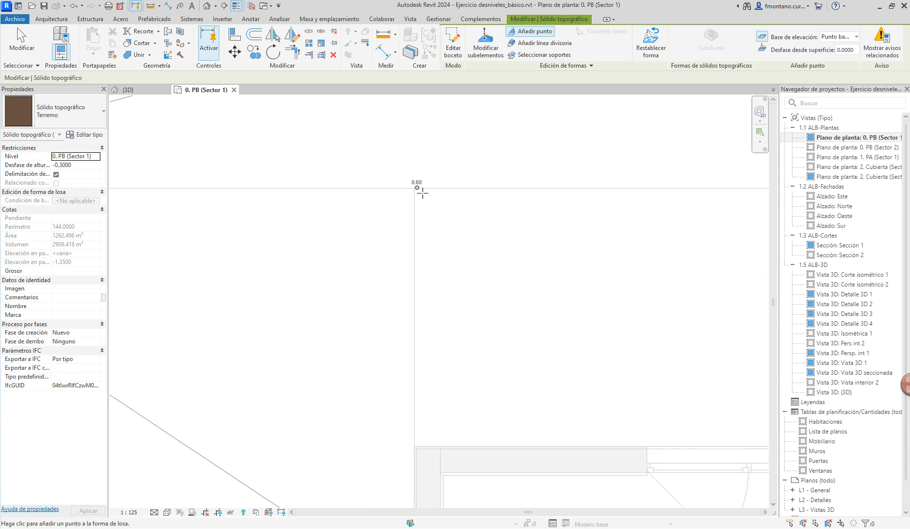
{"action": "left_click", "coordinate": [420, 194]}
{"action": "middle_click_drag", "start_coordinate": [570, 230], "coordinate": [316, 254]}
{"action": "scroll", "coordinate": [316, 254], "scroll_direction": "down", "scroll_amount": 2}
{"action": "middle_click_drag", "start_coordinate": [568, 250], "coordinate": [362, 259]}
{"action": "scroll", "coordinate": [362, 259], "scroll_direction": "down", "scroll_amount": 3}
{"action": "scroll", "coordinate": [556, 253], "scroll_direction": "up", "scroll_amount": 4}
{"action": "left_click", "coordinate": [553, 235]}
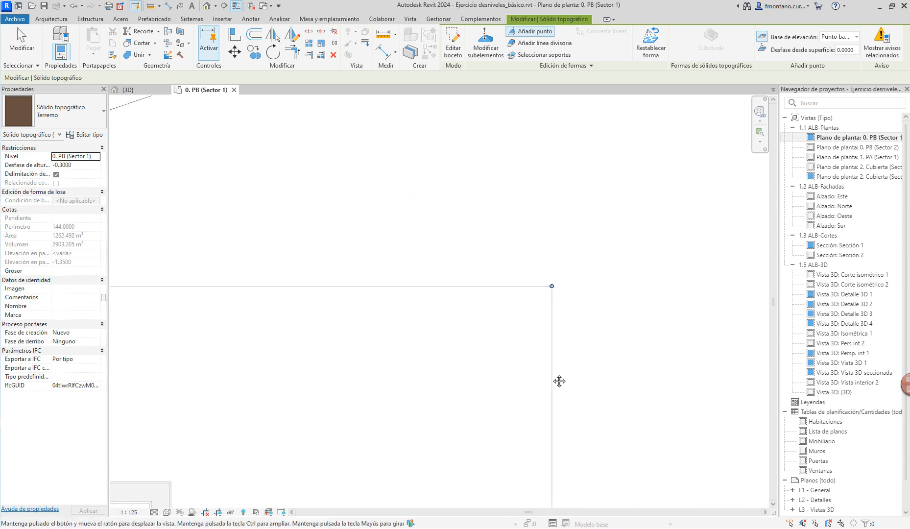
Step: Add four toposolid points along the paved slab's lower edge in plan: both corners and the two slope-break lines
{"action": "middle_click_drag", "start_coordinate": [569, 360], "coordinate": [567, 172]}
{"action": "middle_click_drag", "start_coordinate": [517, 362], "coordinate": [518, 159]}
{"action": "scroll", "coordinate": [565, 301], "scroll_direction": "up", "scroll_amount": 6}
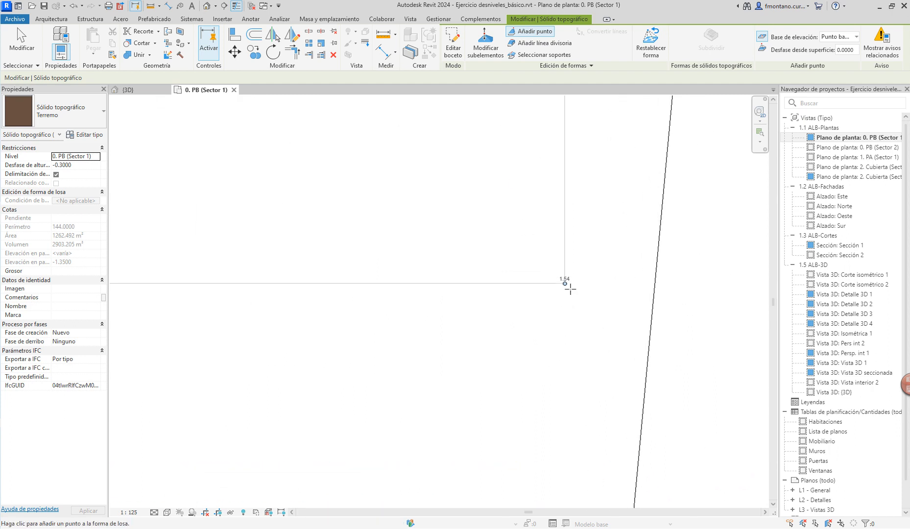
{"action": "left_click", "coordinate": [566, 285]}
{"action": "scroll", "coordinate": [564, 285], "scroll_direction": "down", "scroll_amount": 2}
{"action": "middle_click_drag", "start_coordinate": [414, 279], "coordinate": [578, 291]}
{"action": "middle_click_drag", "start_coordinate": [150, 283], "coordinate": [751, 299]}
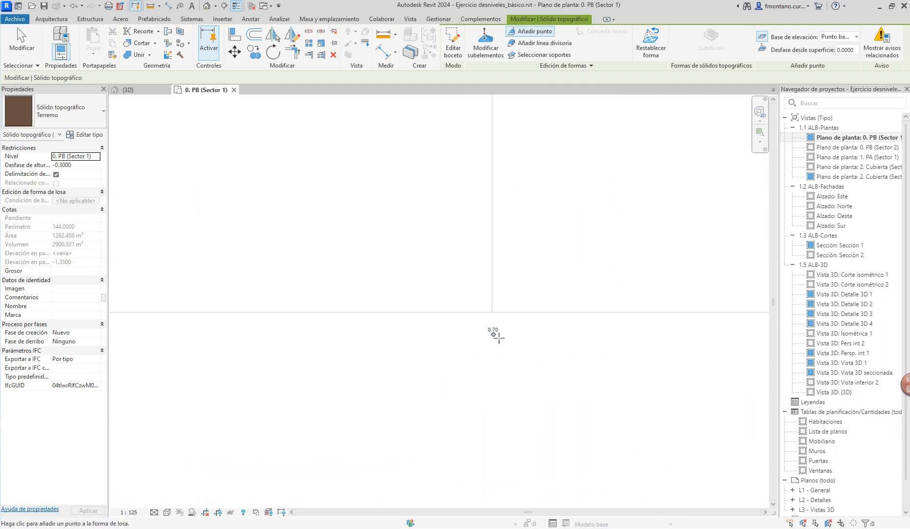
{"action": "left_click", "coordinate": [494, 313]}
{"action": "scroll", "coordinate": [306, 328], "scroll_direction": "down", "scroll_amount": 2}
{"action": "scroll", "coordinate": [310, 317], "scroll_direction": "down", "scroll_amount": 1}
{"action": "middle_click_drag", "start_coordinate": [183, 317], "coordinate": [401, 317]}
{"action": "scroll", "coordinate": [401, 319], "scroll_direction": "up", "scroll_amount": 6}
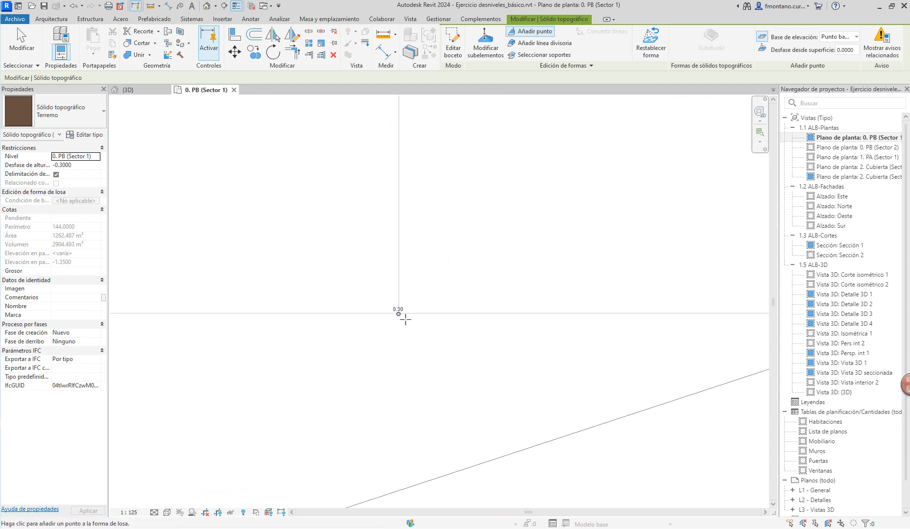
{"action": "left_click", "coordinate": [399, 317]}
{"action": "middle_click_drag", "start_coordinate": [210, 339], "coordinate": [526, 371]}
{"action": "left_click", "coordinate": [267, 352]}
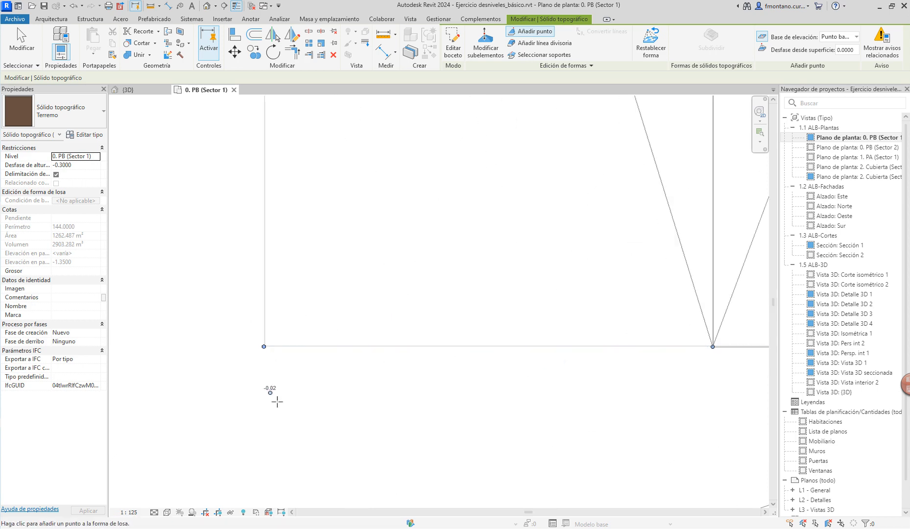
{"action": "scroll", "coordinate": [351, 252], "scroll_direction": "down", "scroll_amount": 5}
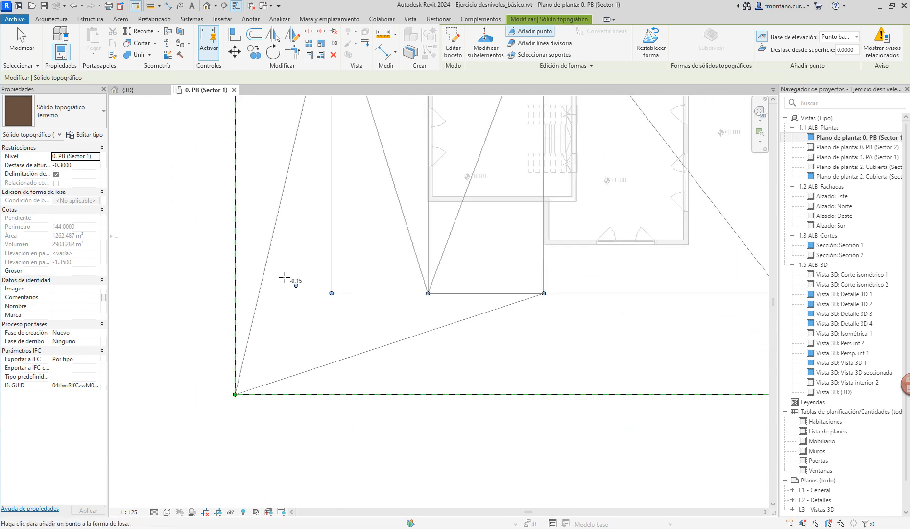
Step: In the 3D view, lower the toposolid point at the paved slab's rear corner, opposite the balcony, to elevation 0.6
{"action": "left_click", "coordinate": [131, 91]}
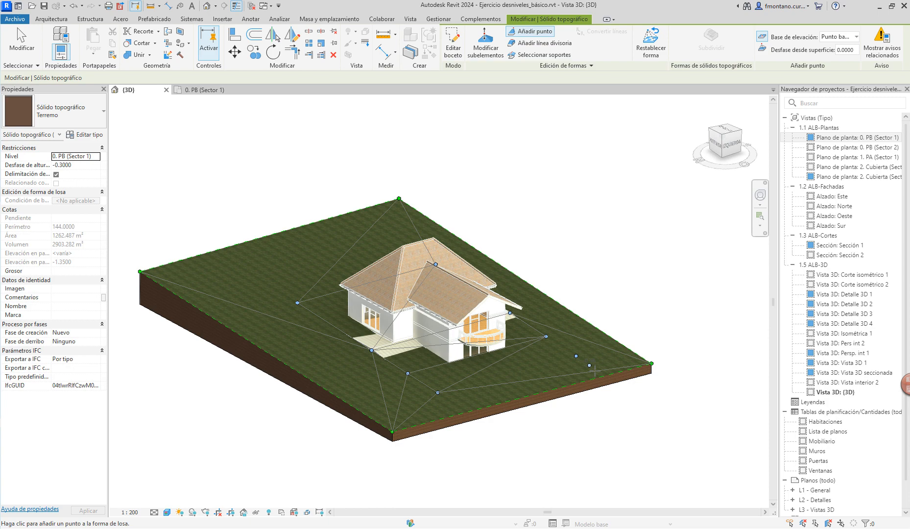
{"action": "key", "text": "Escape"}
{"action": "scroll", "coordinate": [299, 305], "scroll_direction": "up", "scroll_amount": 4}
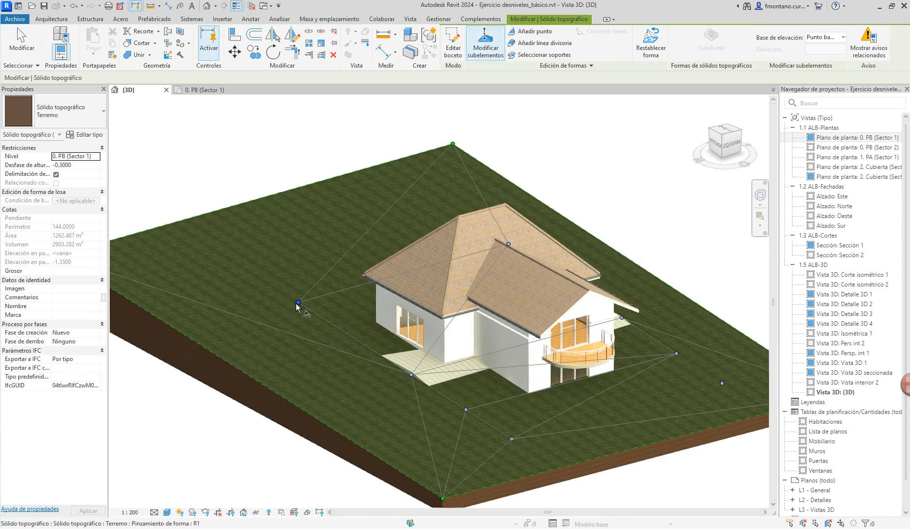
{"action": "left_click", "coordinate": [299, 303]}
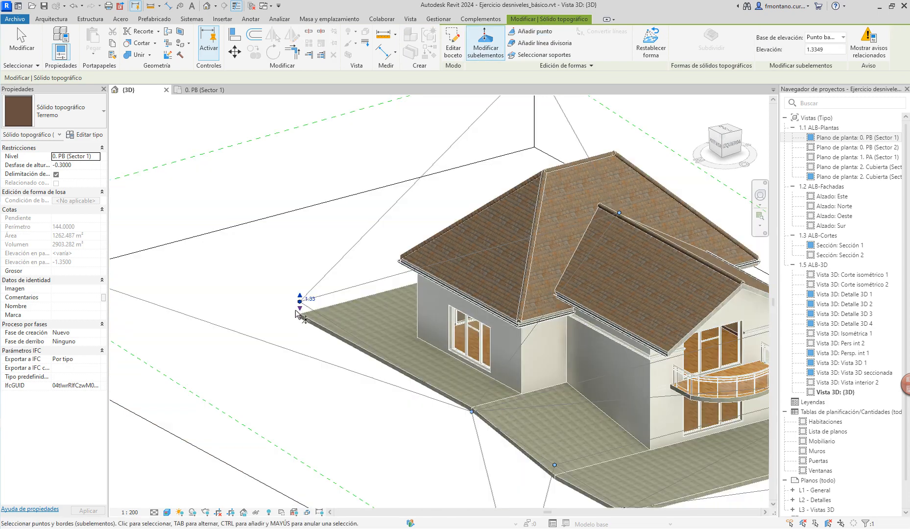
{"action": "left_click_drag", "start_coordinate": [301, 312], "coordinate": [305, 329]}
{"action": "scroll", "coordinate": [304, 328], "scroll_direction": "up", "scroll_amount": 5}
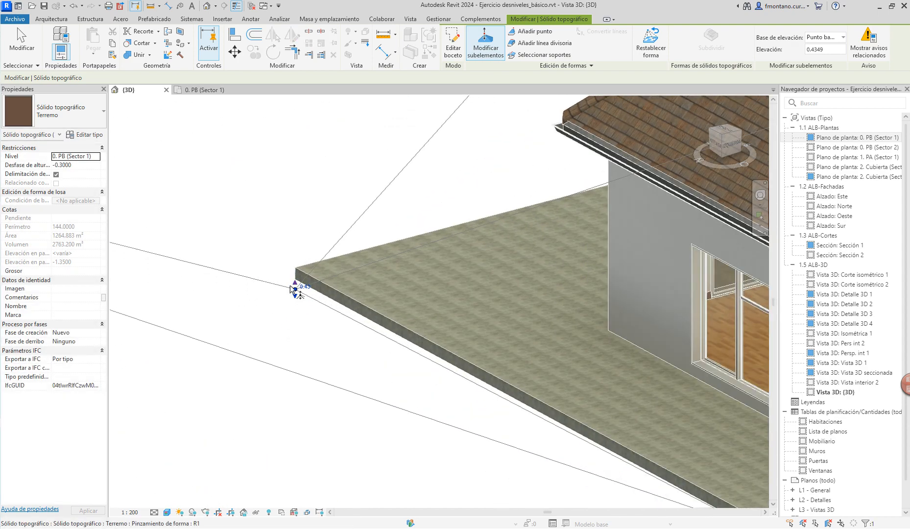
{"action": "left_click_drag", "start_coordinate": [294, 284], "coordinate": [295, 293]}
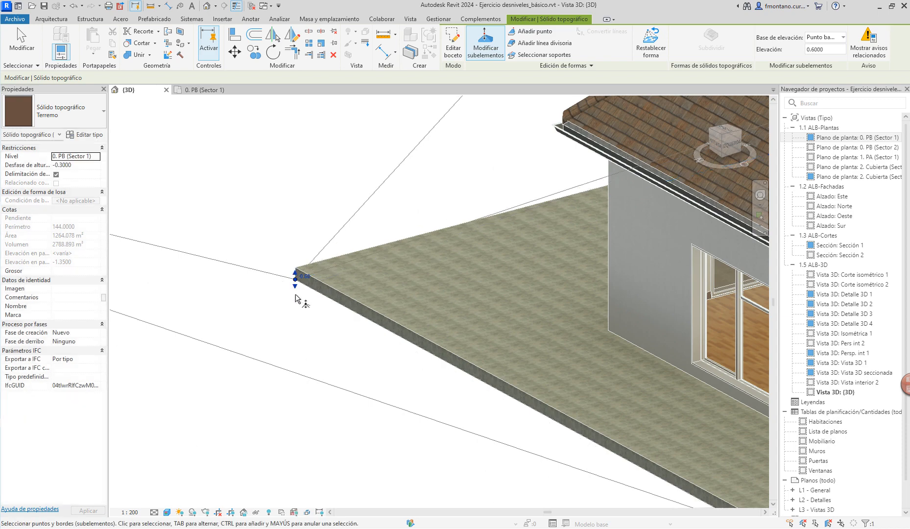
Step: Lower the toposolid point at the foot of the slab's slope to its underside and the adjacent front corner point to -0.4124
{"action": "scroll", "coordinate": [534, 398], "scroll_direction": "down", "scroll_amount": 2}
{"action": "middle_click_drag", "start_coordinate": [629, 429], "coordinate": [436, 228]}
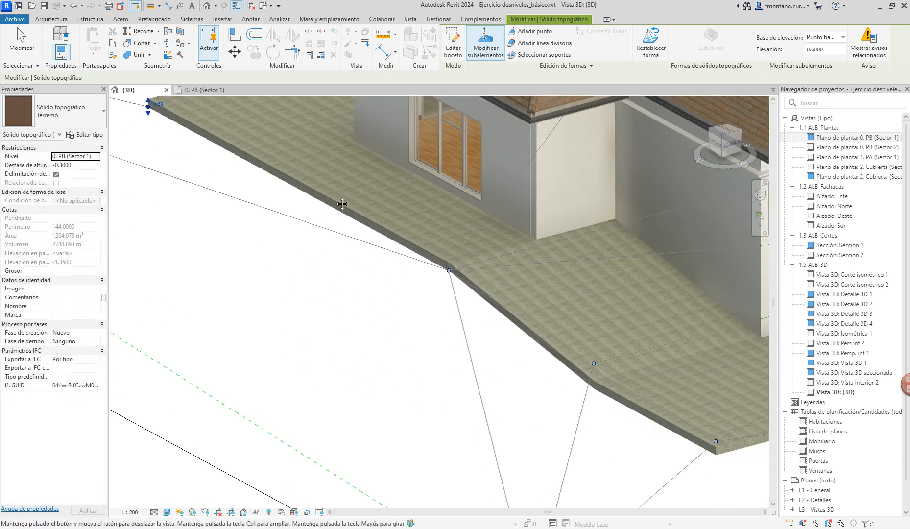
{"action": "scroll", "coordinate": [457, 258], "scroll_direction": "up", "scroll_amount": 4}
{"action": "scroll", "coordinate": [496, 349], "scroll_direction": "down", "scroll_amount": 2}
{"action": "middle_click_drag", "start_coordinate": [699, 501], "coordinate": [497, 311]}
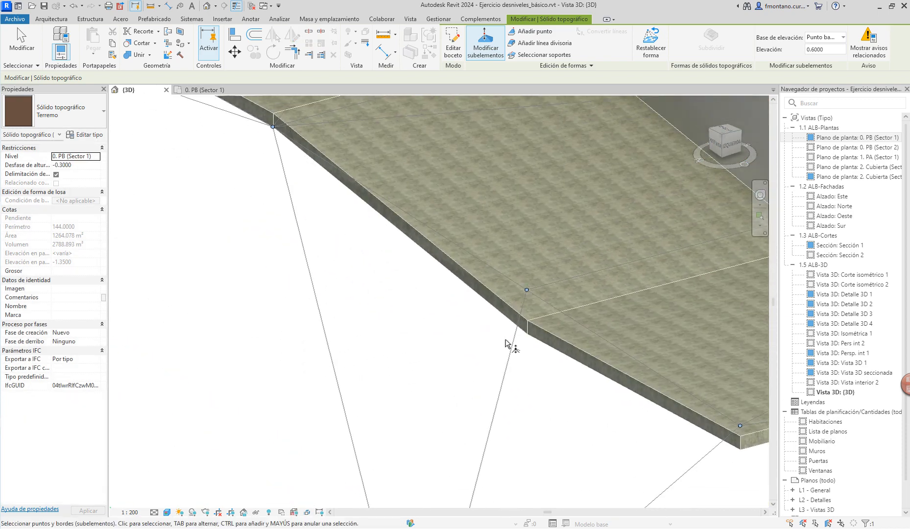
{"action": "left_click", "coordinate": [527, 289]}
{"action": "left_click_drag", "start_coordinate": [527, 296], "coordinate": [532, 340]}
{"action": "middle_click_drag", "start_coordinate": [744, 431], "coordinate": [500, 342]}
{"action": "left_click_drag", "start_coordinate": [504, 352], "coordinate": [518, 387]}
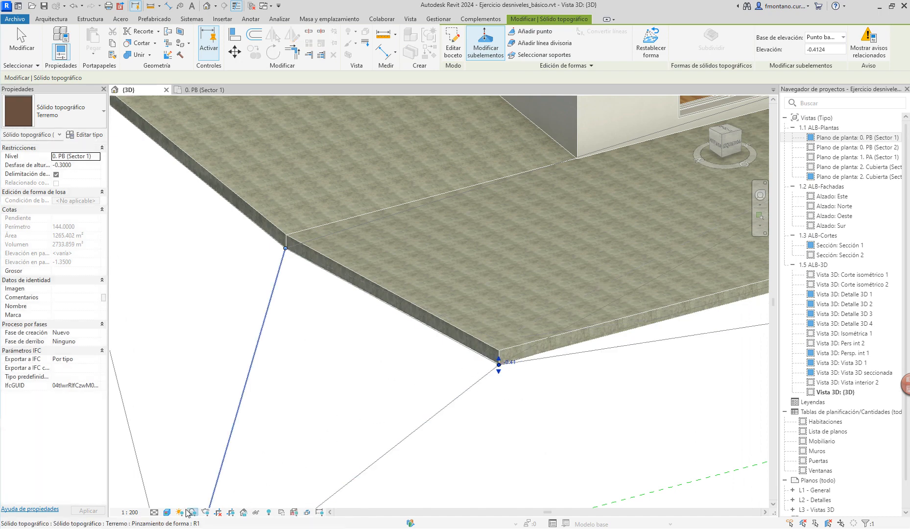
Step: Display the 3D view in wireframe and lower the toposolid point at the slab's other balcony-side corner to -0.4
{"action": "left_click", "coordinate": [167, 512]}
{"action": "left_click", "coordinate": [186, 455]}
{"action": "scroll", "coordinate": [471, 421], "scroll_direction": "up", "scroll_amount": 5}
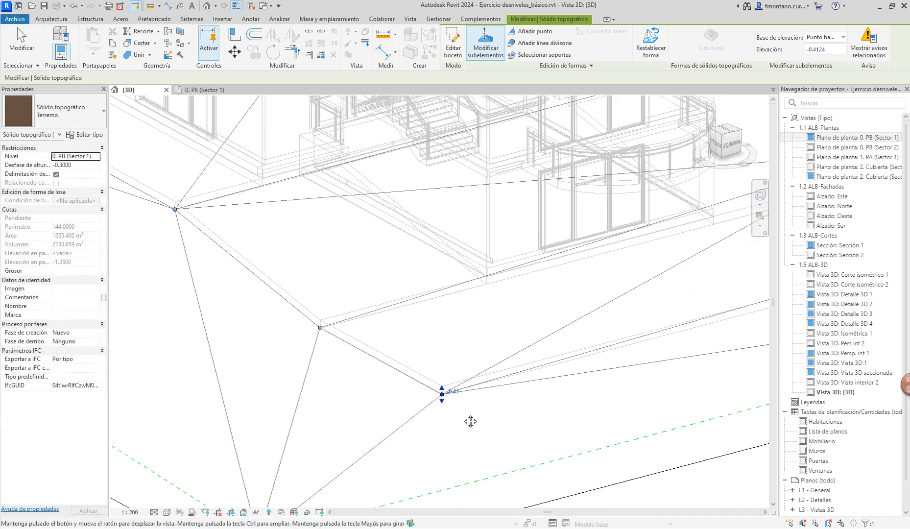
{"action": "scroll", "coordinate": [557, 273], "scroll_direction": "up", "scroll_amount": 4}
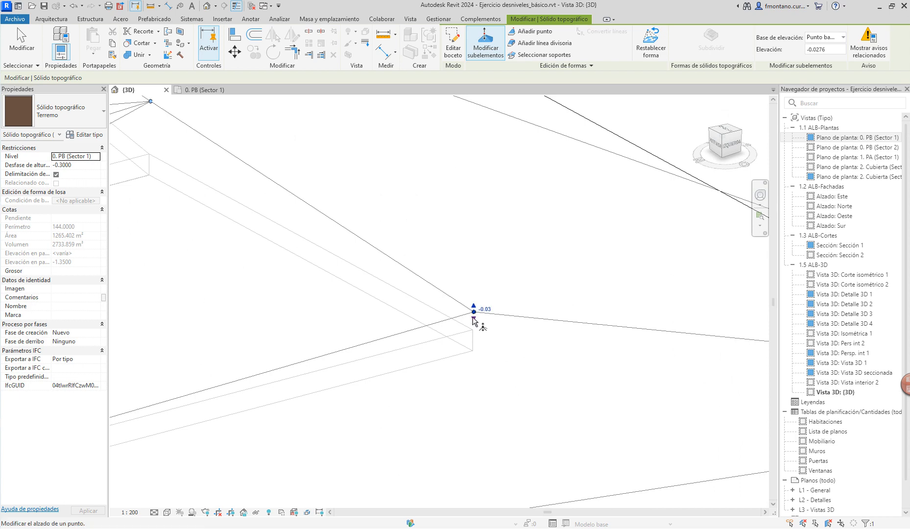
{"action": "left_click_drag", "start_coordinate": [473, 319], "coordinate": [473, 351]}
Step: Lower the toposolid point at the foot of the slab's slope on that same far side to -0.4
{"action": "scroll", "coordinate": [288, 214], "scroll_direction": "down", "scroll_amount": 1}
{"action": "middle_click_drag", "start_coordinate": [192, 156], "coordinate": [365, 281]}
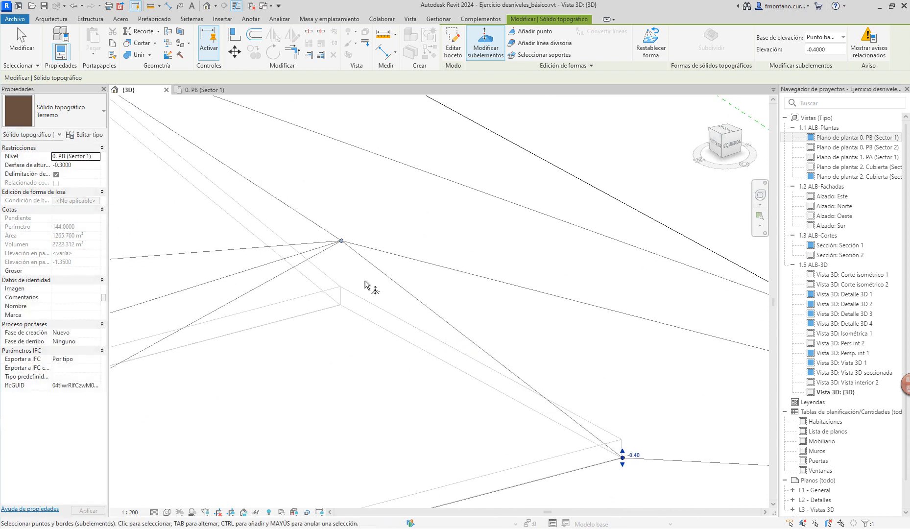
{"action": "scroll", "coordinate": [365, 284], "scroll_direction": "up", "scroll_amount": 1}
{"action": "left_click", "coordinate": [331, 228]}
{"action": "left_click_drag", "start_coordinate": [331, 228], "coordinate": [346, 320]}
Step: Set the toposolid point at the head of the slab's slope on the far side to elevation 0.6
{"action": "middle_click_drag", "start_coordinate": [340, 288], "coordinate": [589, 428]}
{"action": "scroll", "coordinate": [309, 225], "scroll_direction": "up", "scroll_amount": 3}
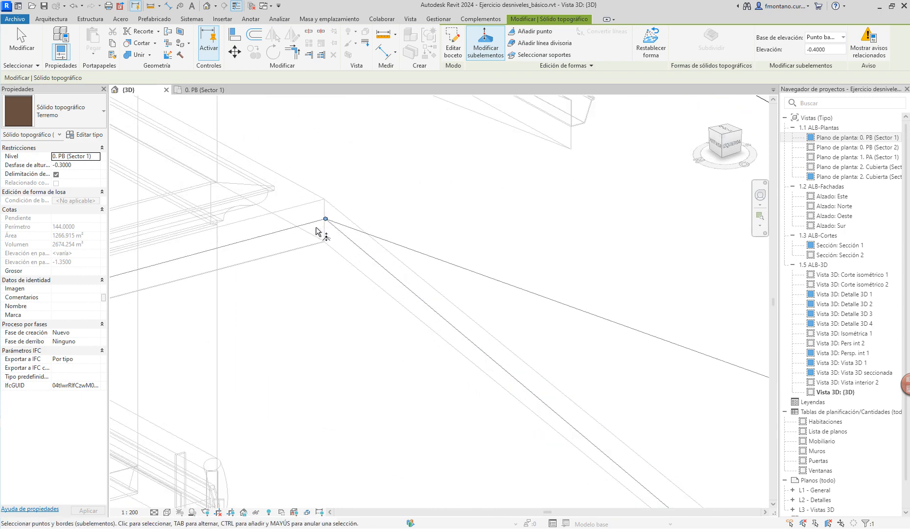
{"action": "left_click", "coordinate": [327, 221]}
{"action": "left_click_drag", "start_coordinate": [328, 226], "coordinate": [329, 248]}
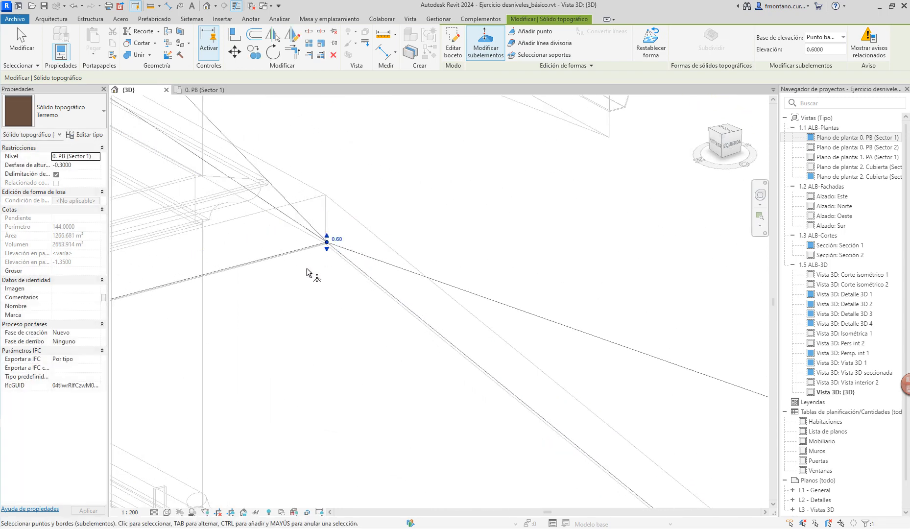
Step: Lower the toposolid point at the slab's remaining rear corner to elevation 0.6 and deselect it
{"action": "scroll", "coordinate": [323, 267], "scroll_direction": "down", "scroll_amount": 1}
{"action": "middle_click_drag", "start_coordinate": [337, 261], "coordinate": [676, 396]}
{"action": "scroll", "coordinate": [658, 368], "scroll_direction": "down", "scroll_amount": 3}
{"action": "middle_click_drag", "start_coordinate": [406, 248], "coordinate": [534, 336]}
{"action": "scroll", "coordinate": [534, 335], "scroll_direction": "down", "scroll_amount": 2}
{"action": "scroll", "coordinate": [497, 307], "scroll_direction": "down", "scroll_amount": 2}
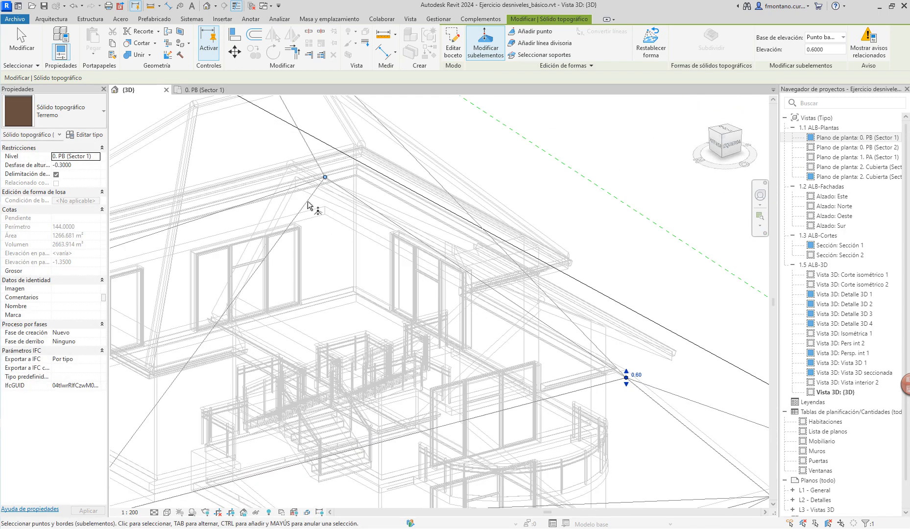
{"action": "middle_click_drag", "start_coordinate": [616, 332], "coordinate": [416, 325], "text": "shift"}
{"action": "middle_click_drag", "start_coordinate": [699, 369], "coordinate": [426, 291]}
{"action": "scroll", "coordinate": [422, 284], "scroll_direction": "up", "scroll_amount": 2}
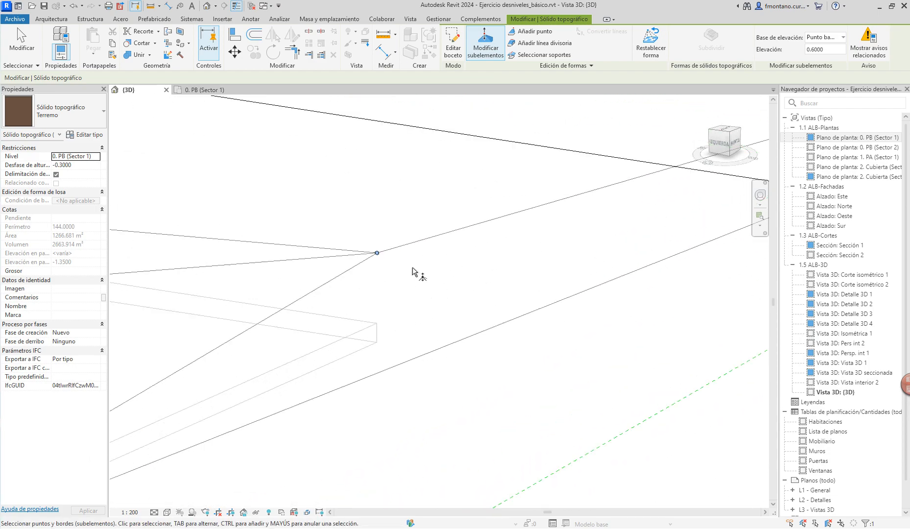
{"action": "left_click", "coordinate": [378, 254]}
{"action": "left_click_drag", "start_coordinate": [382, 266], "coordinate": [386, 343]}
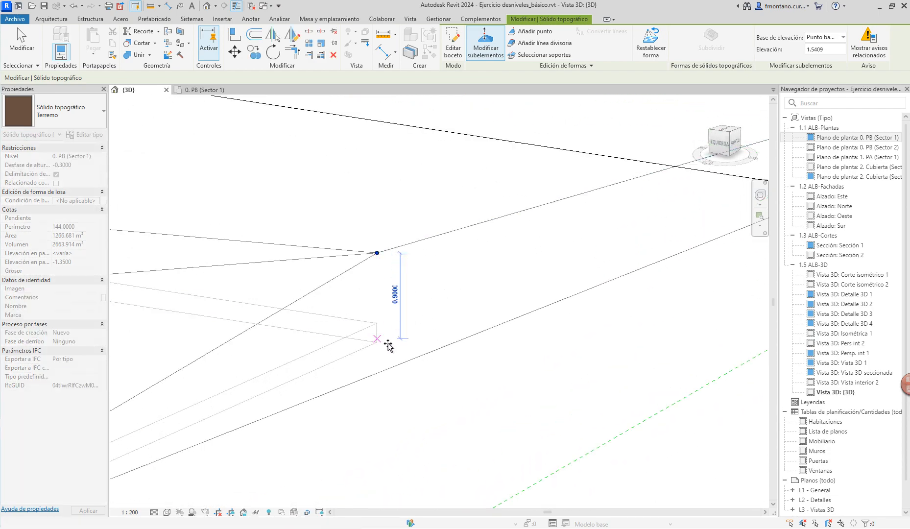
{"action": "scroll", "coordinate": [377, 396], "scroll_direction": "down", "scroll_amount": 2}
{"action": "scroll", "coordinate": [439, 345], "scroll_direction": "down", "scroll_amount": 2}
{"action": "middle_click_drag", "start_coordinate": [439, 345], "coordinate": [503, 304]}
{"action": "scroll", "coordinate": [503, 305], "scroll_direction": "up", "scroll_amount": 1}
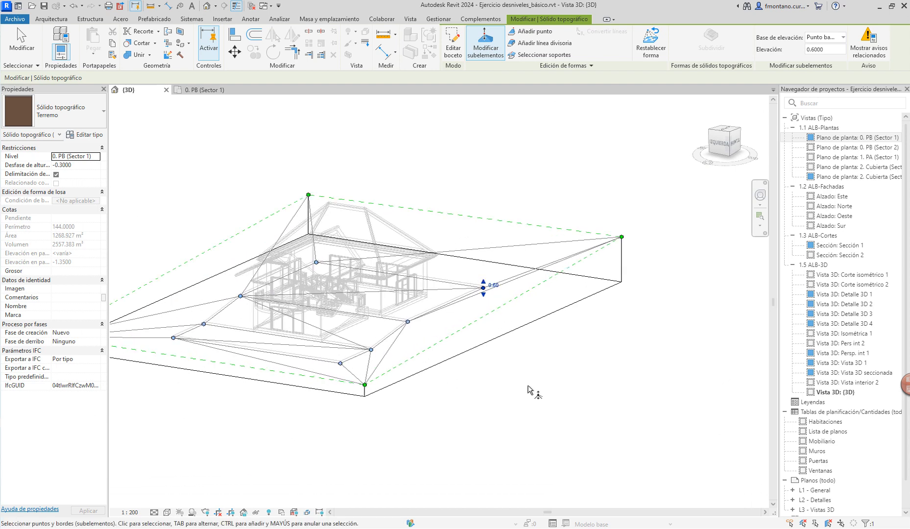
{"action": "left_click", "coordinate": [520, 414]}
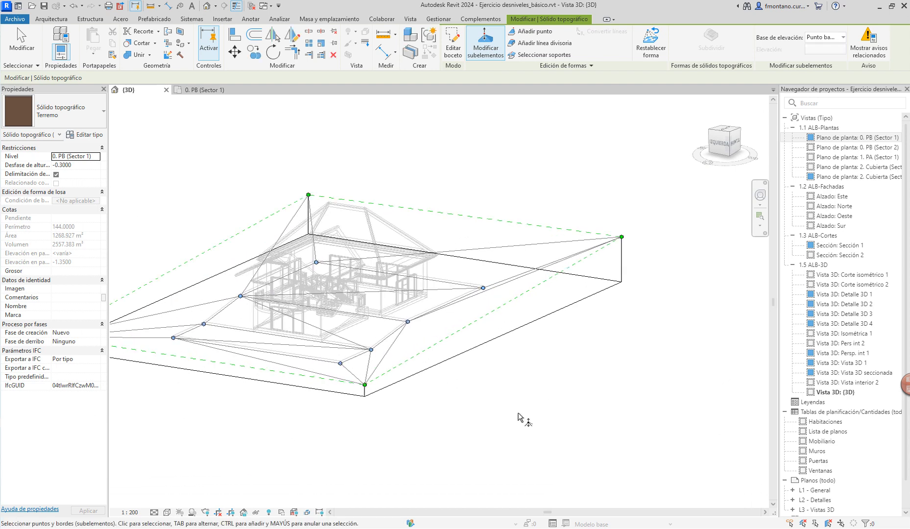
Step: Display the 3D view with material textures again and finish editing the toposolid's shape points
{"action": "left_click", "coordinate": [166, 512]}
{"action": "left_click", "coordinate": [196, 502]}
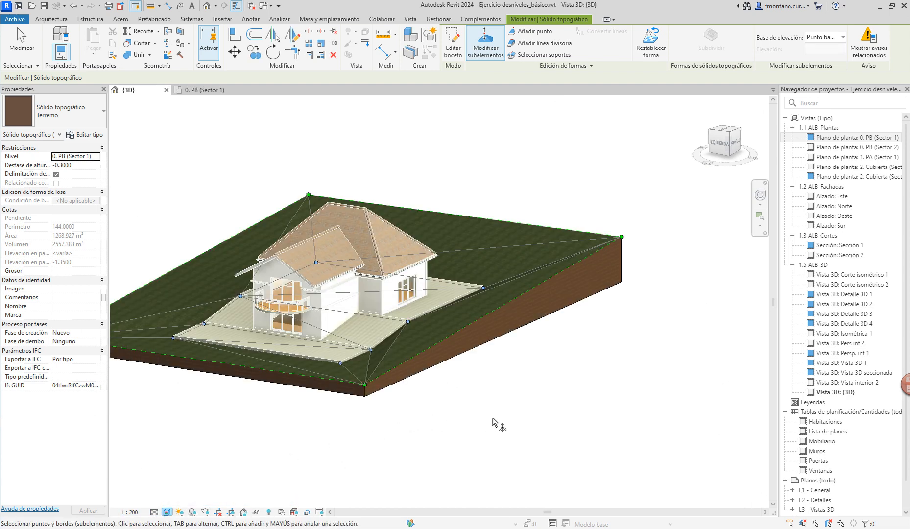
{"action": "key", "text": "Escape"}
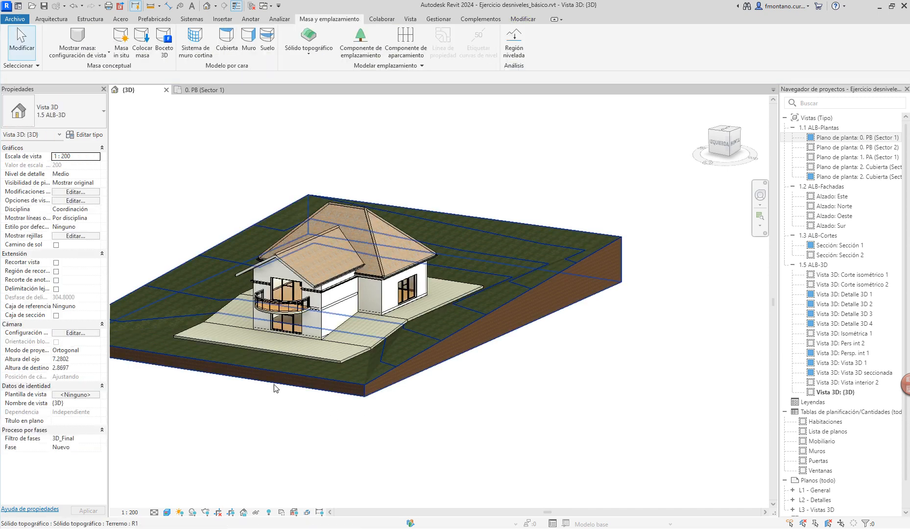
Step: Enclose the whole house and terrain in a section box and pull one side in to cut through the house
{"action": "middle_click_drag", "start_coordinate": [274, 387], "coordinate": [425, 356], "text": "shift"}
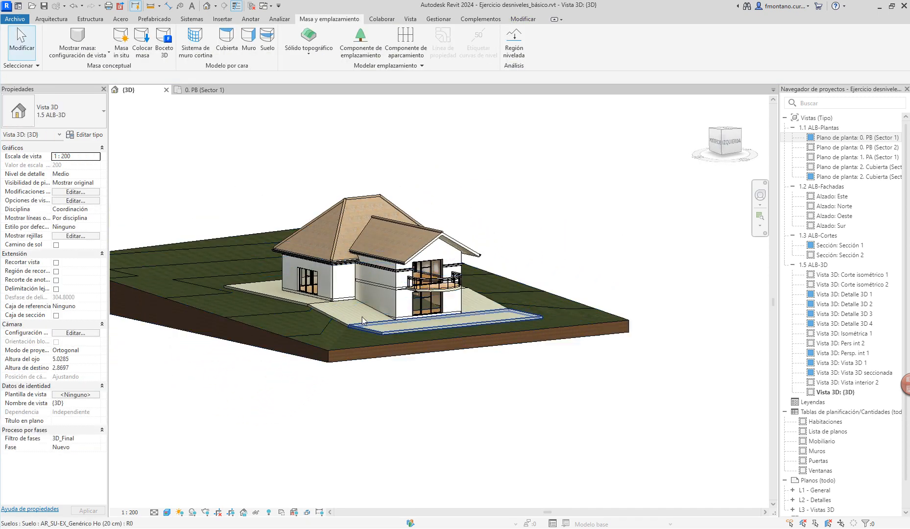
{"action": "scroll", "coordinate": [314, 313], "scroll_direction": "up", "scroll_amount": 4}
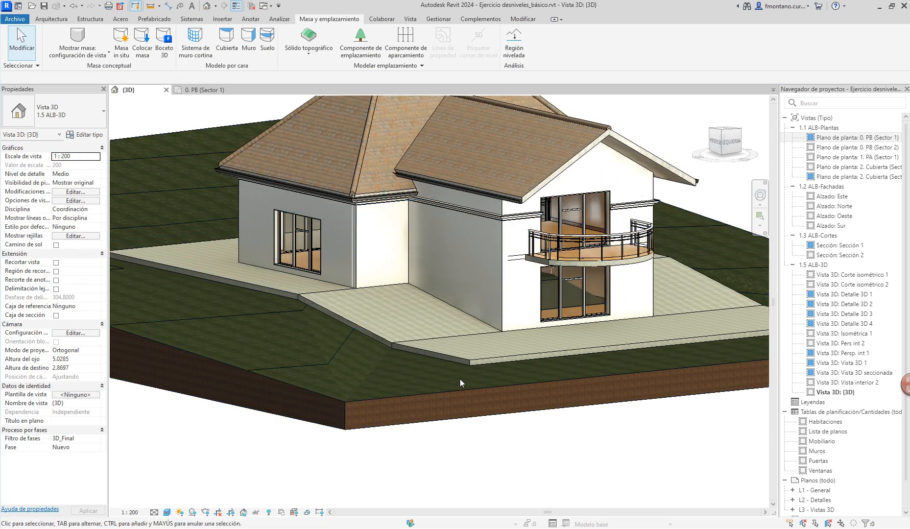
{"action": "scroll", "coordinate": [460, 378], "scroll_direction": "up", "scroll_amount": 2}
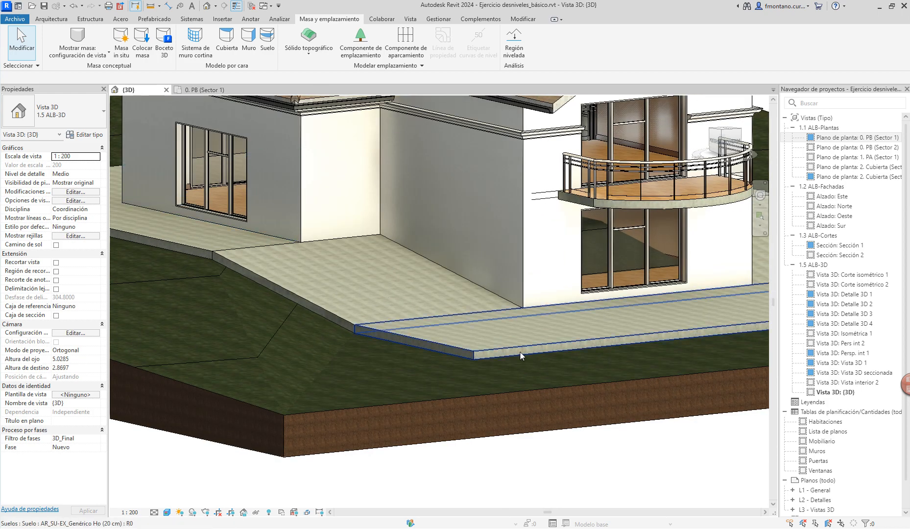
{"action": "scroll", "coordinate": [447, 354], "scroll_direction": "down", "scroll_amount": 5}
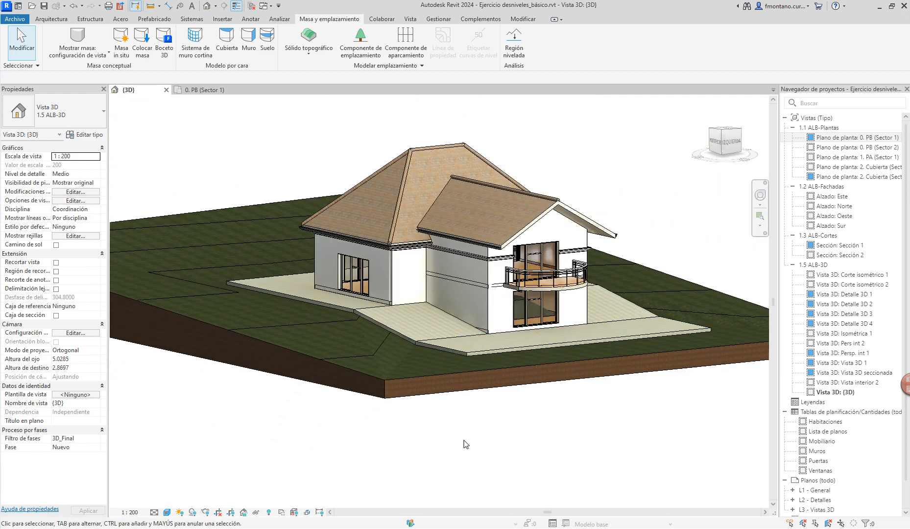
{"action": "scroll", "coordinate": [465, 444], "scroll_direction": "down", "scroll_amount": 2}
{"action": "middle_click_drag", "start_coordinate": [465, 444], "coordinate": [482, 458]}
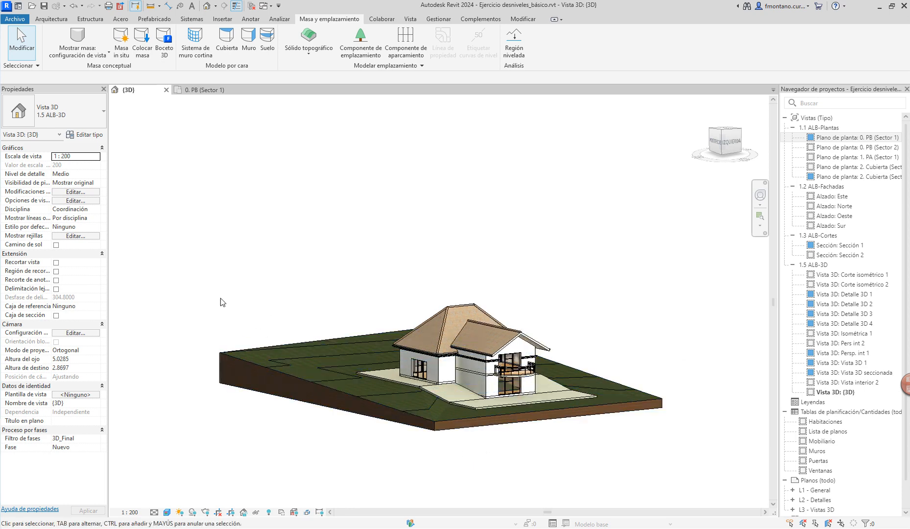
{"action": "left_click_drag", "start_coordinate": [185, 244], "coordinate": [693, 480]}
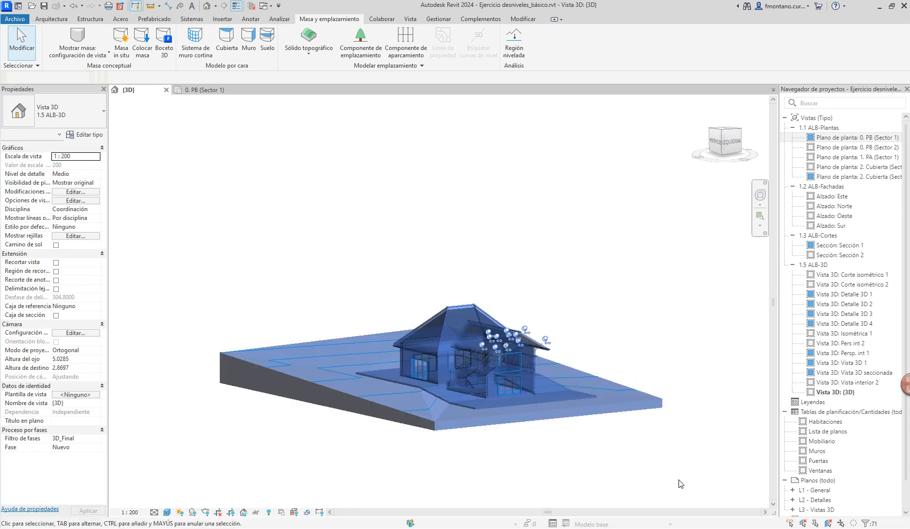
{"action": "left_click", "coordinate": [348, 54]}
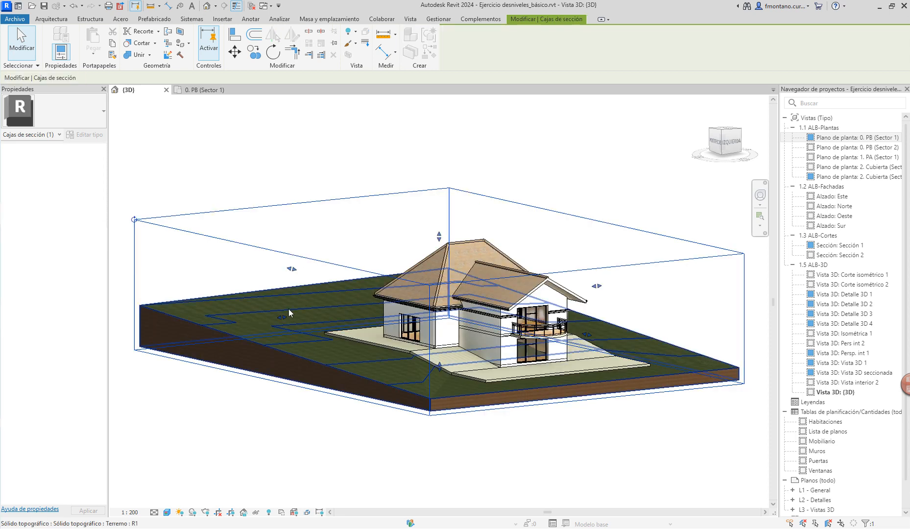
{"action": "left_click_drag", "start_coordinate": [287, 319], "coordinate": [436, 306]}
Step: Examine the cut through the house where the toposolid meets the lower floor, its walls and the stairs
{"action": "scroll", "coordinate": [474, 363], "scroll_direction": "up", "scroll_amount": 8}
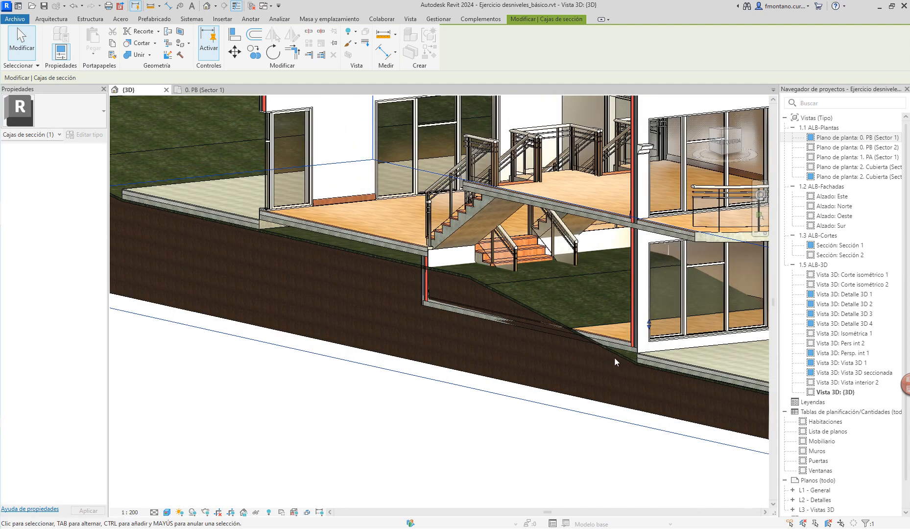
{"action": "scroll", "coordinate": [466, 313], "scroll_direction": "down", "scroll_amount": 2}
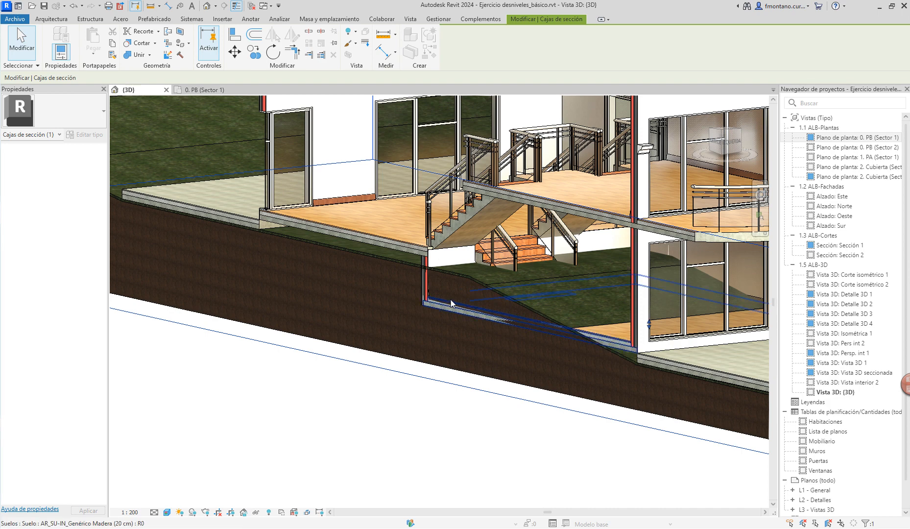
{"action": "scroll", "coordinate": [450, 300], "scroll_direction": "down", "scroll_amount": 4}
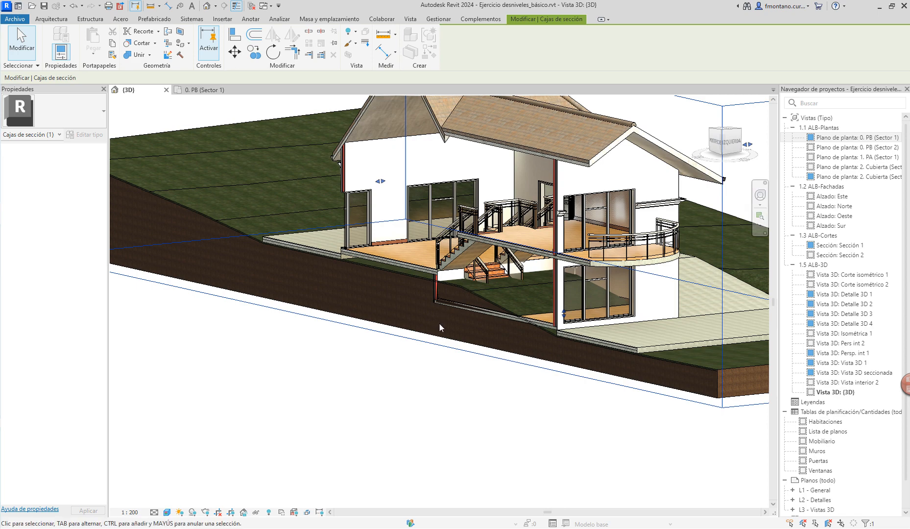
{"action": "scroll", "coordinate": [436, 309], "scroll_direction": "up", "scroll_amount": 5}
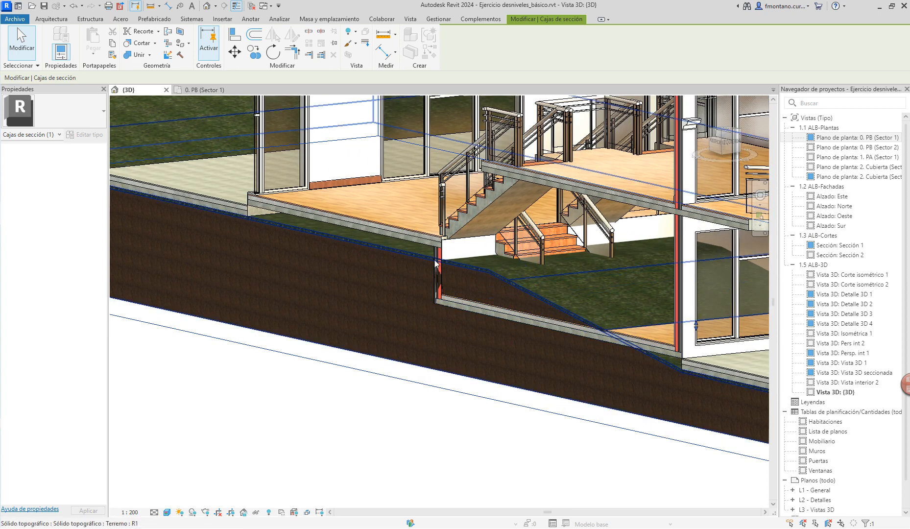
{"action": "scroll", "coordinate": [575, 305], "scroll_direction": "down", "scroll_amount": 4}
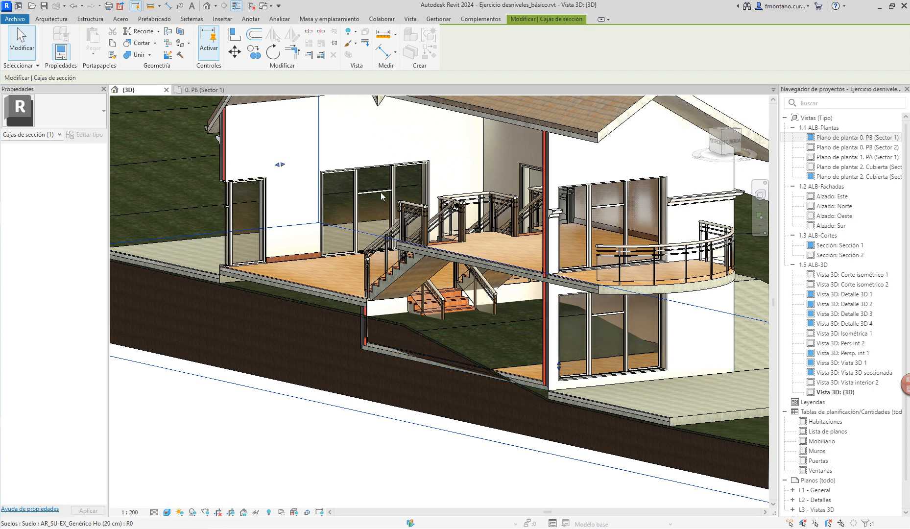
Step: Open the 0. PB (Sector 1) floor plan and clear the section box selection
{"action": "left_click", "coordinate": [196, 95]}
{"action": "middle_click_drag", "start_coordinate": [349, 279], "coordinate": [277, 411]}
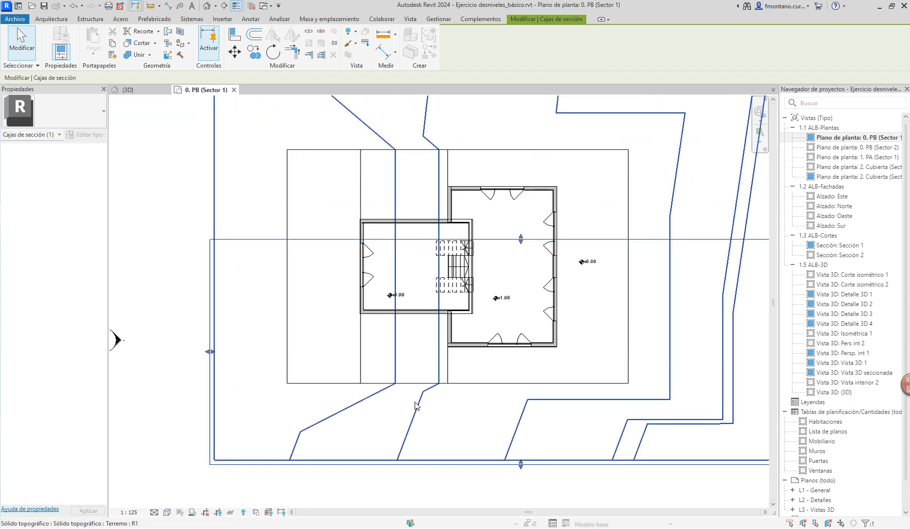
{"action": "scroll", "coordinate": [413, 395], "scroll_direction": "down", "scroll_amount": 1}
{"action": "middle_click_drag", "start_coordinate": [401, 388], "coordinate": [335, 391]}
{"action": "left_click", "coordinate": [700, 383]}
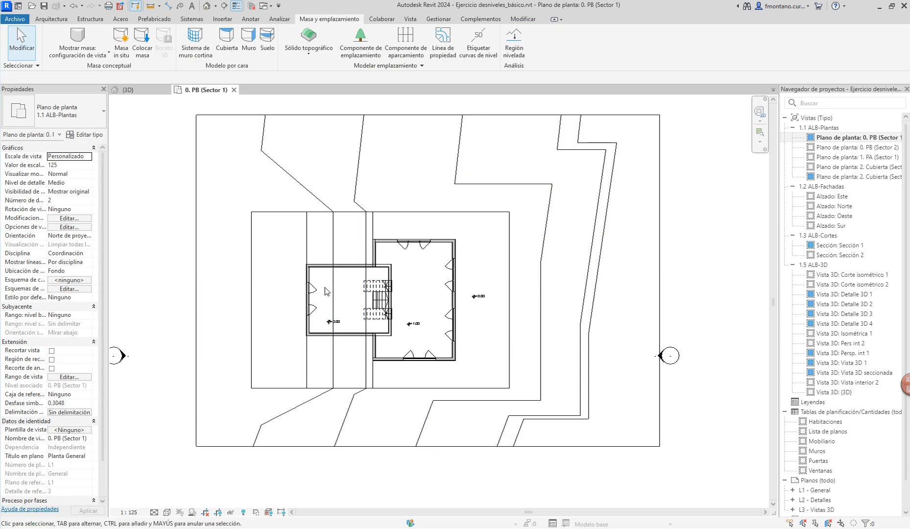
Step: Turn on the Masa model category in the floor plan's visibility/graphics overrides
{"action": "key", "text": "v"}
{"action": "key", "text": "g"}
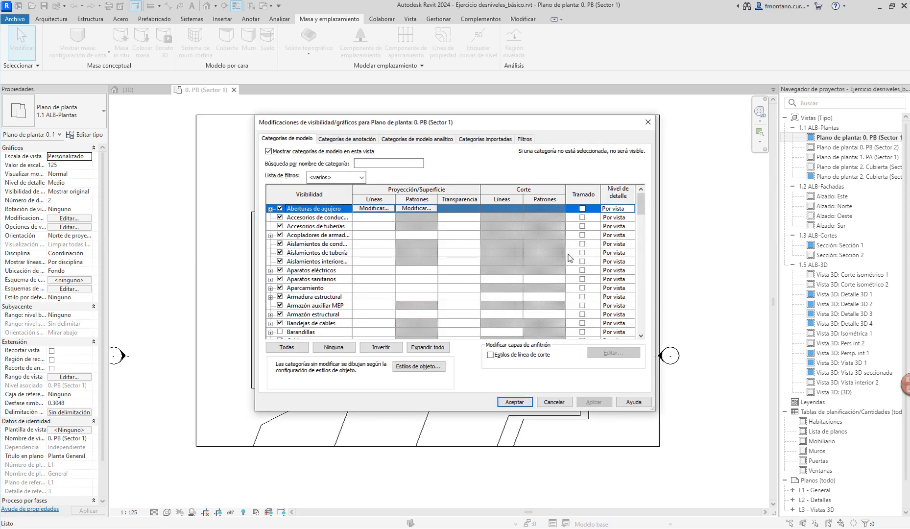
{"action": "left_click_drag", "start_coordinate": [642, 210], "coordinate": [644, 279]}
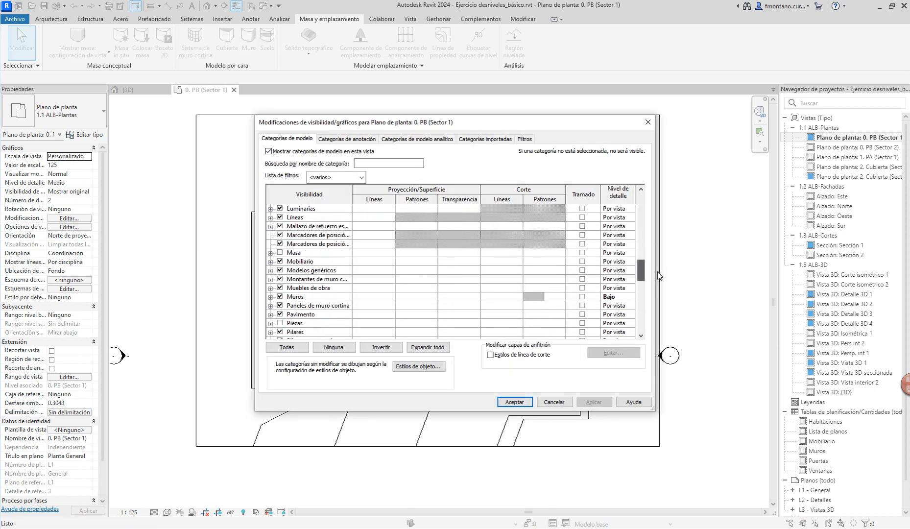
{"action": "left_click", "coordinate": [279, 252]}
{"action": "left_click", "coordinate": [518, 403]}
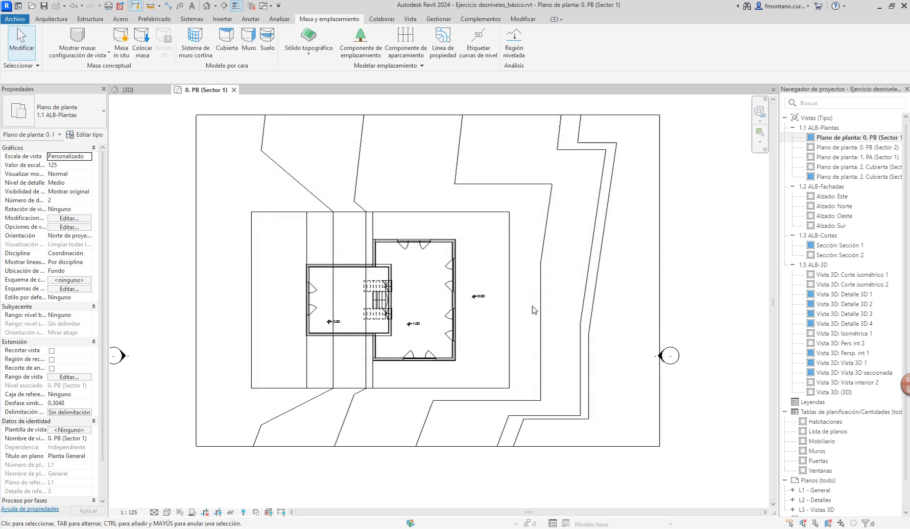
Step: Try the shaded visual style in the floor plan and return it to wireframe
{"action": "scroll", "coordinate": [356, 272], "scroll_direction": "up", "scroll_amount": 4}
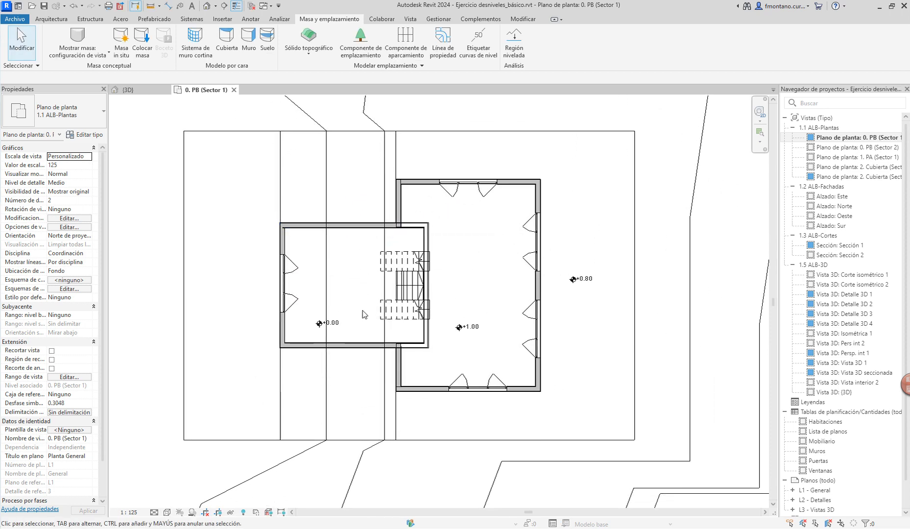
{"action": "left_click", "coordinate": [168, 513]}
{"action": "left_click", "coordinate": [186, 454]}
{"action": "left_click", "coordinate": [167, 513]}
{"action": "left_click", "coordinate": [181, 472]}
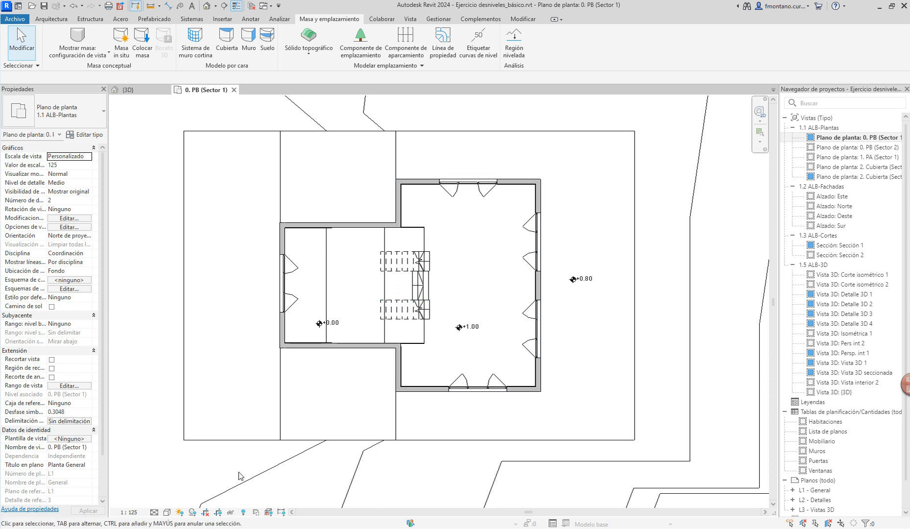
{"action": "left_click", "coordinate": [167, 512]}
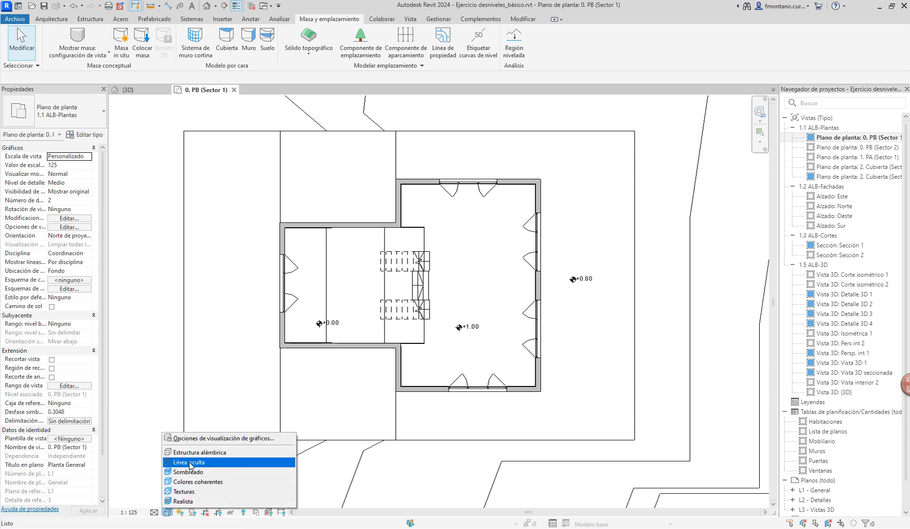
{"action": "left_click", "coordinate": [178, 452]}
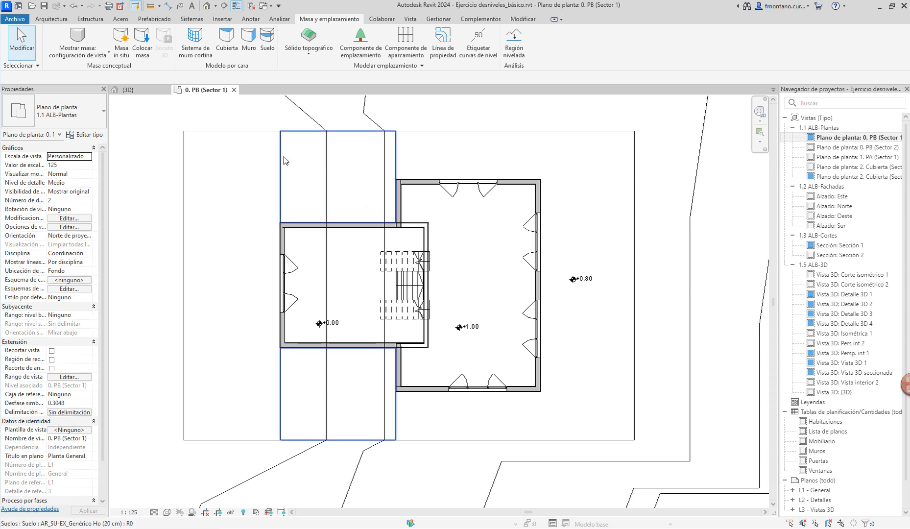
Step: Start an in-place mass named Masa 1 in the floor plan
{"action": "middle_click_drag", "start_coordinate": [287, 158], "coordinate": [284, 176]}
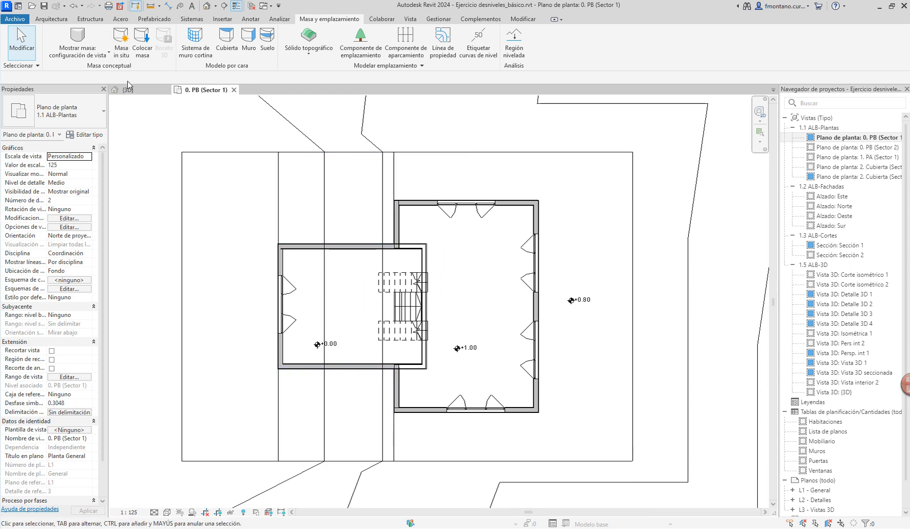
{"action": "left_click", "coordinate": [119, 39]}
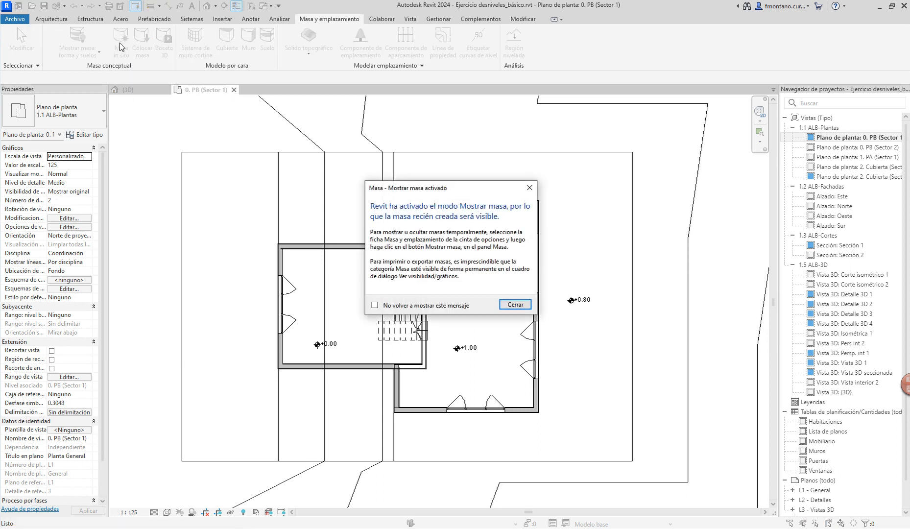
{"action": "left_click", "coordinate": [515, 304]}
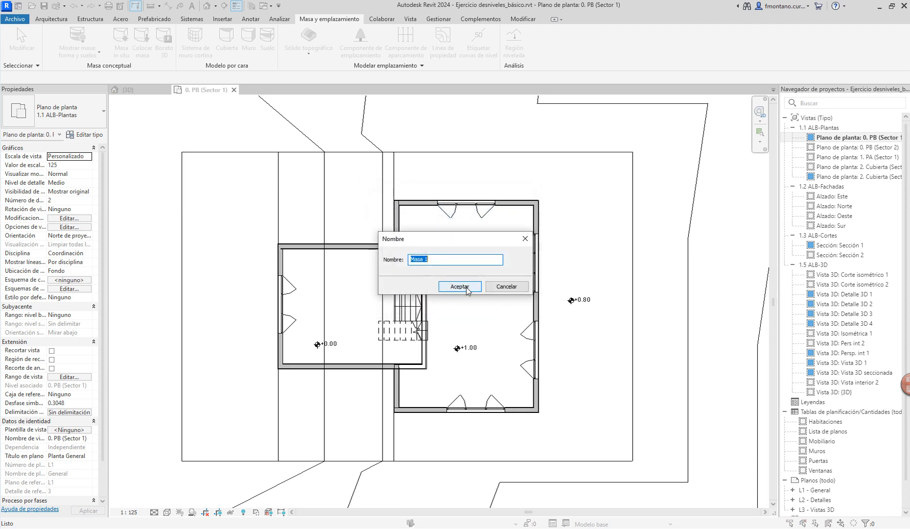
{"action": "left_click", "coordinate": [463, 289]}
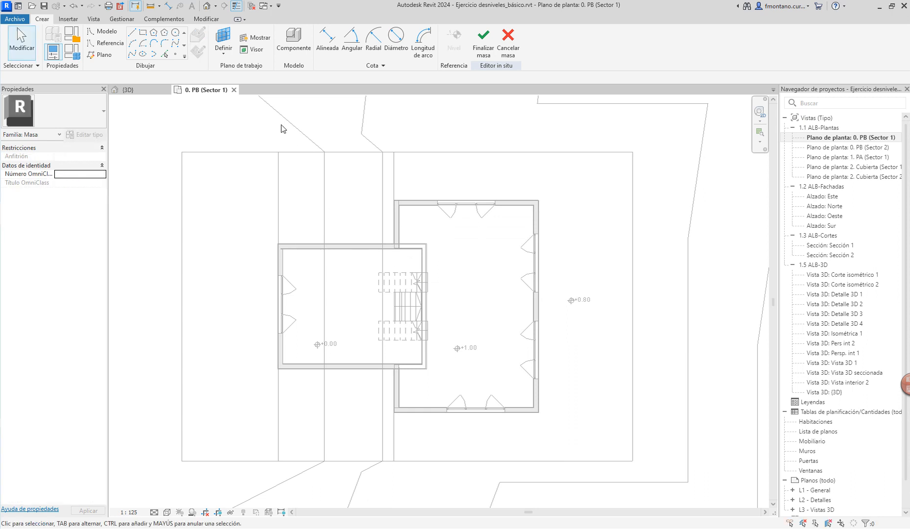
Step: Sketch a model-line rectangle on the 0. PB (Sector 1) work plane along the outer wall faces of the +0.00 room
{"action": "left_click", "coordinate": [143, 33]}
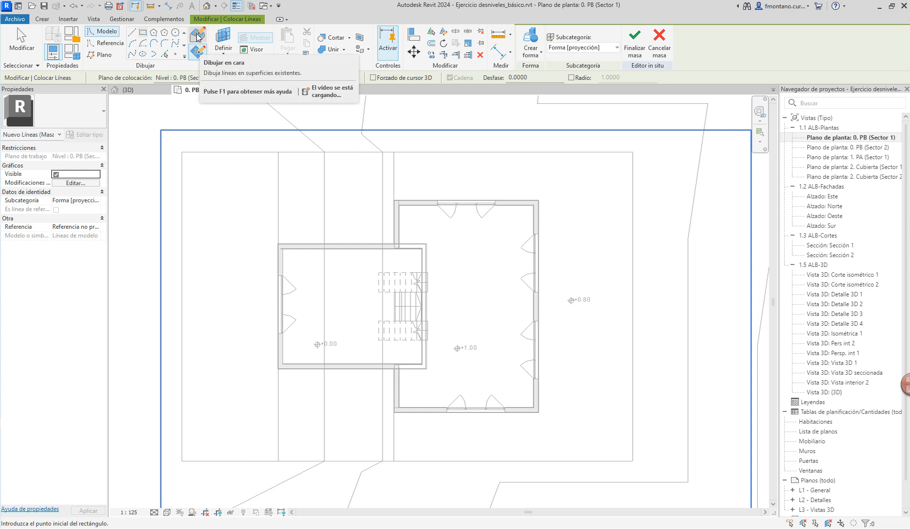
{"action": "left_click", "coordinate": [198, 36]}
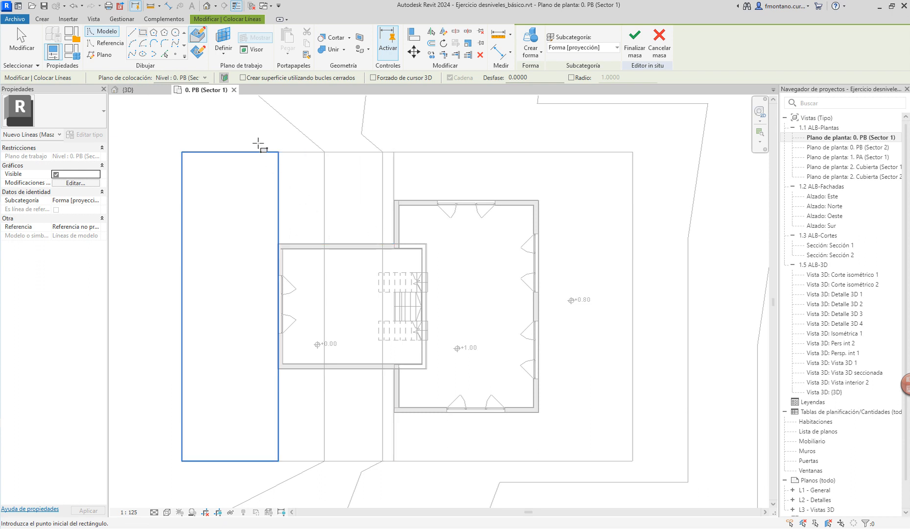
{"action": "left_click", "coordinate": [197, 51]}
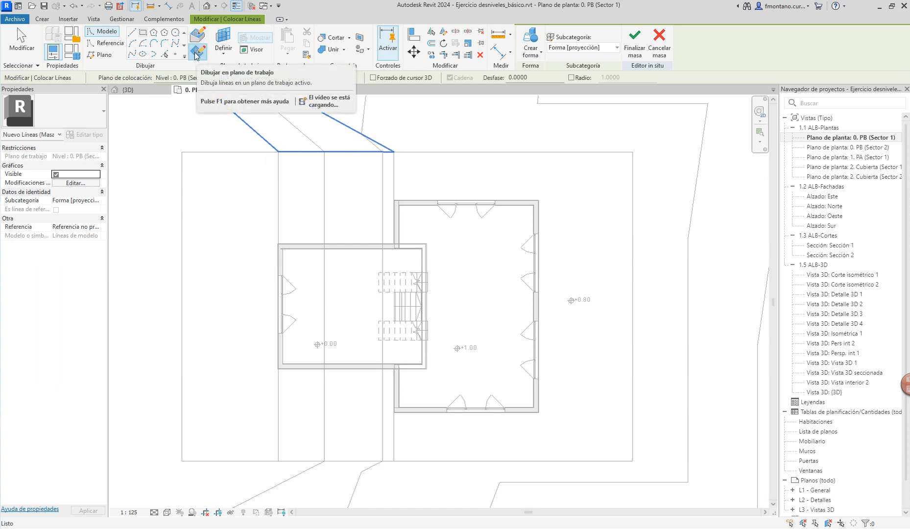
{"action": "left_click", "coordinate": [279, 244]}
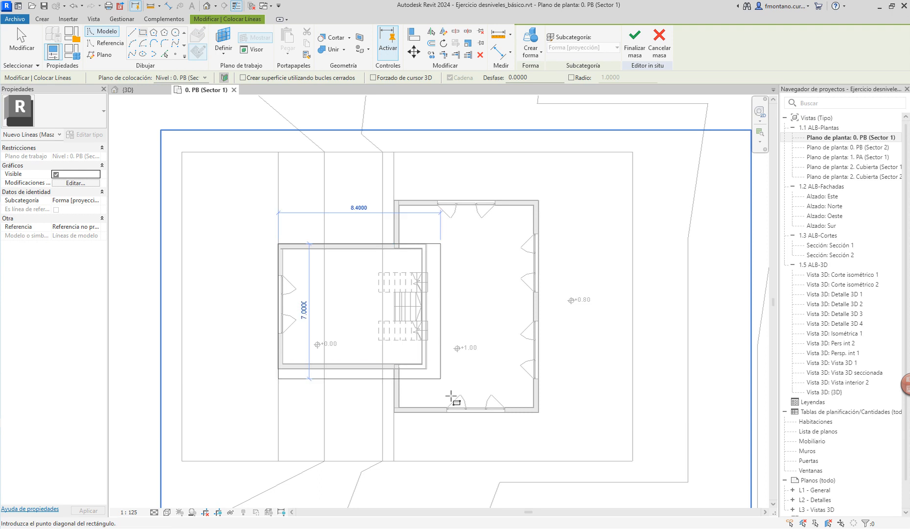
{"action": "left_click", "coordinate": [431, 368]}
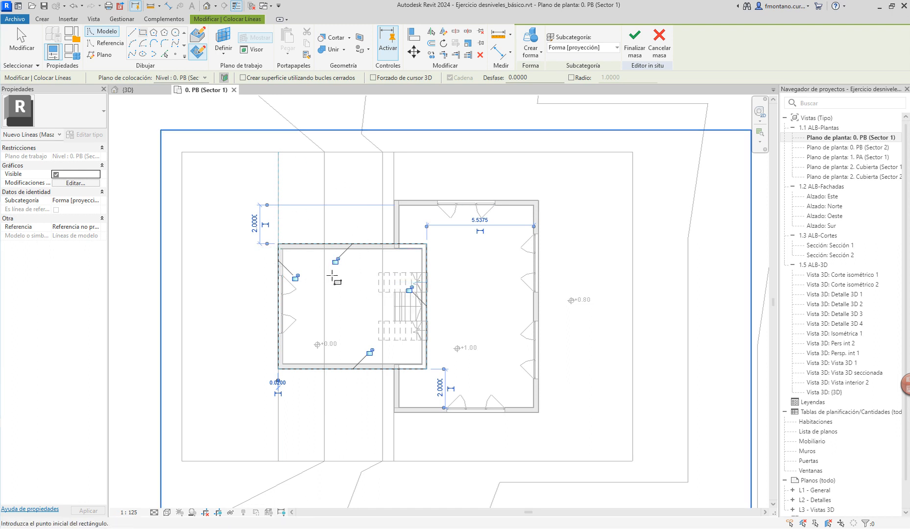
Step: Create a solid form from the rectangle and show it in the sectioned 3D view
{"action": "left_click", "coordinate": [531, 35]}
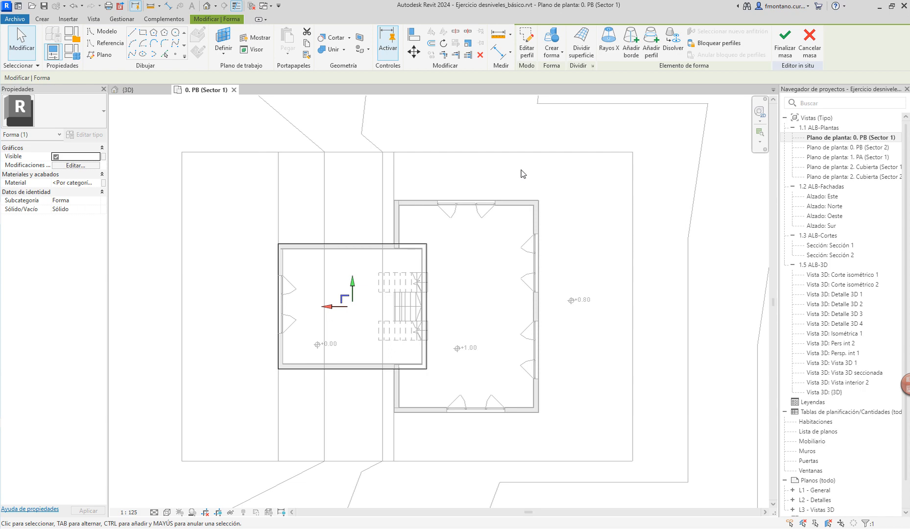
{"action": "left_click", "coordinate": [128, 89]}
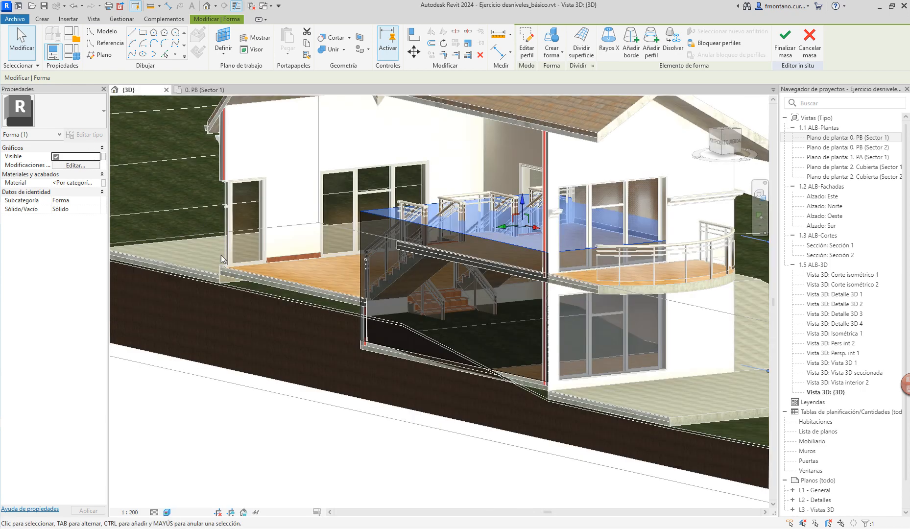
{"action": "middle_click_drag", "start_coordinate": [422, 421], "coordinate": [330, 435]}
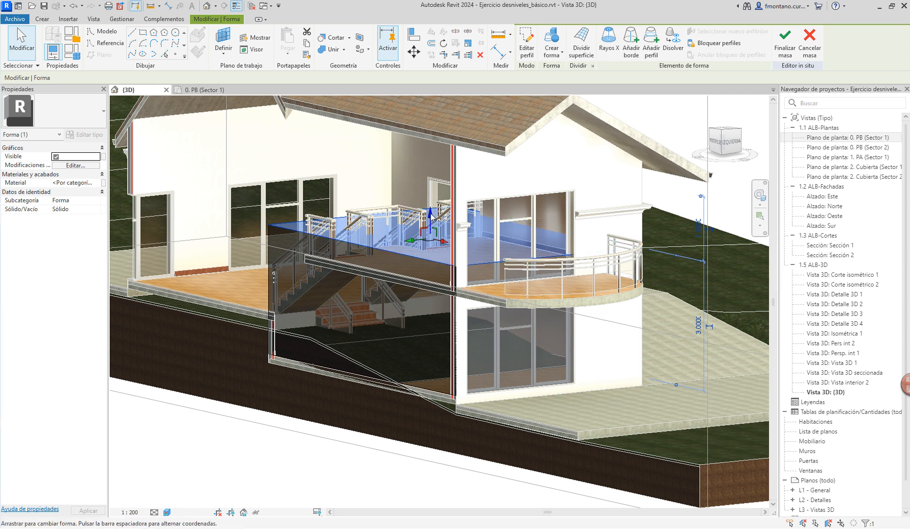
Step: Lower the mass's top face to about 0.64 m above its base and extend its bottom face to the floor slab's underside
{"action": "left_click_drag", "start_coordinate": [431, 218], "coordinate": [423, 336]}
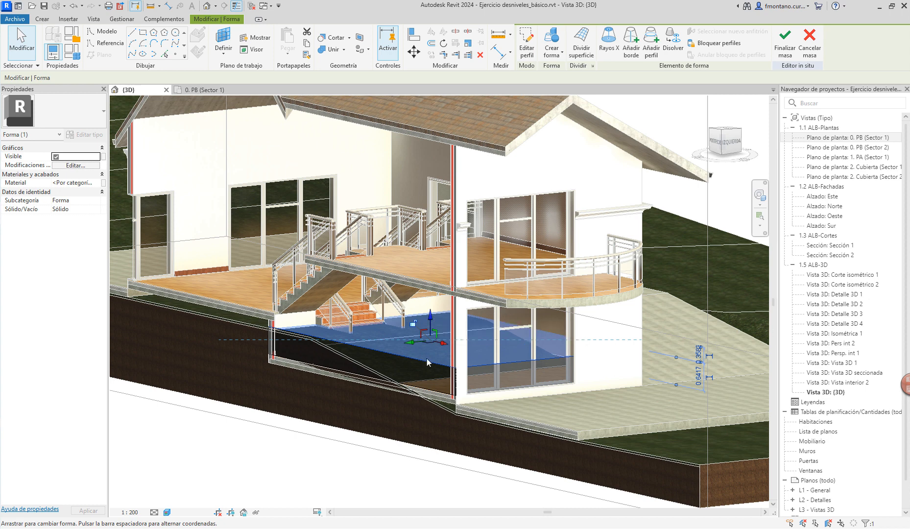
{"action": "scroll", "coordinate": [352, 362], "scroll_direction": "up", "scroll_amount": 3}
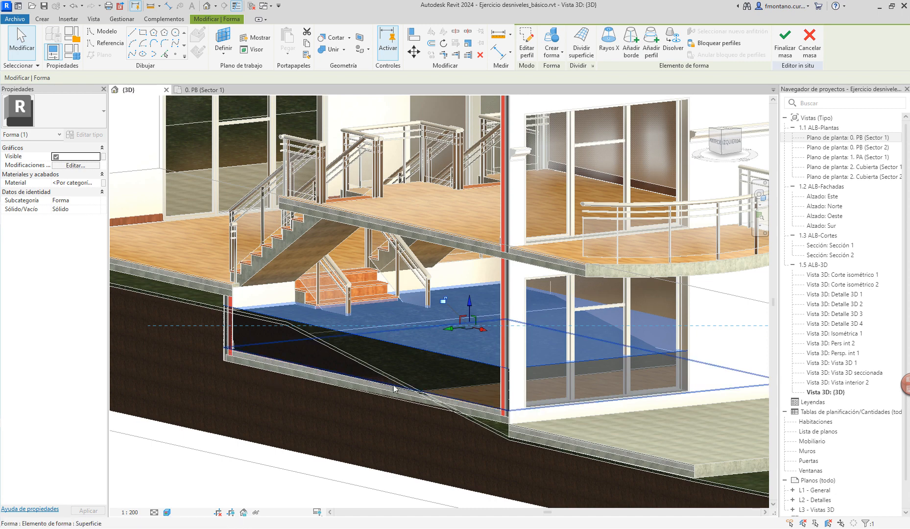
{"action": "left_click", "coordinate": [300, 376]}
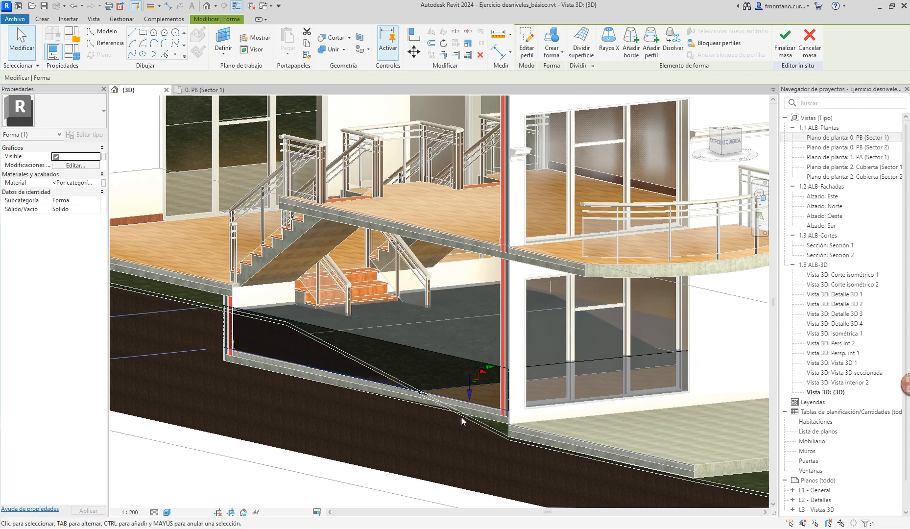
{"action": "left_click_drag", "start_coordinate": [470, 393], "coordinate": [469, 407]}
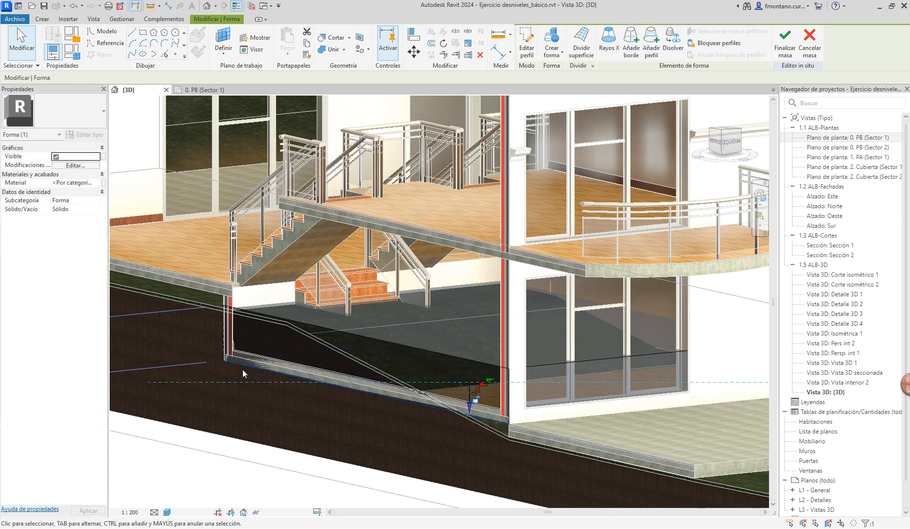
{"action": "left_click", "coordinate": [170, 469]}
{"action": "scroll", "coordinate": [343, 345], "scroll_direction": "down", "scroll_amount": 3}
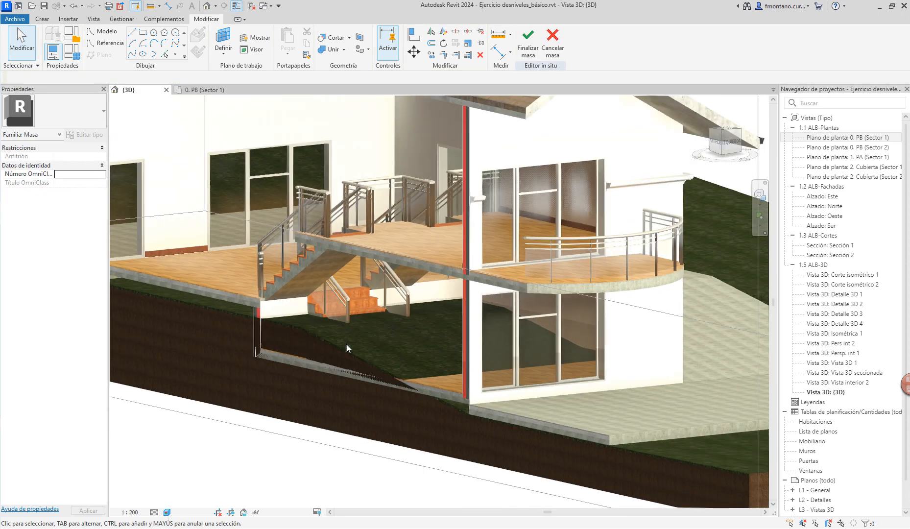
Step: Select the whole mass form and change it from solid to void (Vacío)
{"action": "middle_click_drag", "start_coordinate": [411, 356], "coordinate": [396, 364]}
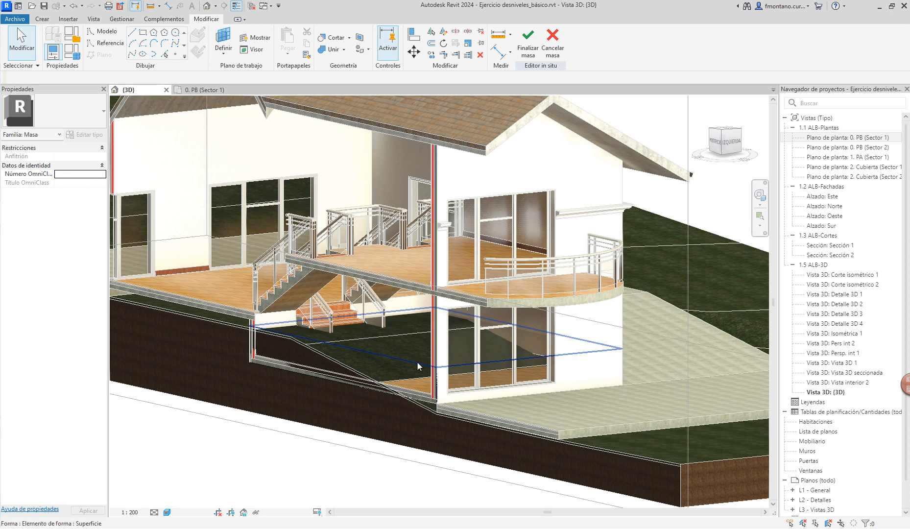
{"action": "key", "text": "Tab"}
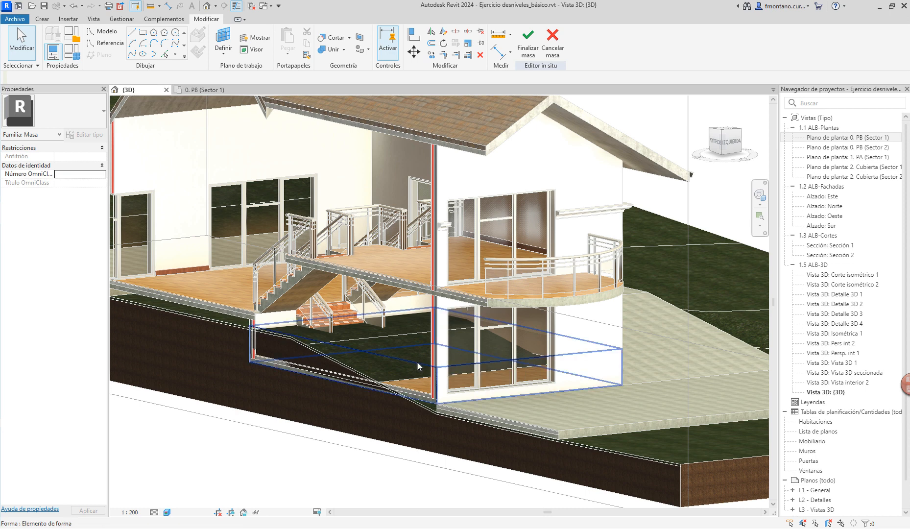
{"action": "left_click", "coordinate": [418, 366]}
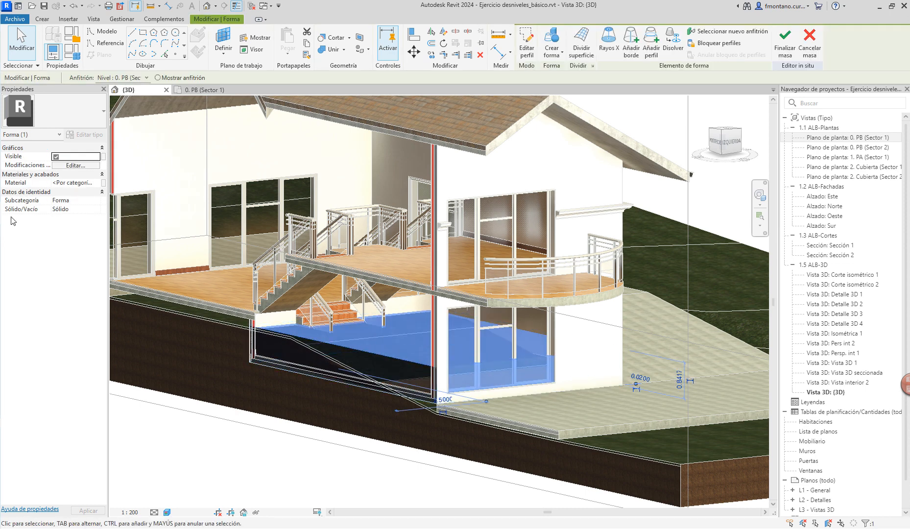
{"action": "left_click", "coordinate": [82, 210]}
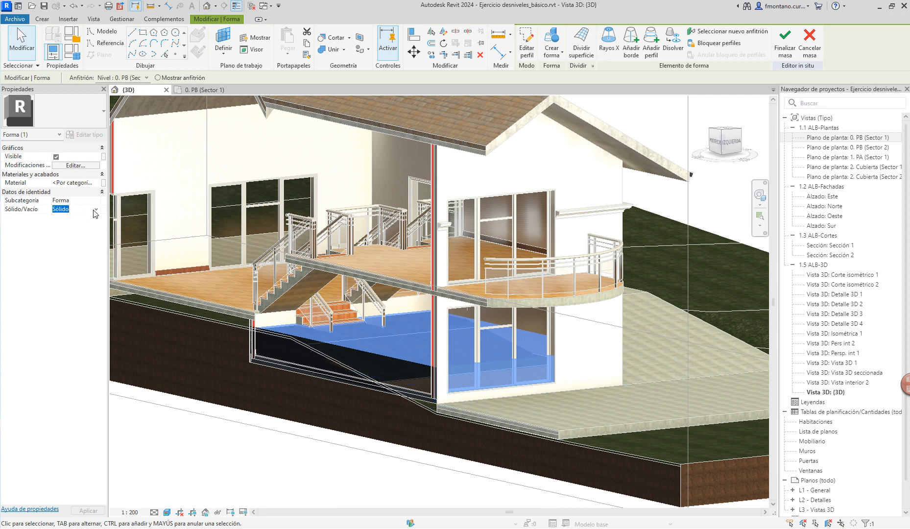
{"action": "left_click", "coordinate": [95, 210]}
{"action": "left_click", "coordinate": [59, 227]}
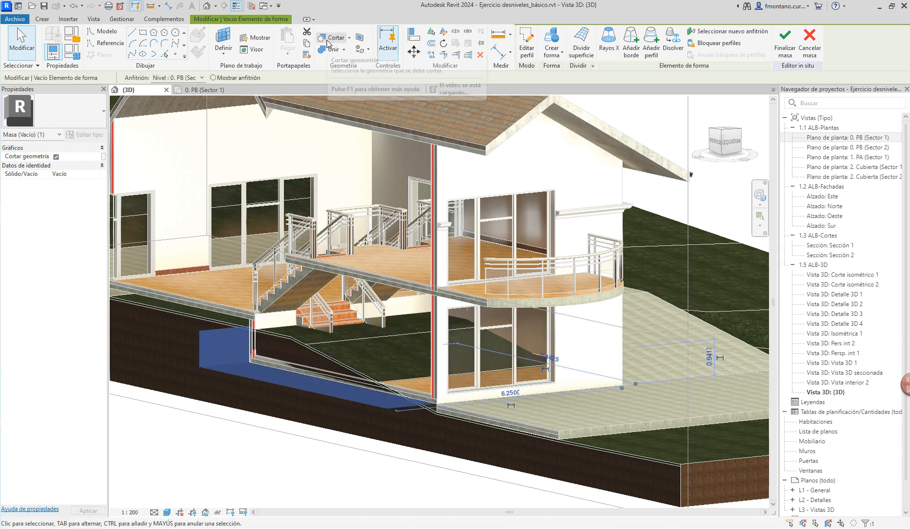
Step: Cut the toposolid with the void form and finish the in-place mass
{"action": "left_click", "coordinate": [327, 41]}
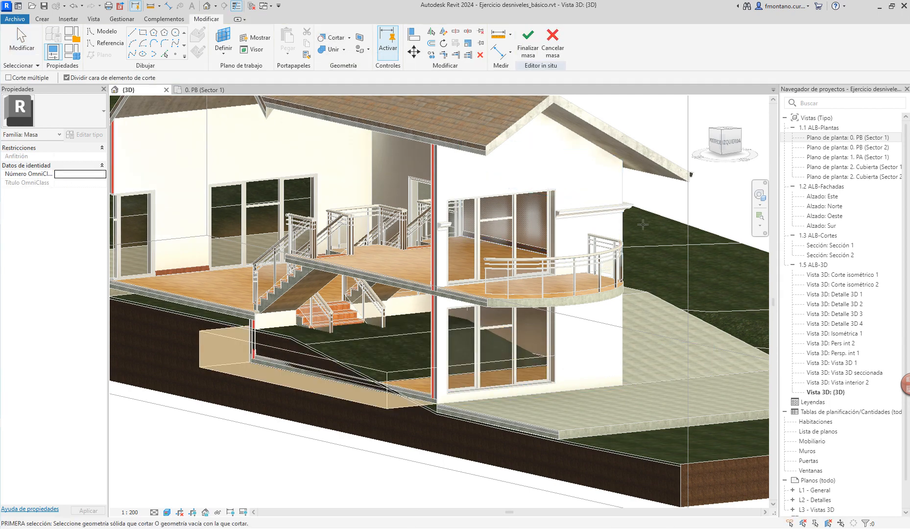
{"action": "left_click", "coordinate": [663, 224]}
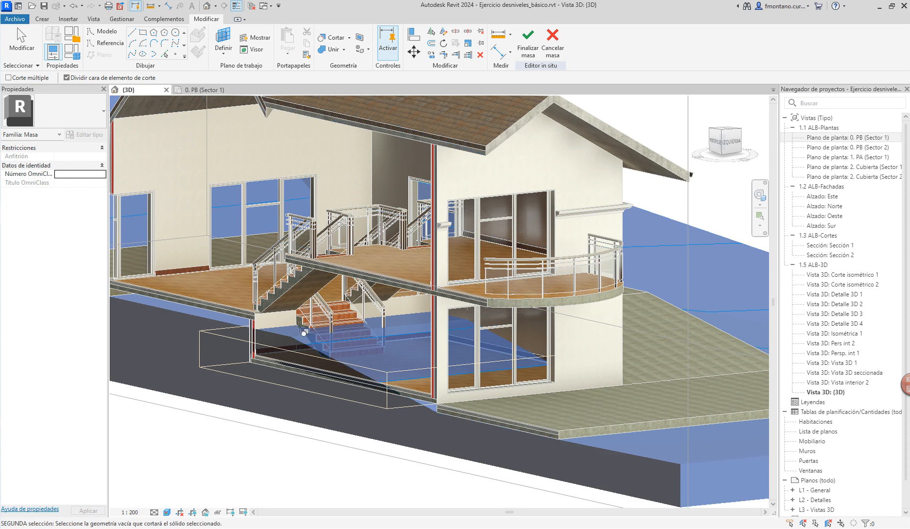
{"action": "left_click", "coordinate": [221, 346]}
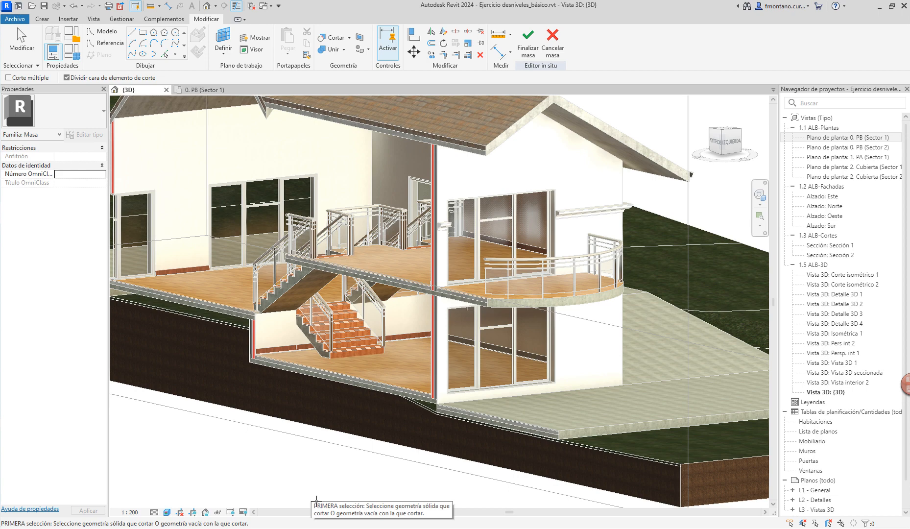
{"action": "left_click", "coordinate": [528, 44]}
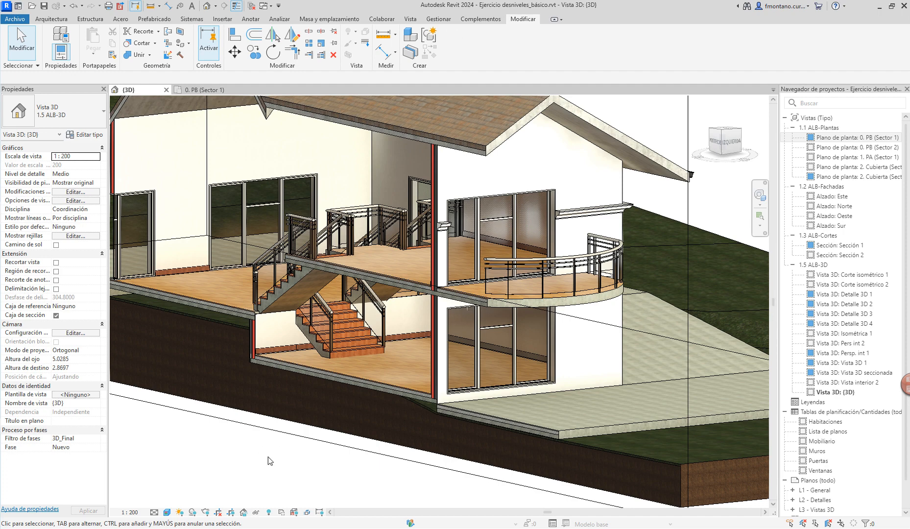
Step: Turn off the 3D view's section box and examine the complete house on its terrain from above
{"action": "scroll", "coordinate": [269, 461], "scroll_direction": "down", "scroll_amount": 5}
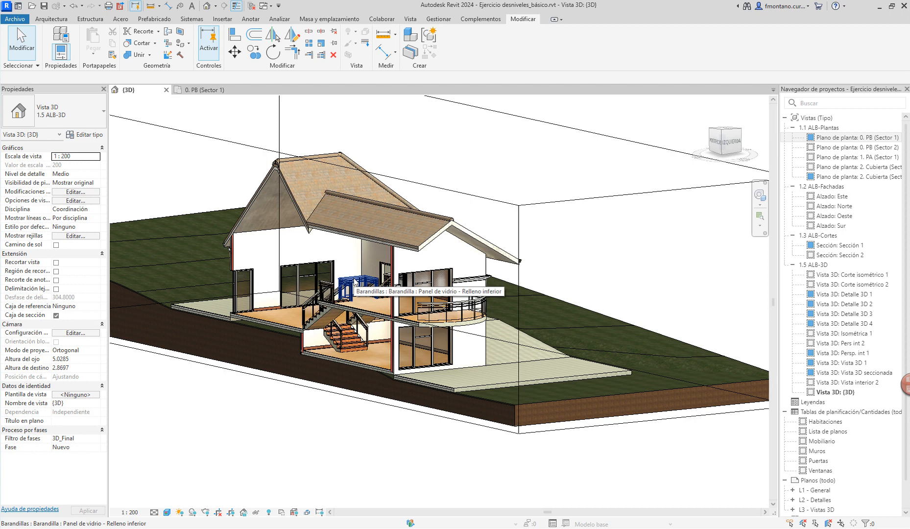
{"action": "left_click", "coordinate": [56, 315]}
{"action": "scroll", "coordinate": [358, 425], "scroll_direction": "down", "scroll_amount": 2}
{"action": "middle_click_drag", "start_coordinate": [358, 425], "coordinate": [478, 386]}
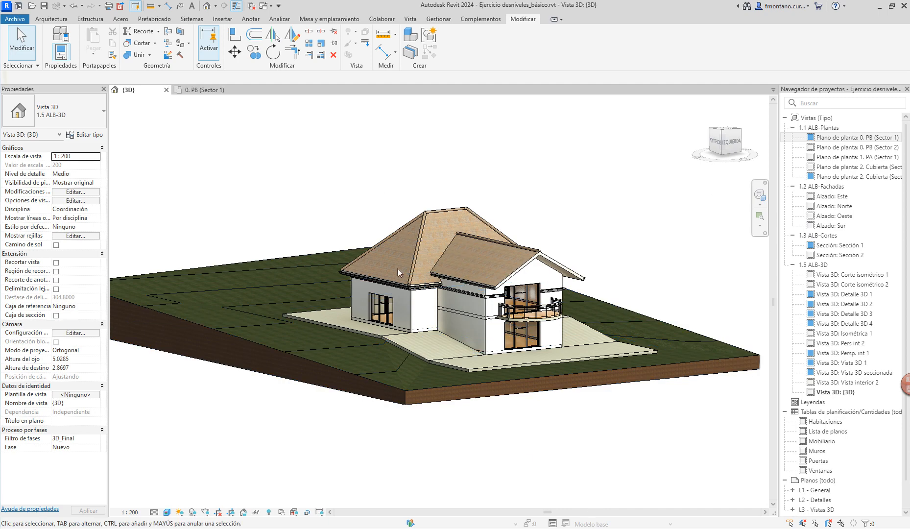
{"action": "middle_click_drag", "start_coordinate": [567, 339], "coordinate": [568, 403], "text": "shift"}
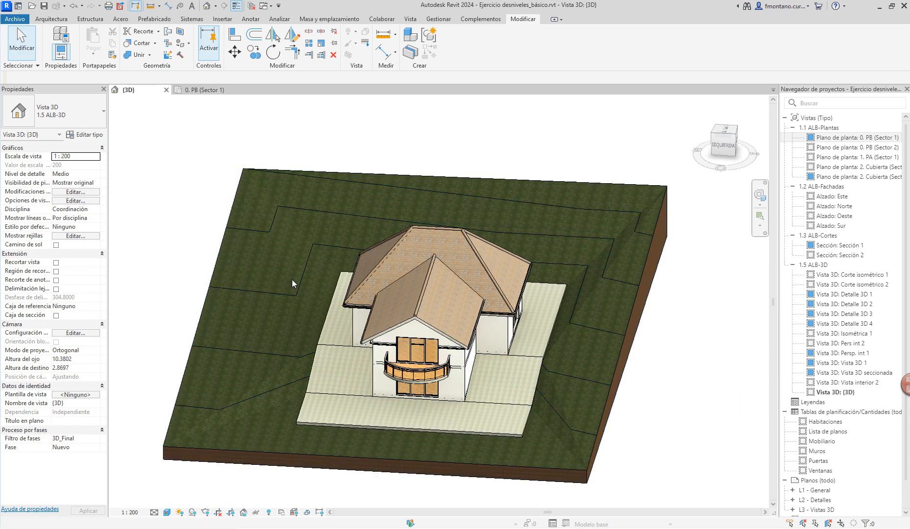
{"action": "middle_click_drag", "start_coordinate": [297, 301], "coordinate": [338, 304], "text": "shift"}
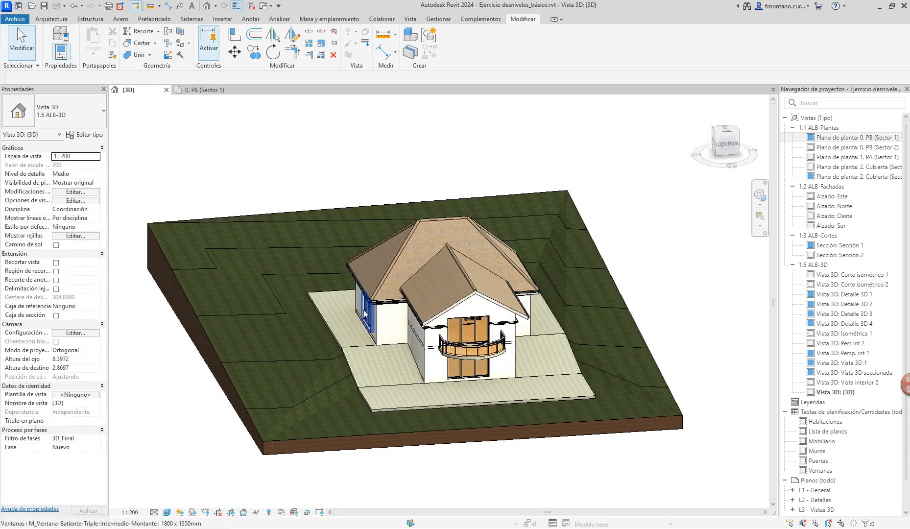
Step: Start a subdivision of the toposolid in top view and sketch a long rectangle about 2 m wide alongside the house
{"action": "left_click", "coordinate": [316, 436]}
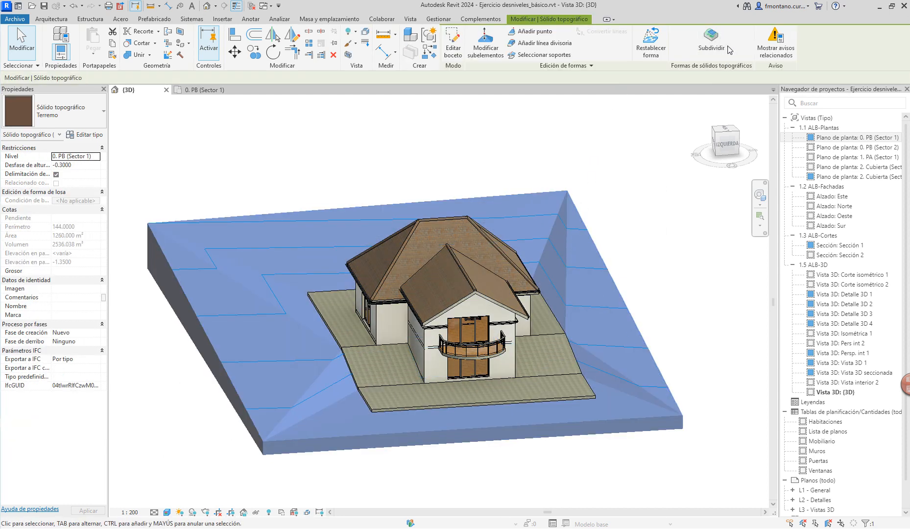
{"action": "left_click", "coordinate": [710, 40]}
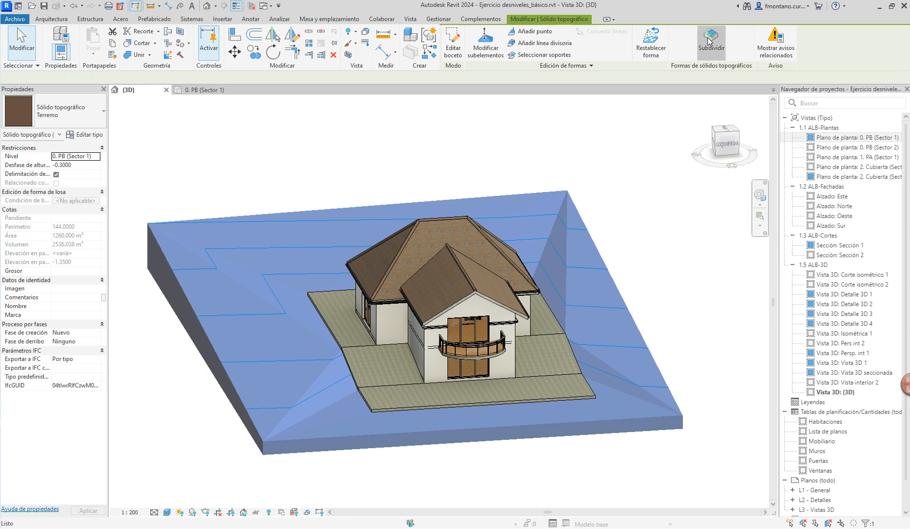
{"action": "left_click", "coordinate": [726, 131]}
{"action": "scroll", "coordinate": [349, 297], "scroll_direction": "up", "scroll_amount": 4}
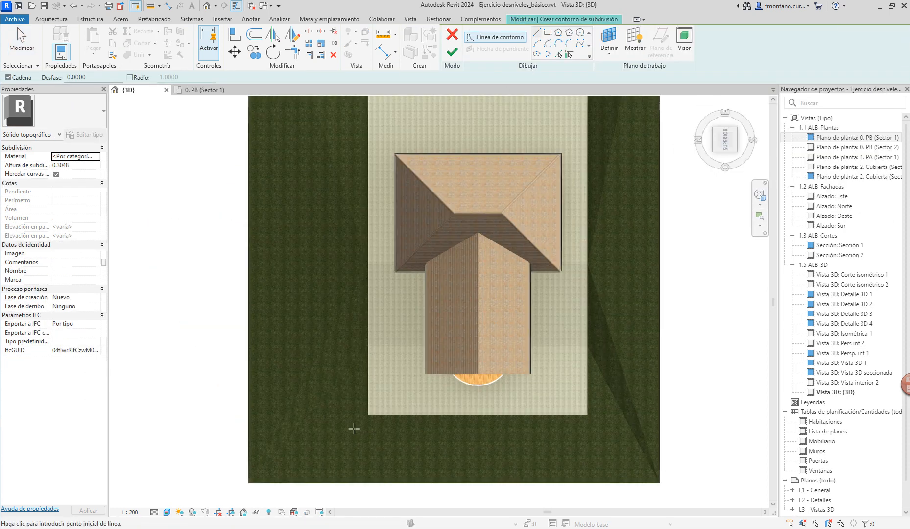
{"action": "left_click", "coordinate": [548, 32]}
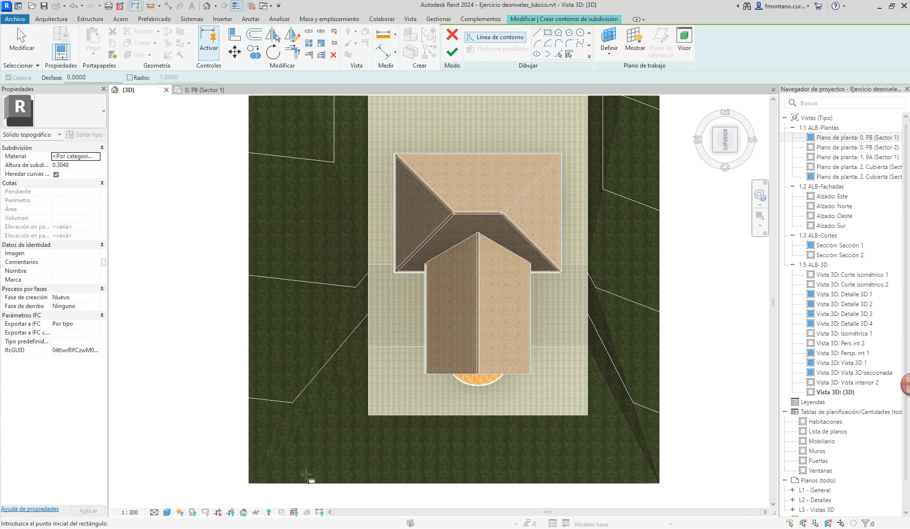
{"action": "left_click", "coordinate": [288, 472]}
{"action": "middle_click_drag", "start_coordinate": [321, 131], "coordinate": [311, 283]}
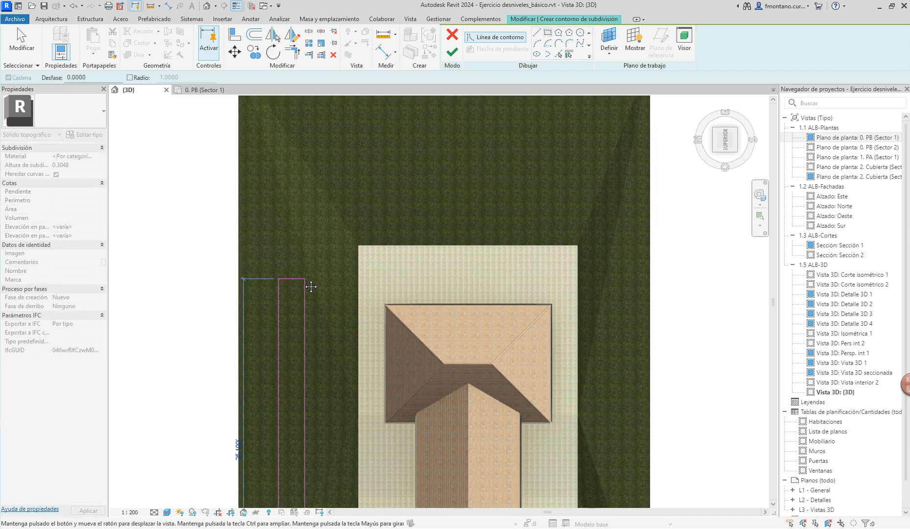
{"action": "scroll", "coordinate": [311, 284], "scroll_direction": "up", "scroll_amount": 1}
{"action": "left_click", "coordinate": [318, 212]}
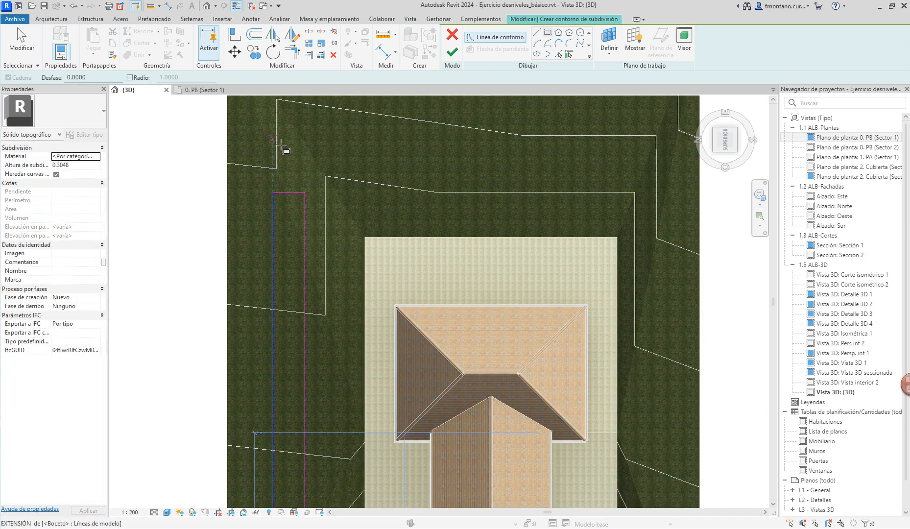
Step: Sketch a second rectangle across the terrain behind the house, aligned with the outer edge of the first strip
{"action": "left_click", "coordinate": [280, 143]}
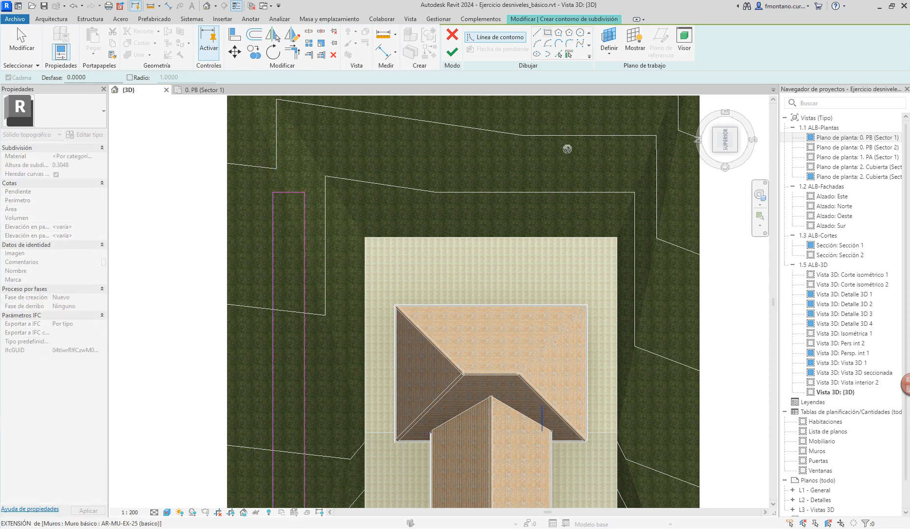
{"action": "left_click", "coordinate": [652, 175]}
{"action": "key", "text": "Escape"}
{"action": "key", "text": "Escape"}
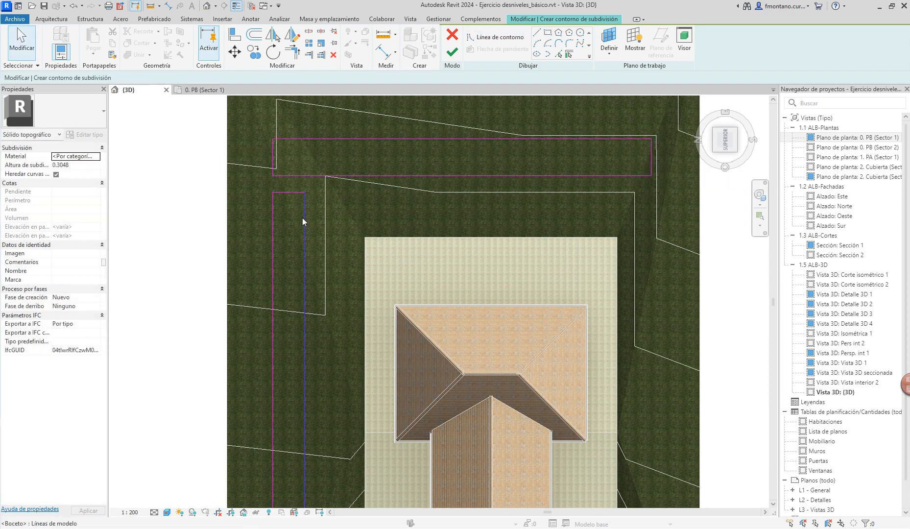
Step: Trim and extend the inner and outer edges of the two rectangles to corners to join them into an L-shaped strip
{"action": "left_click", "coordinate": [293, 51]}
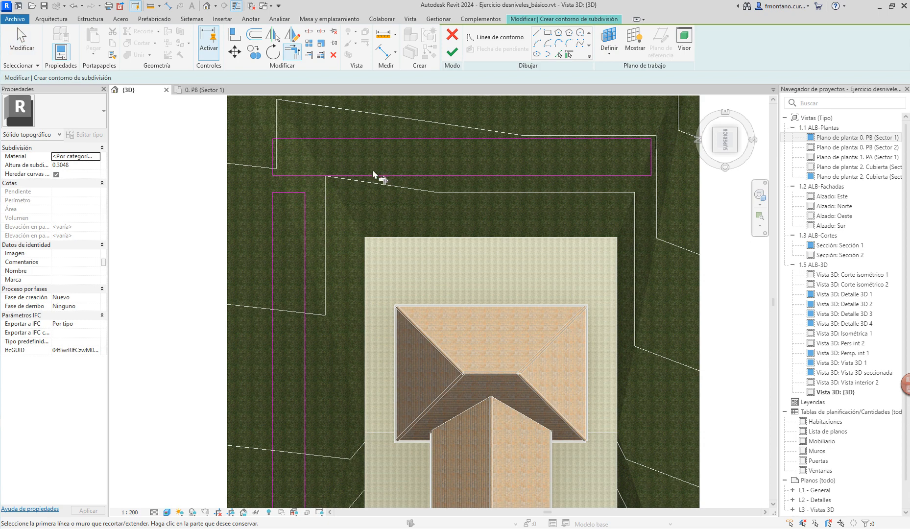
{"action": "left_click", "coordinate": [377, 175]}
{"action": "left_click", "coordinate": [305, 220]}
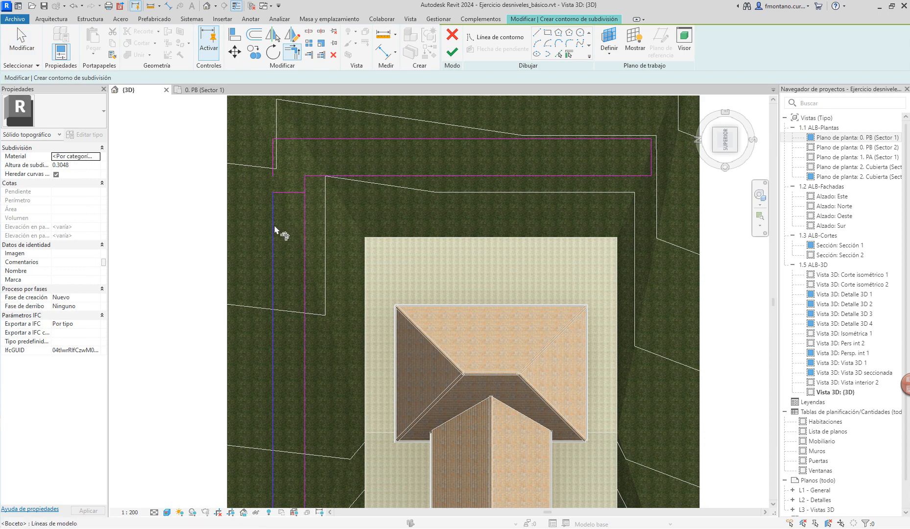
{"action": "left_click", "coordinate": [275, 230]}
{"action": "left_click", "coordinate": [337, 139]}
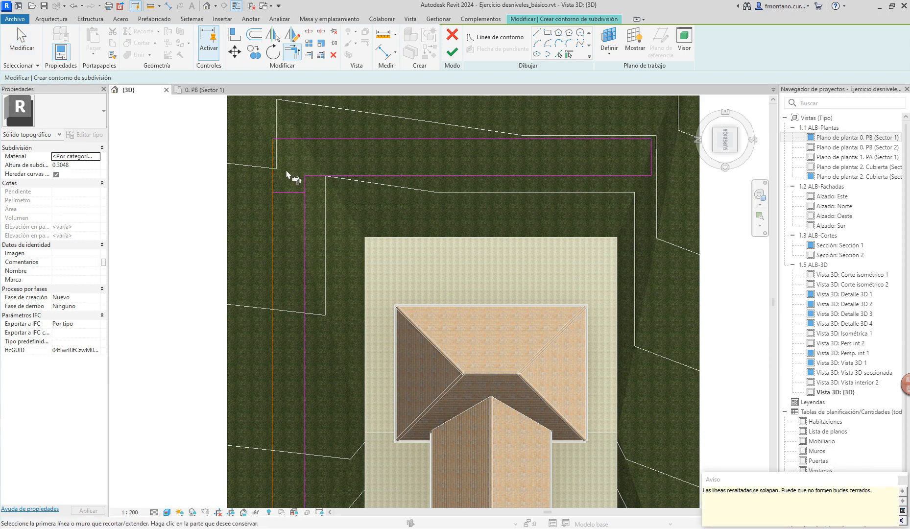
{"action": "key", "text": "Escape"}
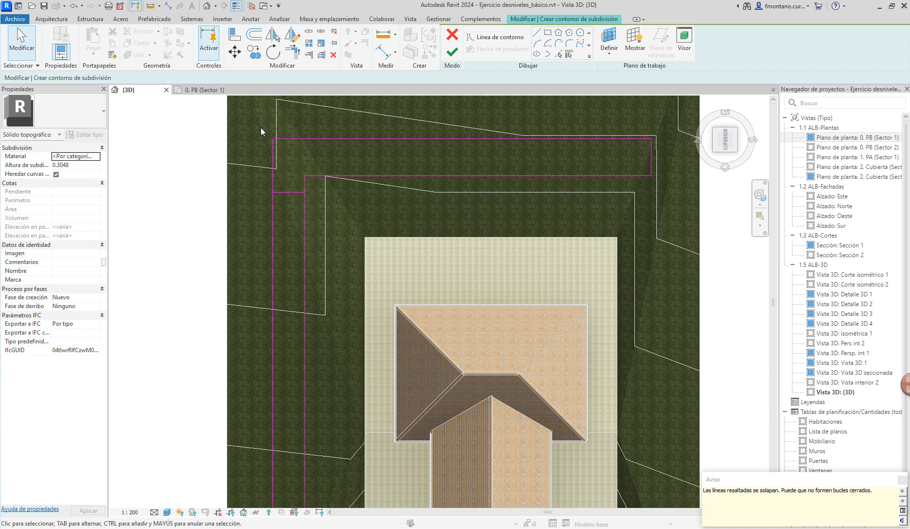
Step: Delete the overlapping and leftover end lines at the L-shaped corner and finish the subdivision sketch, inspecting it in 3D
{"action": "left_click", "coordinate": [273, 152]}
{"action": "key", "text": "Delete"}
{"action": "left_click", "coordinate": [283, 191]}
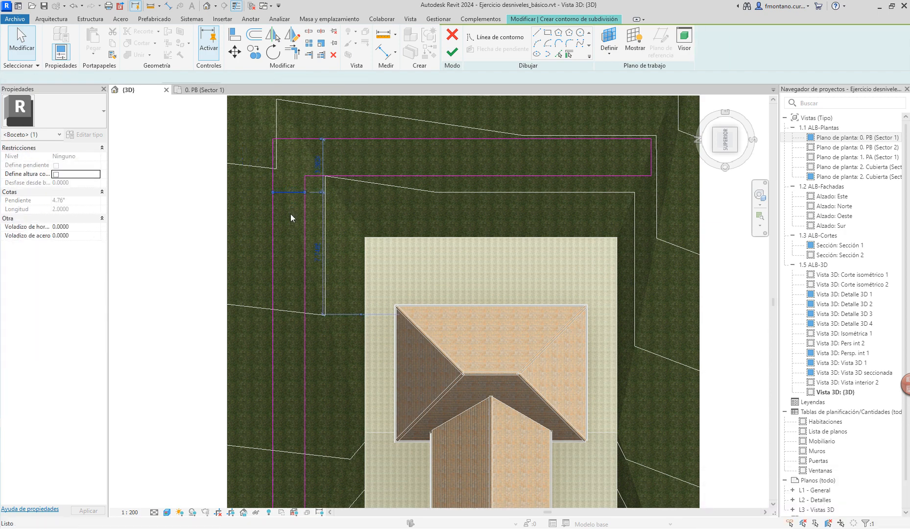
{"action": "key", "text": "Delete"}
{"action": "scroll", "coordinate": [275, 248], "scroll_direction": "down", "scroll_amount": 2}
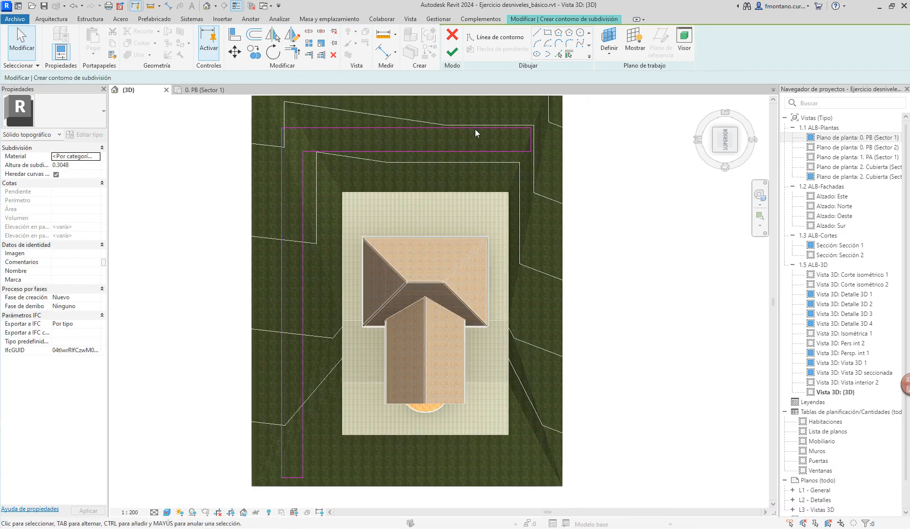
{"action": "left_click", "coordinate": [451, 53]}
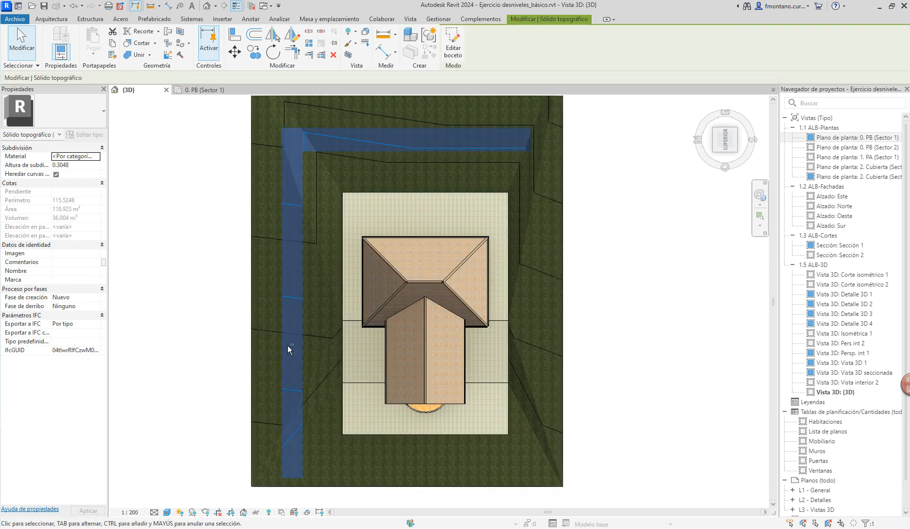
{"action": "middle_click_drag", "start_coordinate": [287, 346], "coordinate": [296, 283], "text": "shift"}
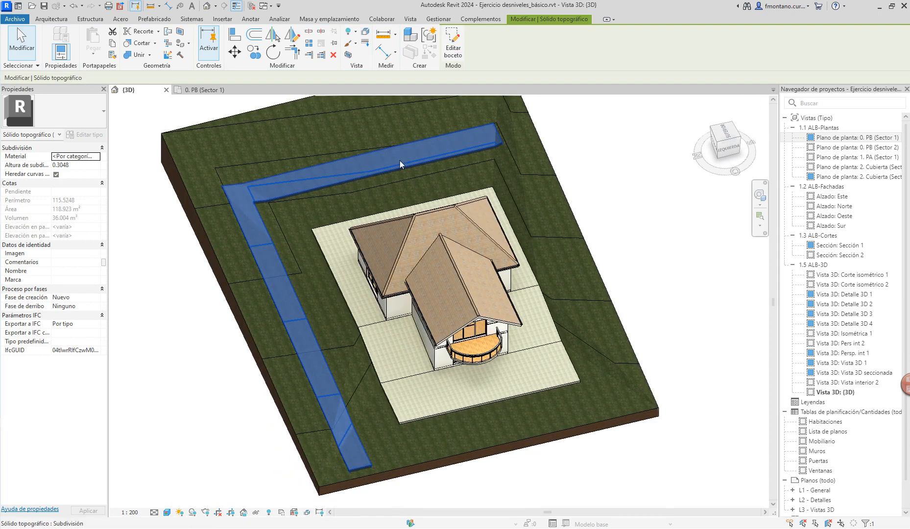
{"action": "middle_click_drag", "start_coordinate": [374, 339], "coordinate": [389, 289], "text": "shift"}
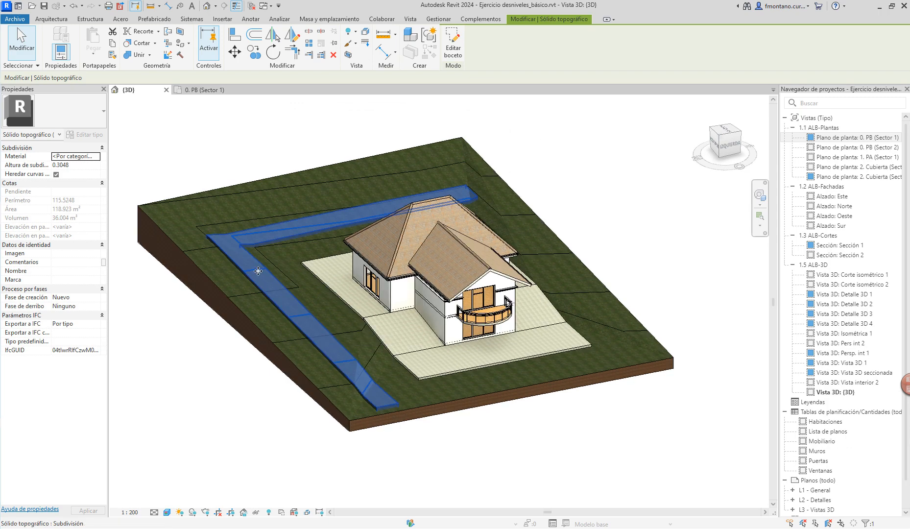
Step: Set the L-shaped path subdivision's height to 0.05 and deselect it
{"action": "scroll", "coordinate": [213, 241], "scroll_direction": "up", "scroll_amount": 2}
{"action": "scroll", "coordinate": [213, 241], "scroll_direction": "up", "scroll_amount": 3}
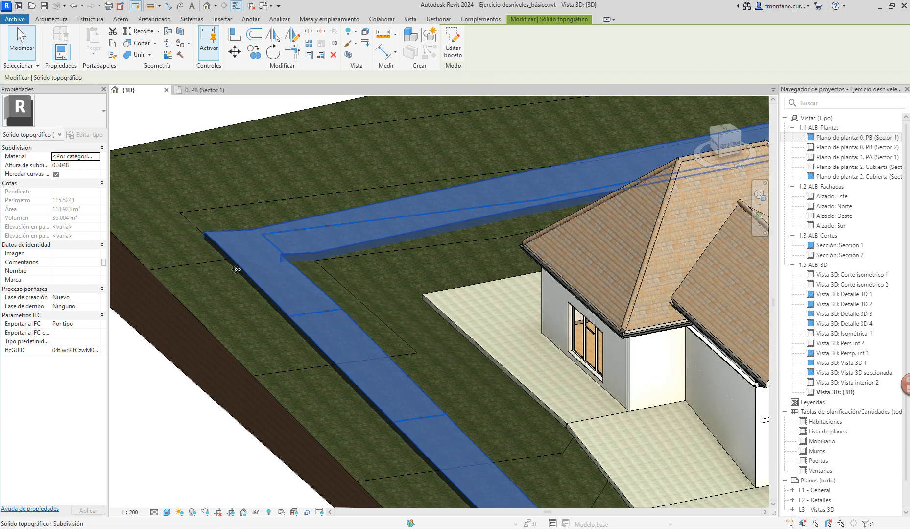
{"action": "scroll", "coordinate": [357, 296], "scroll_direction": "down", "scroll_amount": 4}
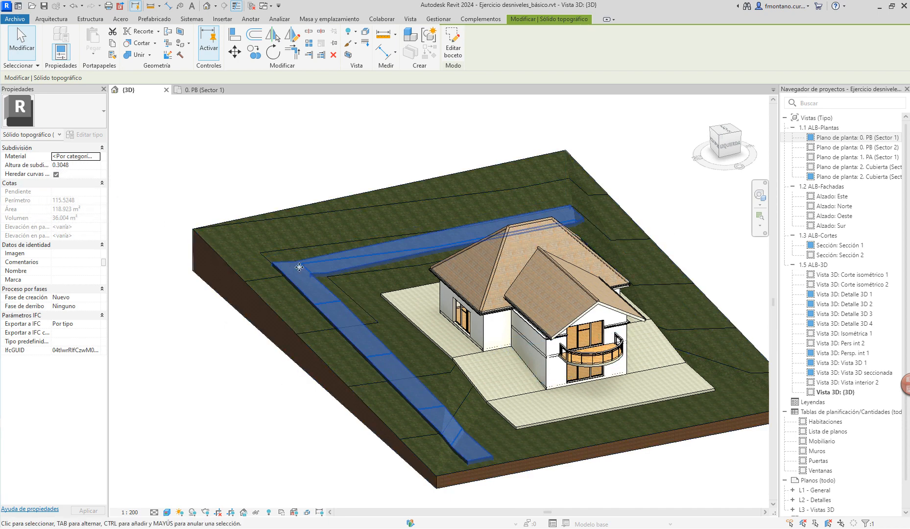
{"action": "left_click", "coordinate": [81, 168]}
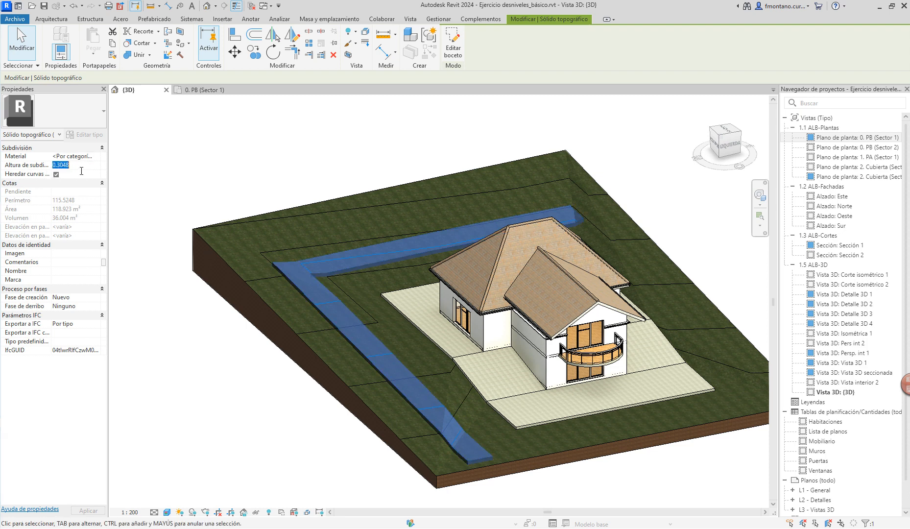
{"action": "type", "text": "0.05"}
{"action": "key", "text": "Return"}
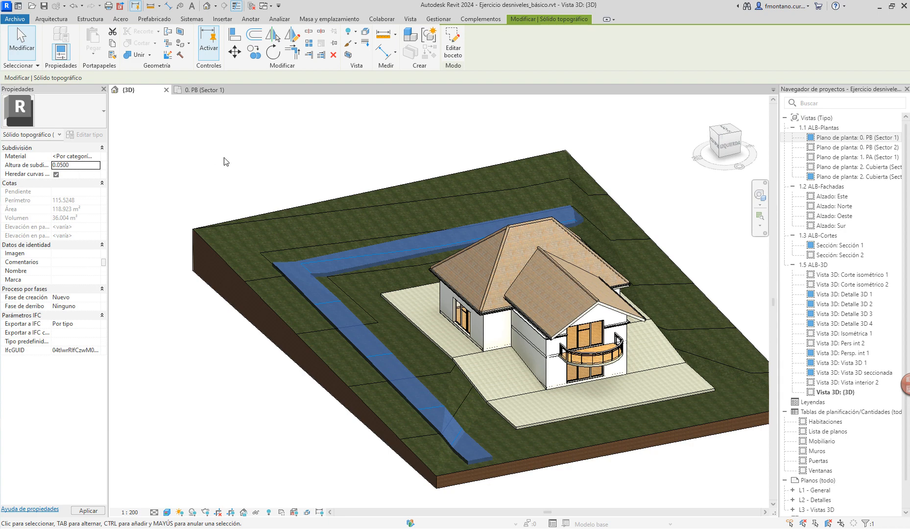
{"action": "left_click", "coordinate": [304, 434]}
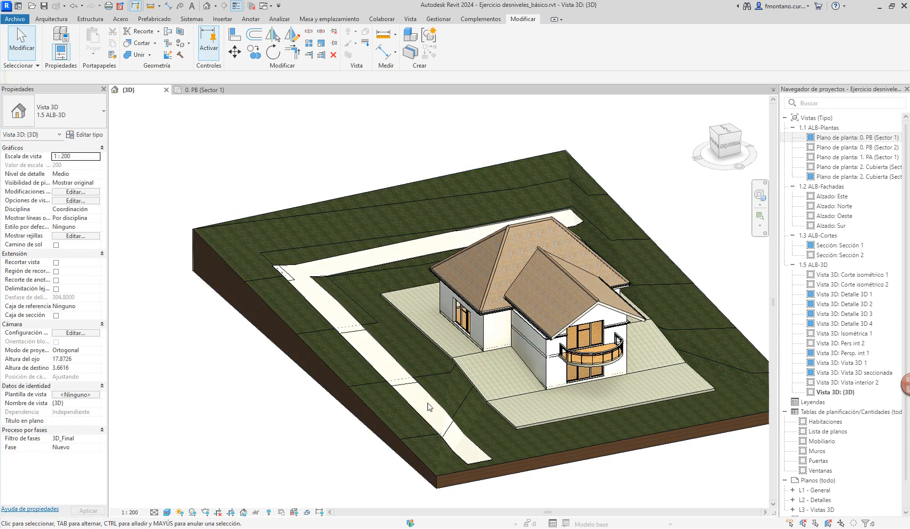
Step: Search the material browser for "piedra" and assign the Piedra material to the L-shaped path subdivision
{"action": "scroll", "coordinate": [416, 259], "scroll_direction": "up", "scroll_amount": 5}
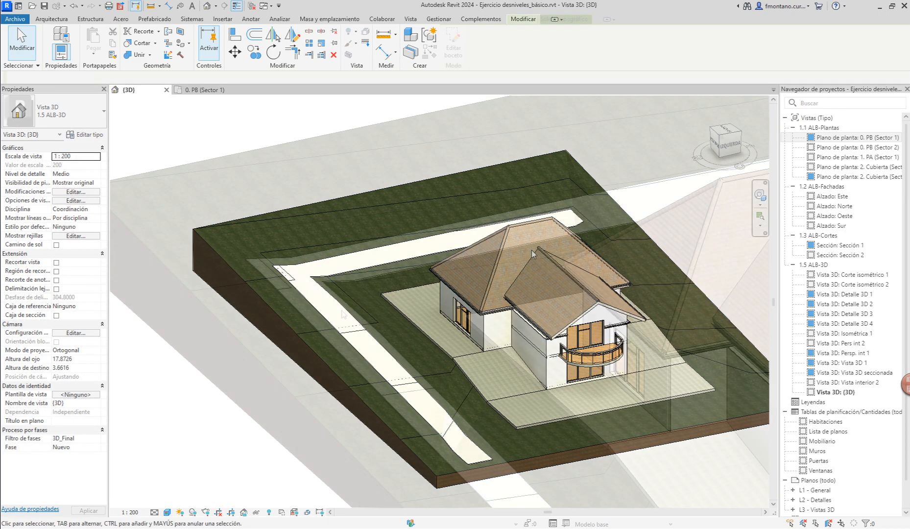
{"action": "left_click", "coordinate": [420, 269]}
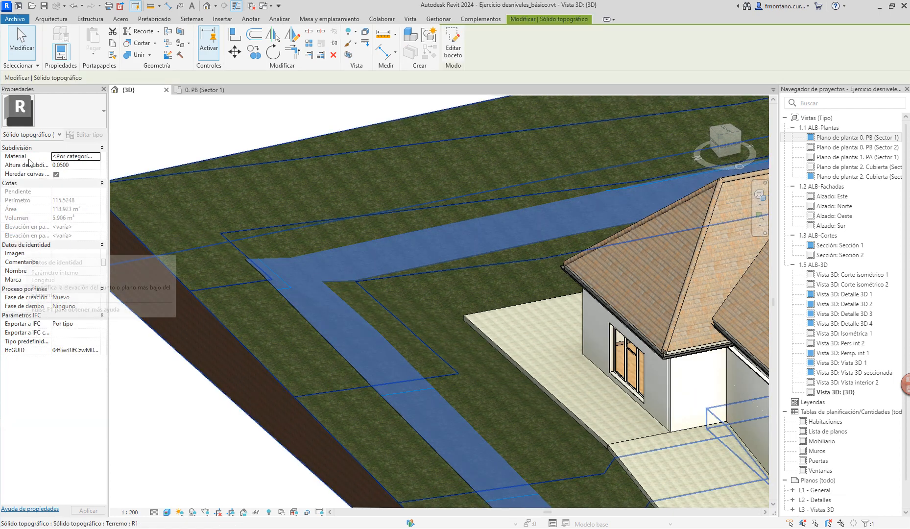
{"action": "left_click", "coordinate": [74, 157]}
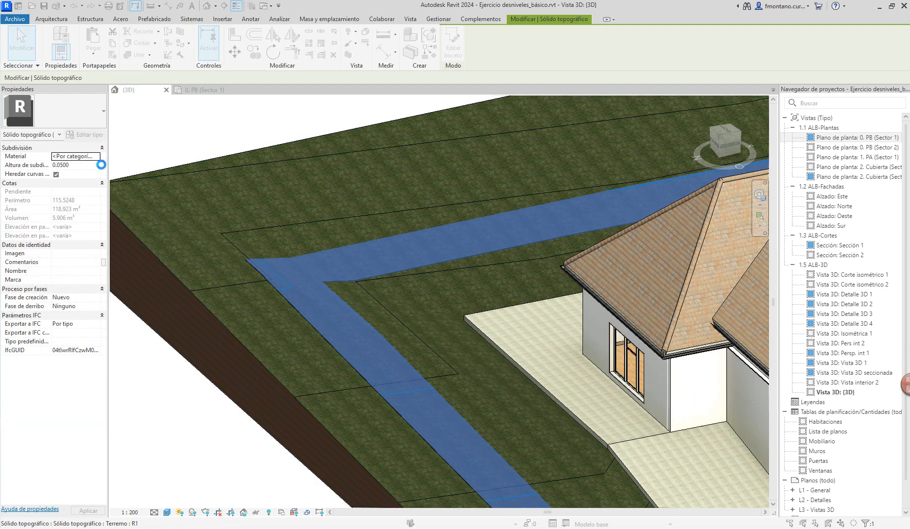
{"action": "left_click", "coordinate": [96, 157]}
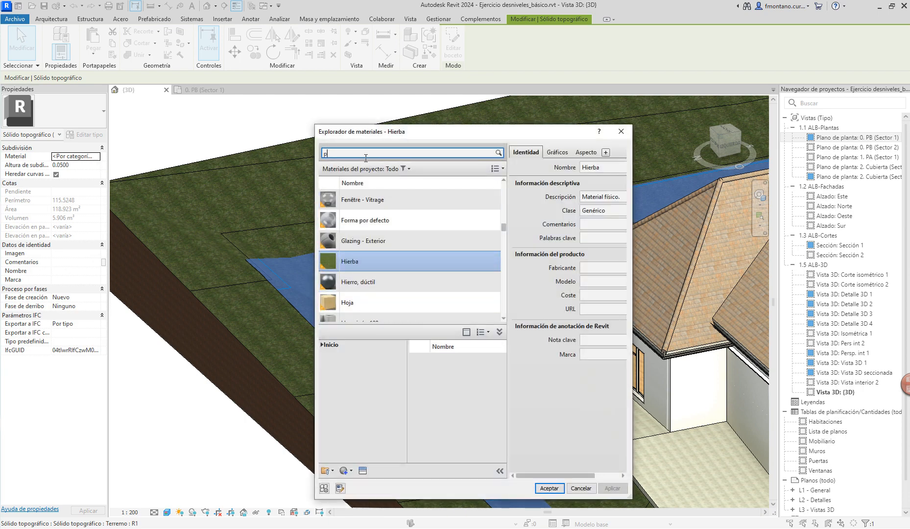
{"action": "type", "text": "piedra"}
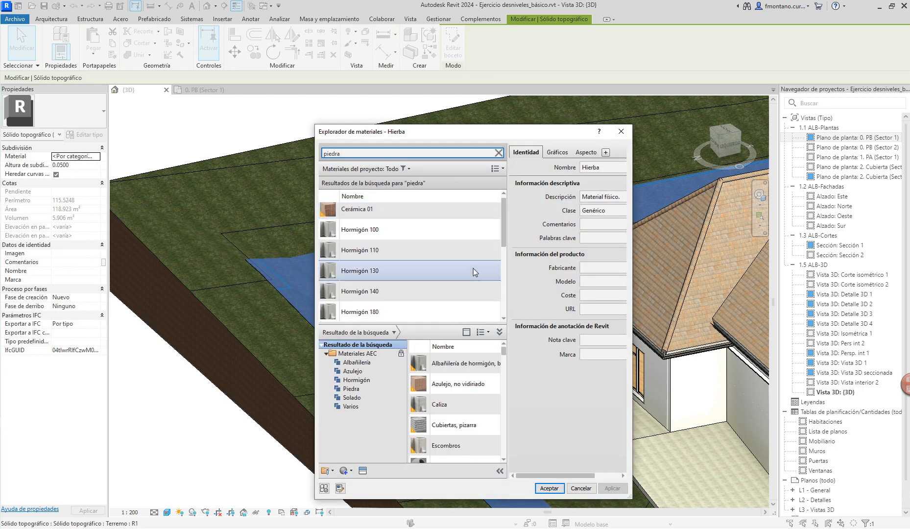
{"action": "left_click", "coordinate": [365, 312]}
{"action": "left_click", "coordinate": [549, 488]}
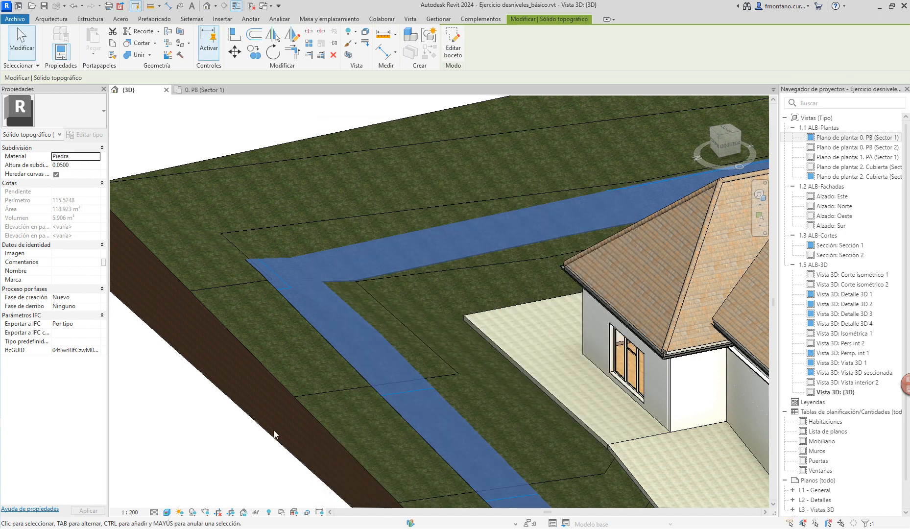
{"action": "left_click", "coordinate": [200, 417]}
{"action": "scroll", "coordinate": [304, 400], "scroll_direction": "down", "scroll_amount": 3}
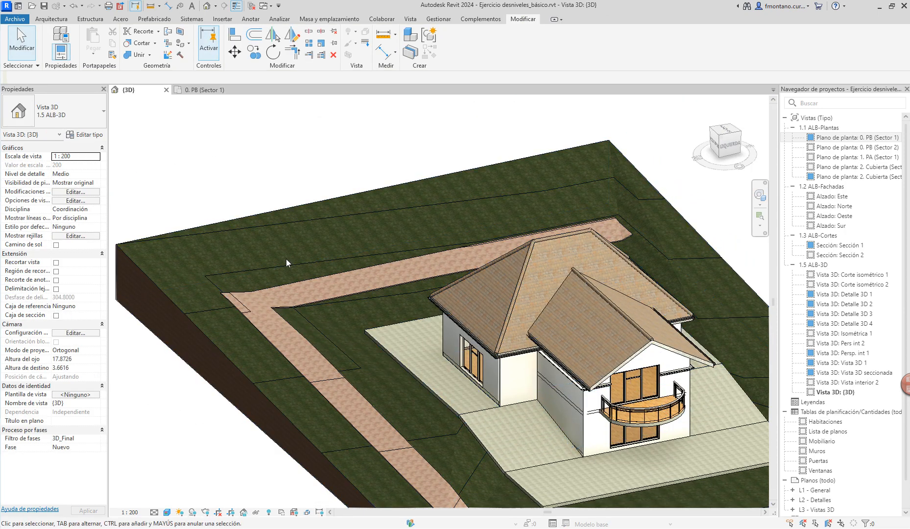
{"action": "scroll", "coordinate": [286, 259], "scroll_direction": "down", "scroll_amount": 3}
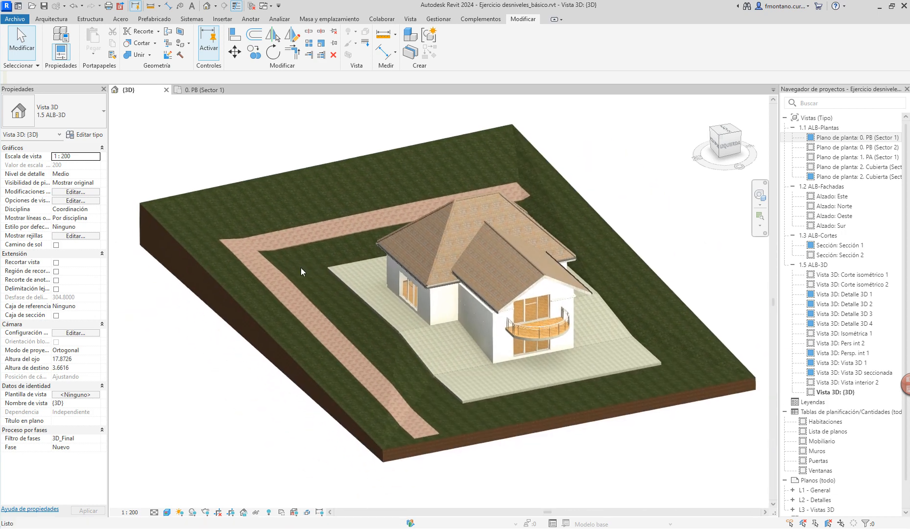